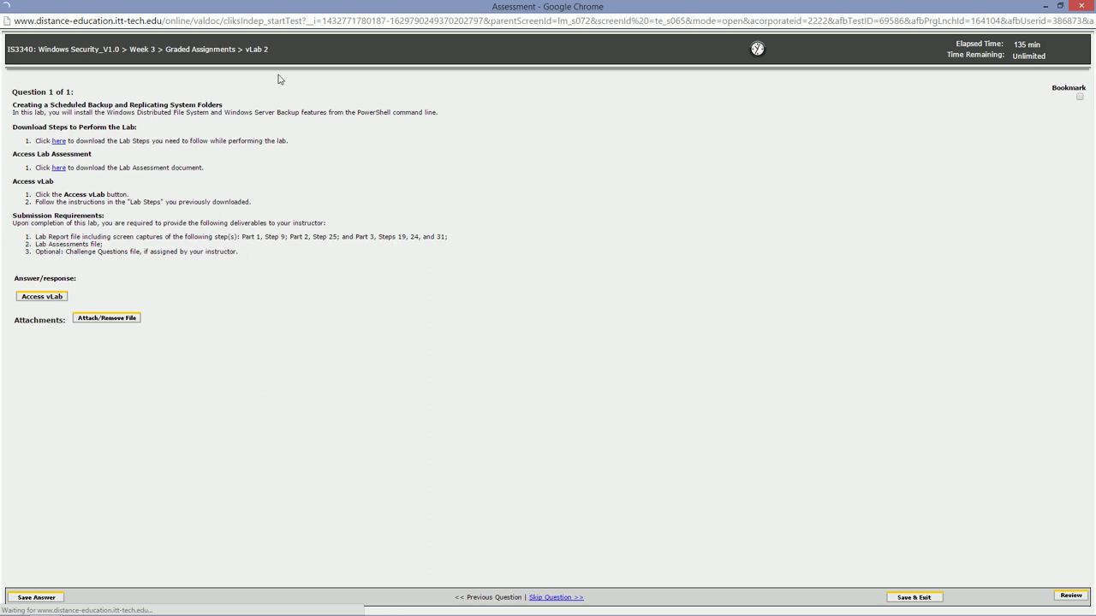
Review the lab submission deliverables, then launch the vLab in a new tab
left_click_drag(75, 168, 51, 168)
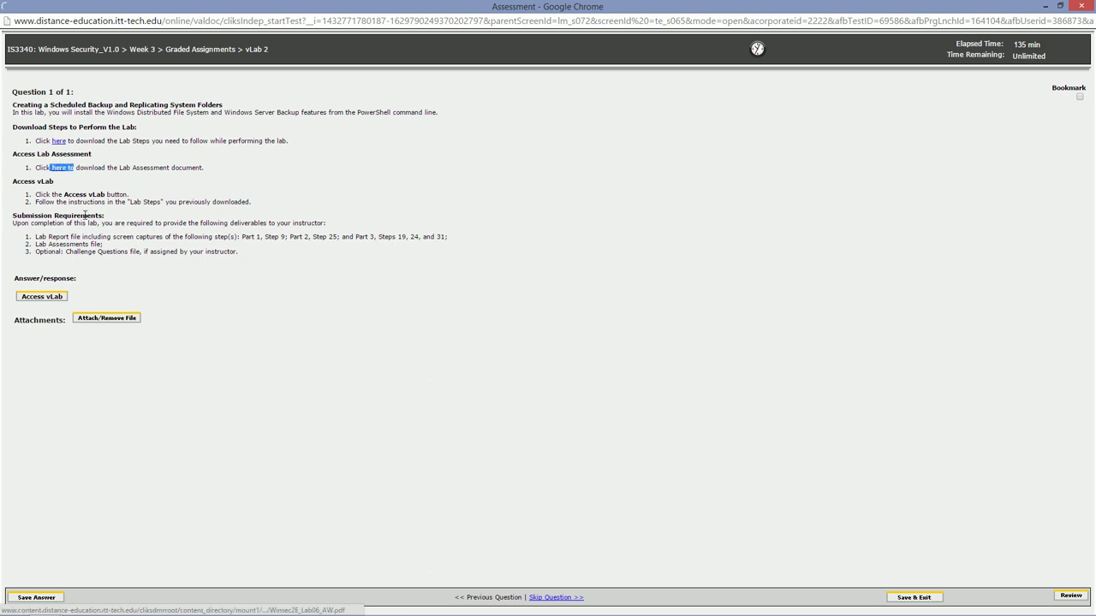
left_click_drag(26, 237, 271, 259)
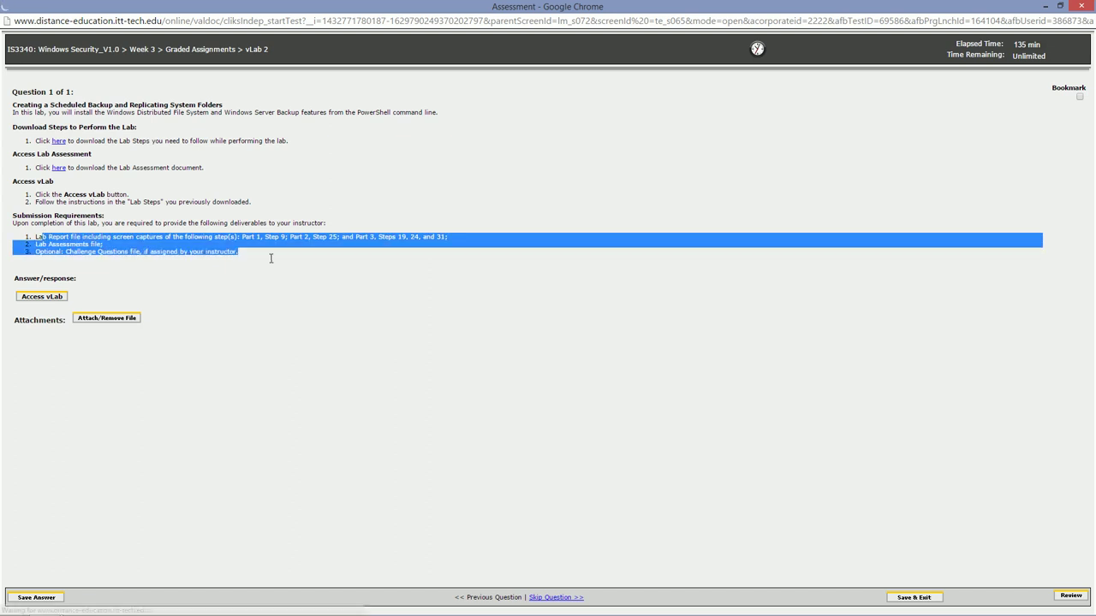
left_click(270, 259)
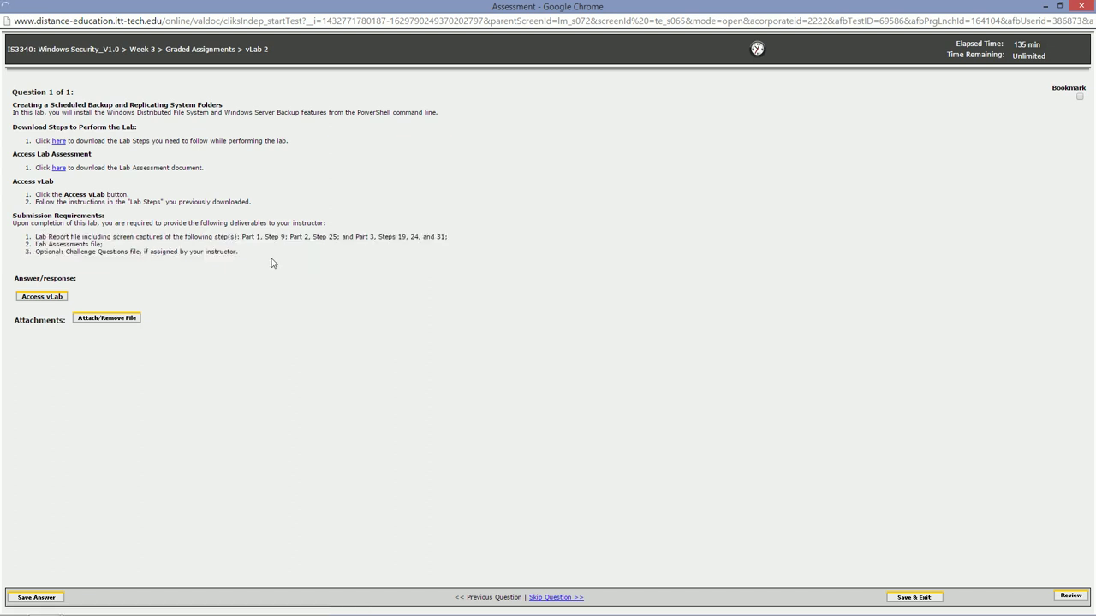
left_click(28, 299)
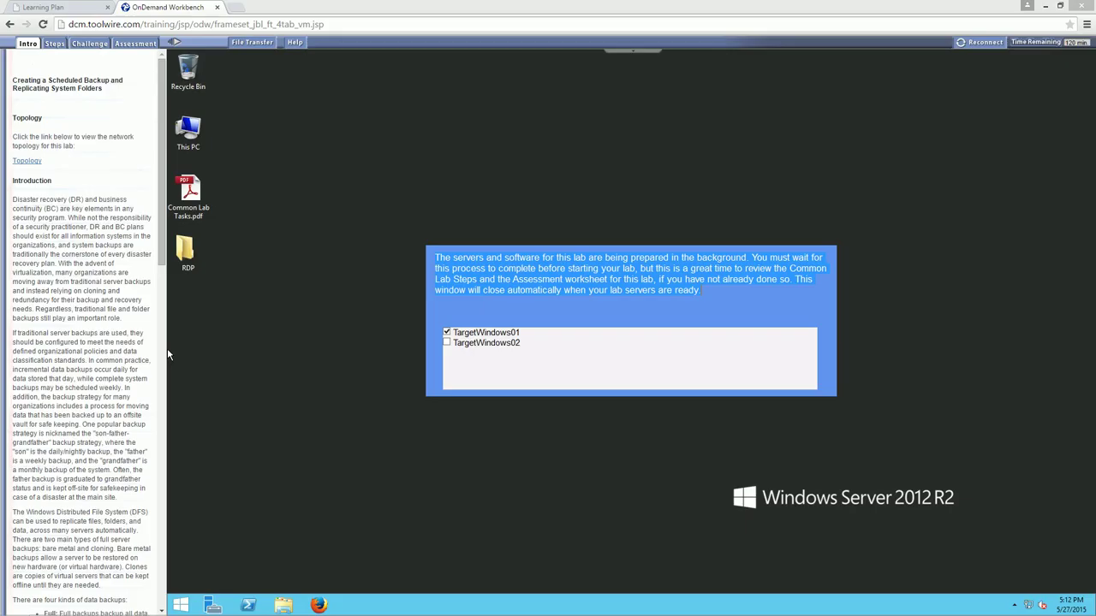
Wait for TargetWindows01 and TargetWindows02 to finish preparing
left_click(411, 251)
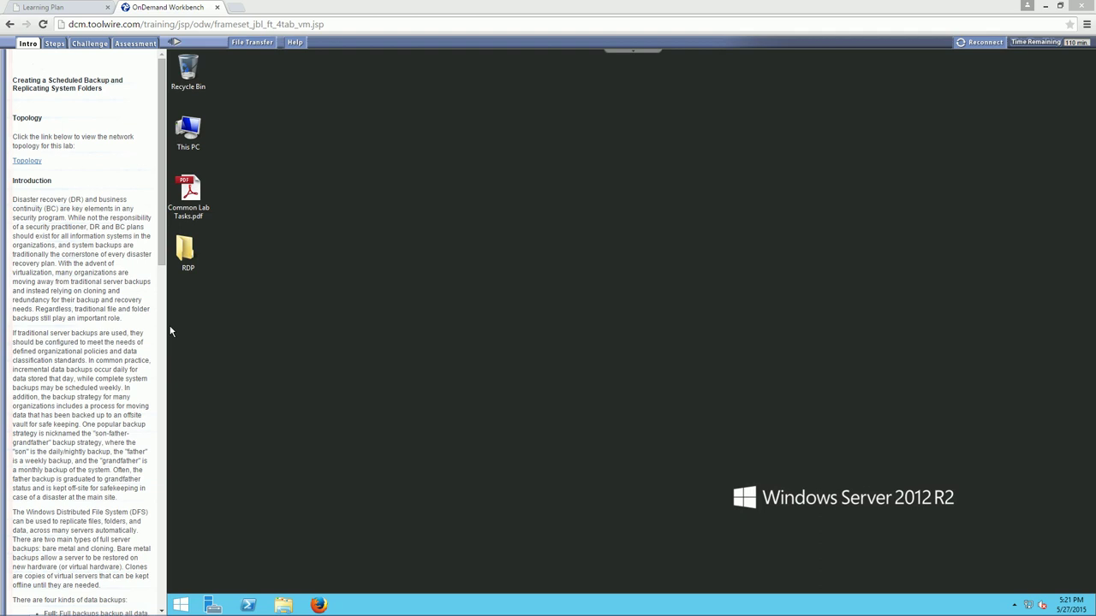
Connect to TargetWindows01 from the RDP folder, then dismiss the network prompt and FileZilla Server
double_click(186, 251)
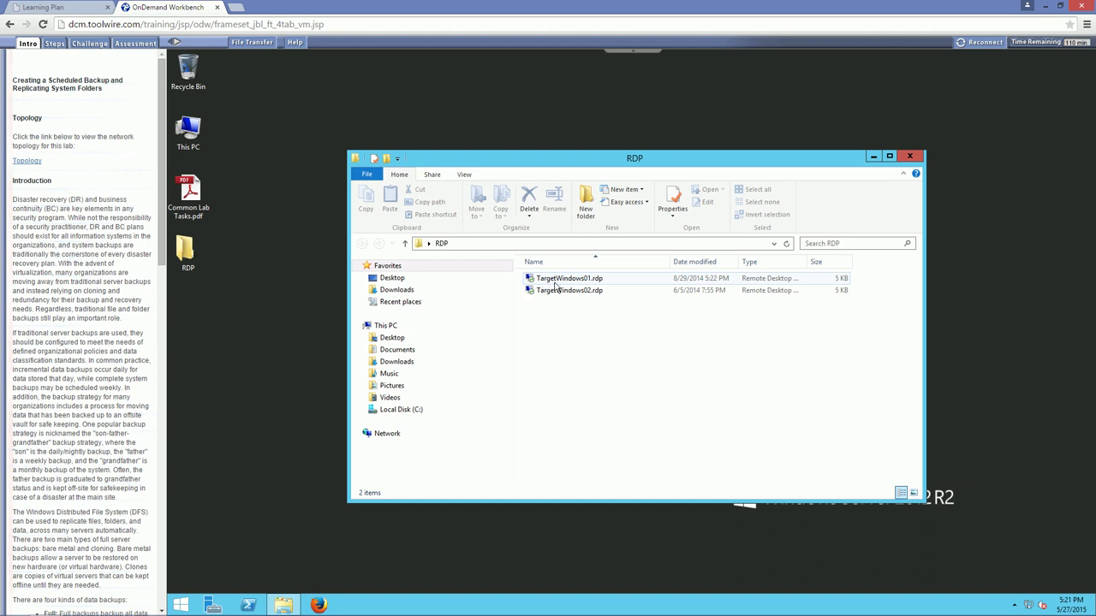
double_click(554, 283)
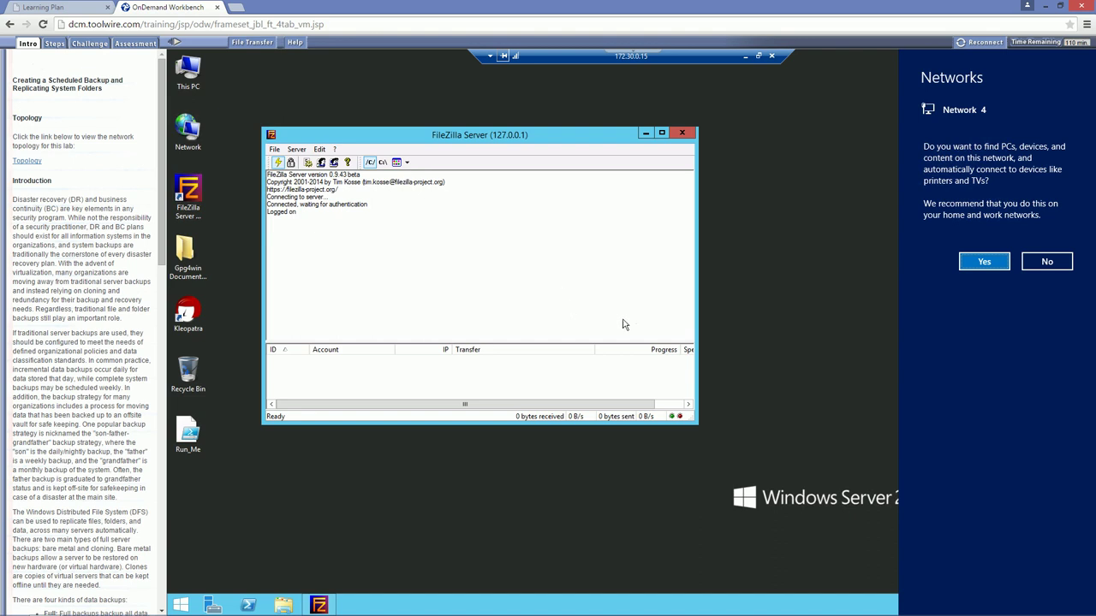
left_click(683, 134)
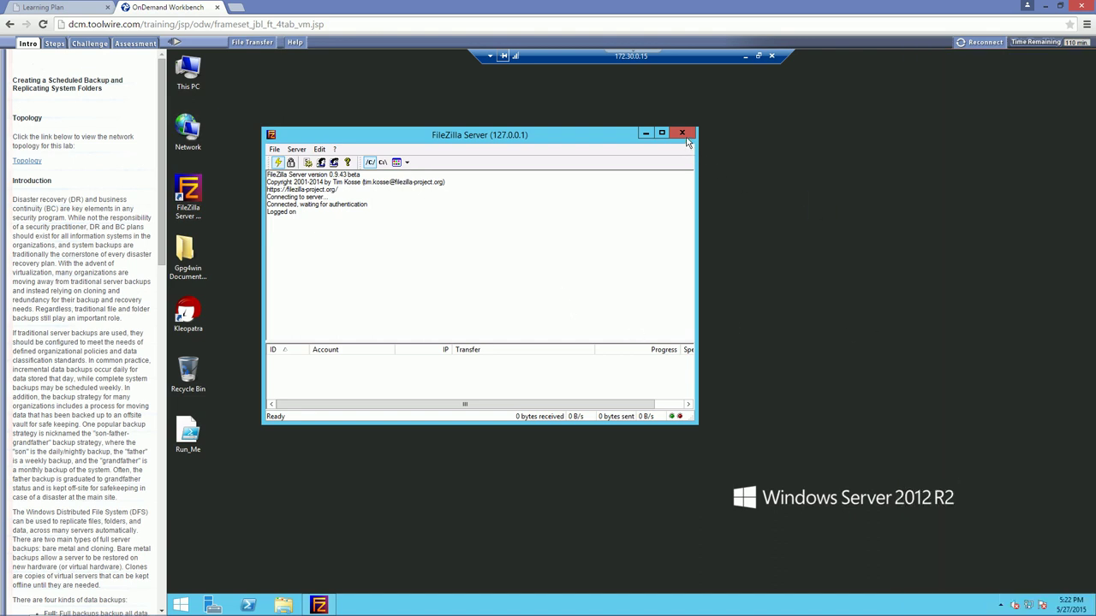
left_click(683, 134)
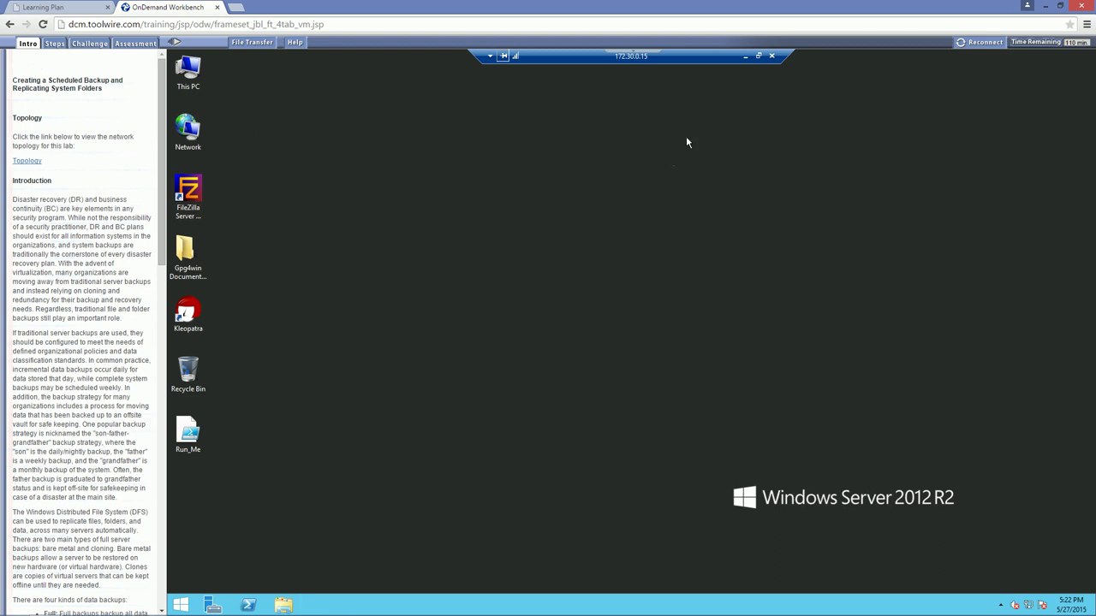
Run the Run_Me script with PowerShell and bring up a new Administrator PowerShell console
left_click(248, 605)
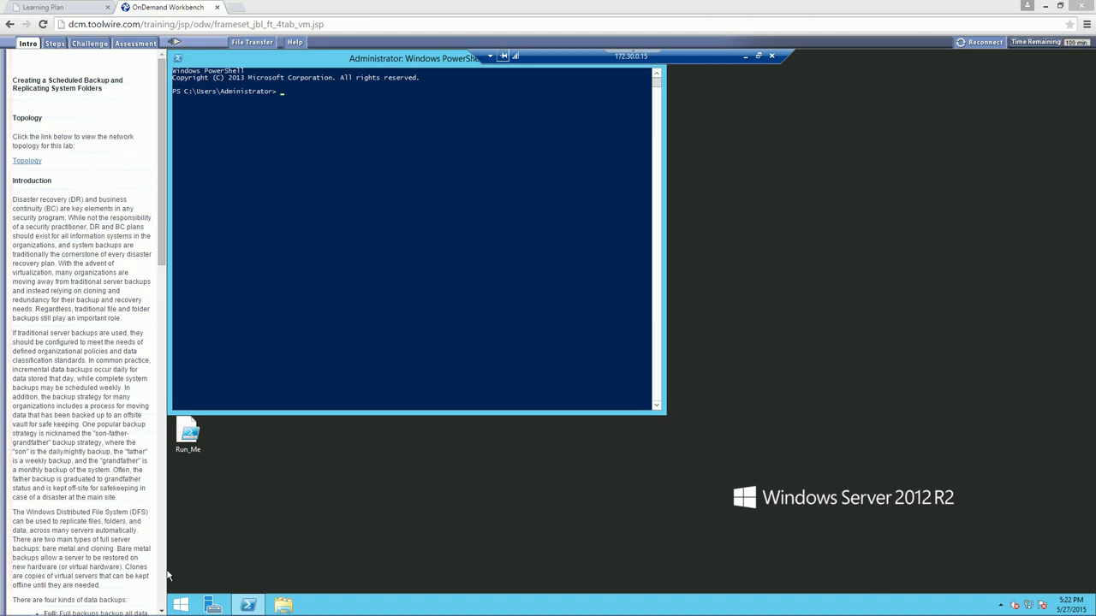
left_click(316, 262)
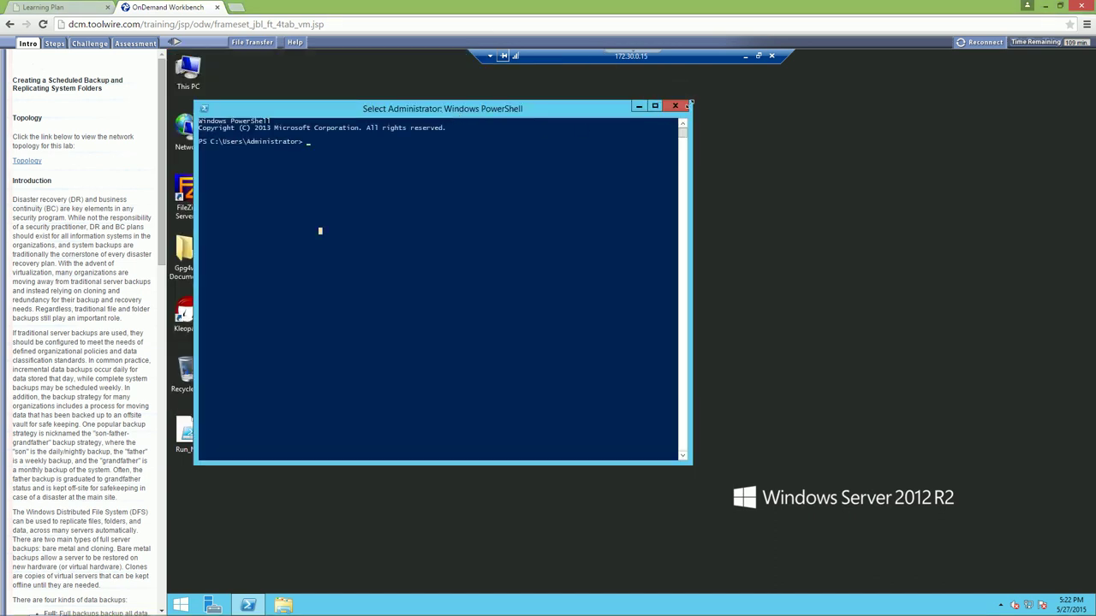
left_click(676, 106)
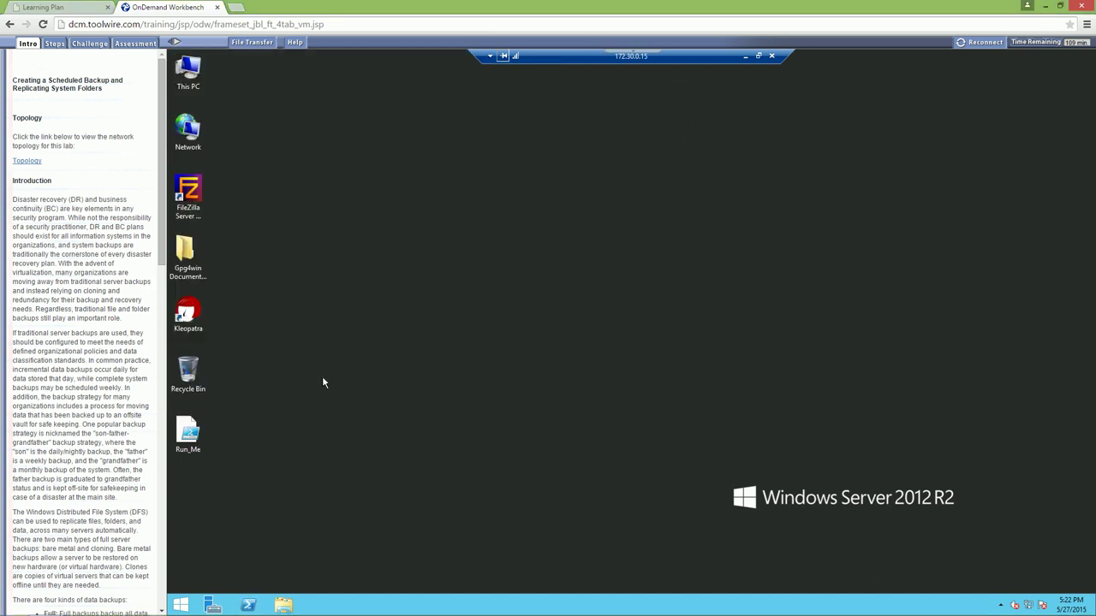
right_click(193, 443)
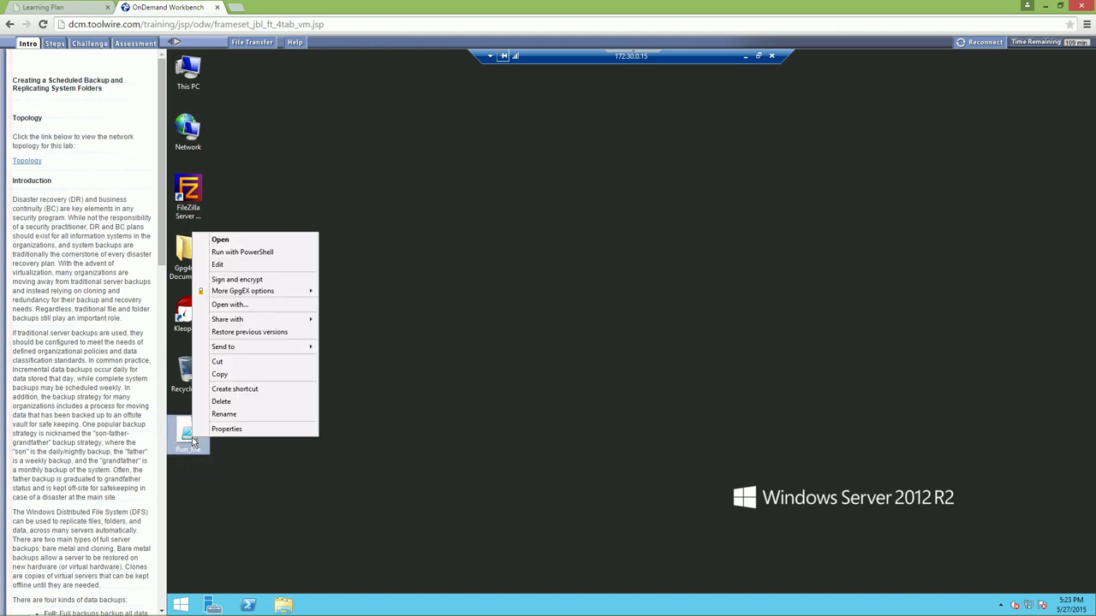
left_click(235, 254)
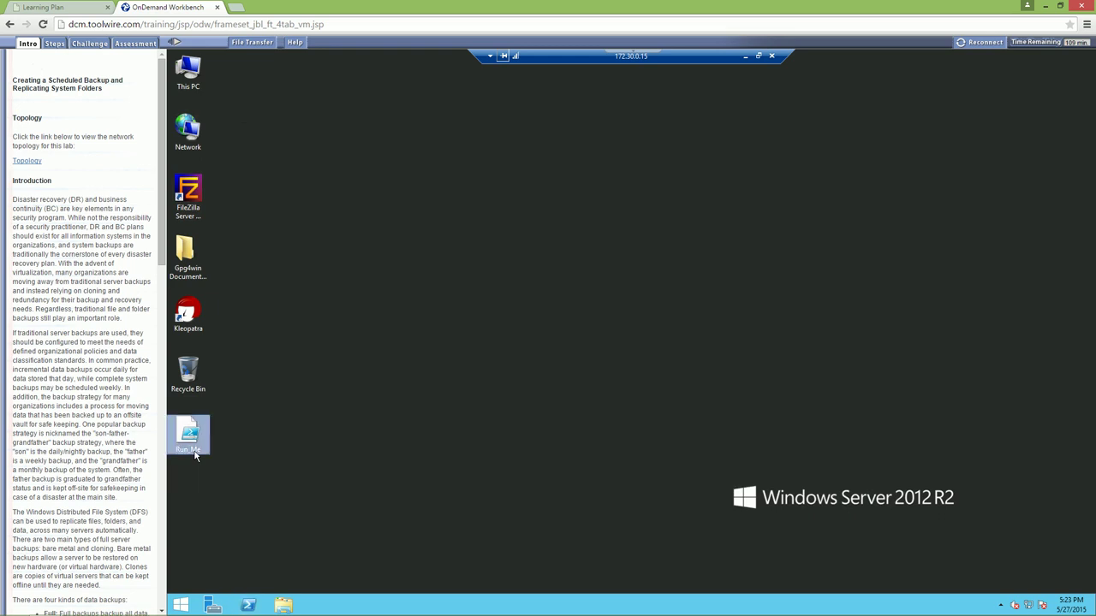
left_click(333, 415)
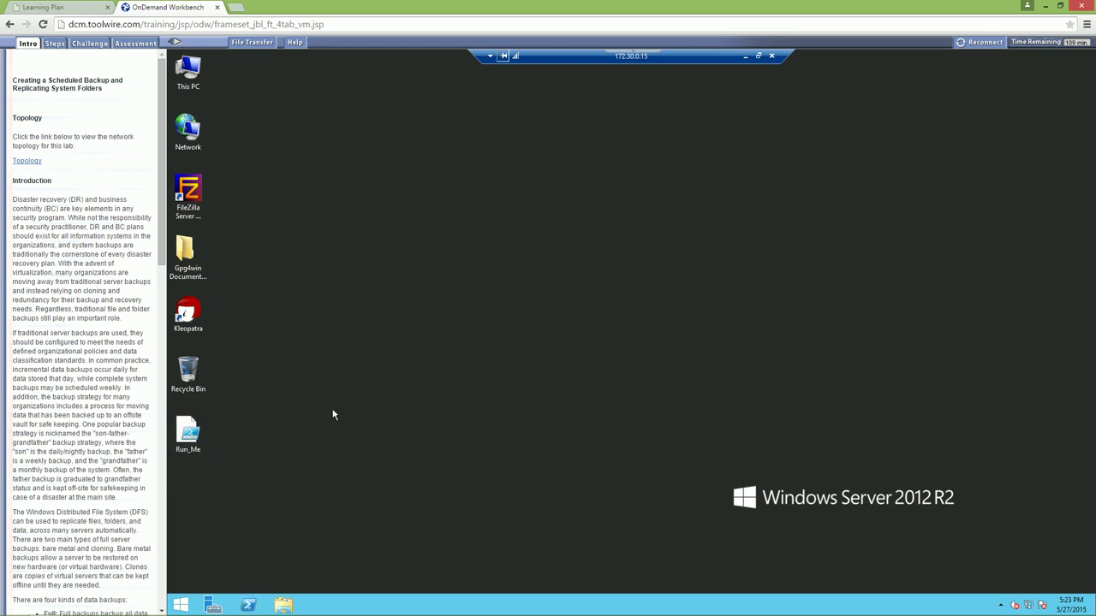
left_click(249, 605)
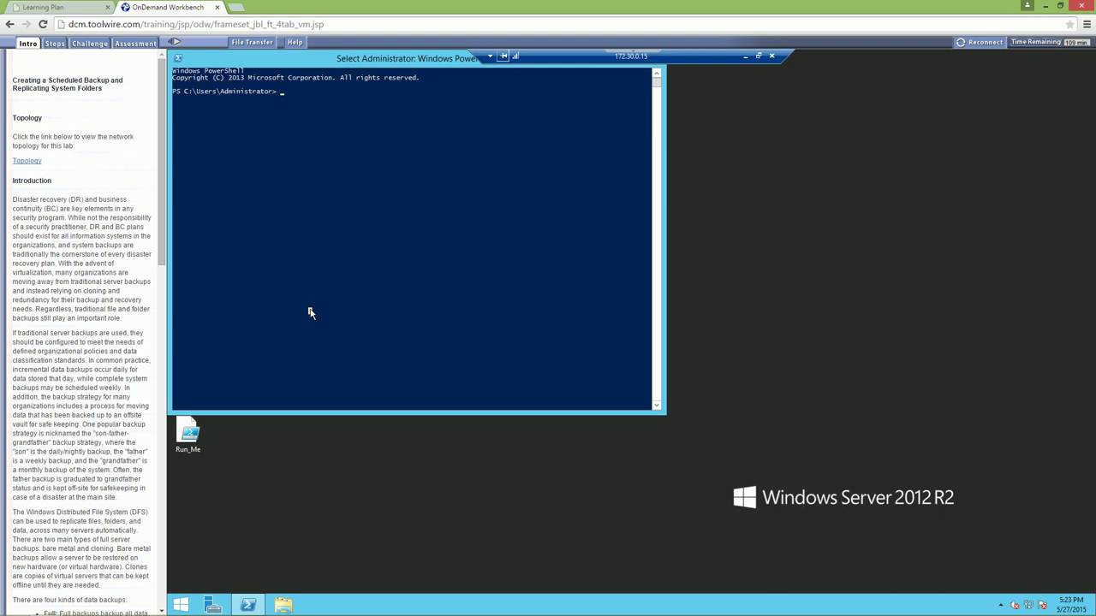
Enter install-windowsfeature FS-DFS-Namespace with the misspelled -includeALLsubfeatur parameter
type("insta")
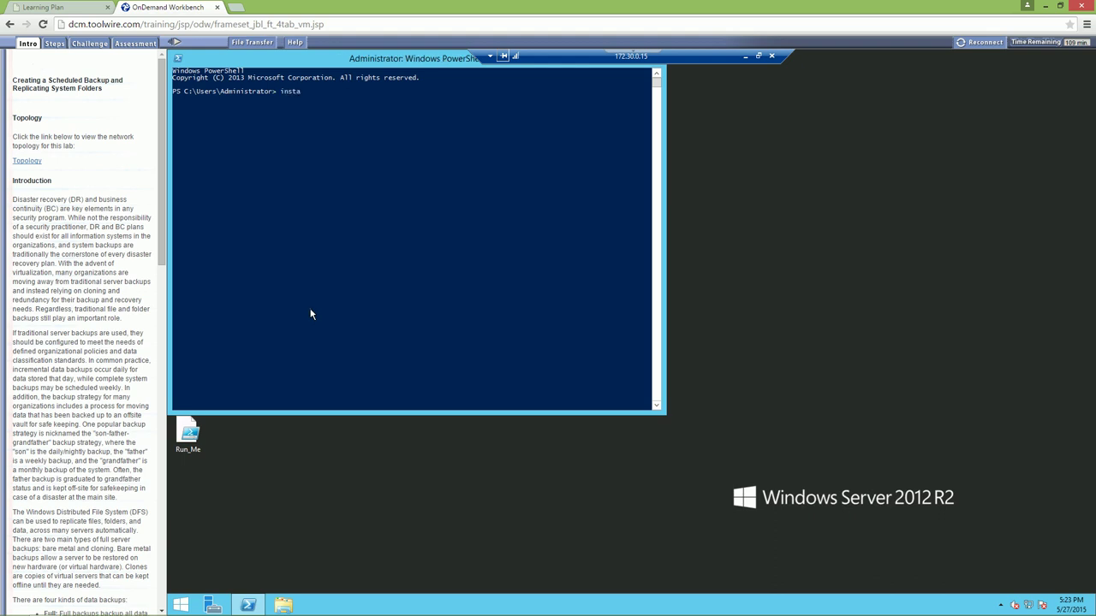
type("ll-windowsfeature FS-DFS-Namespace -inclu")
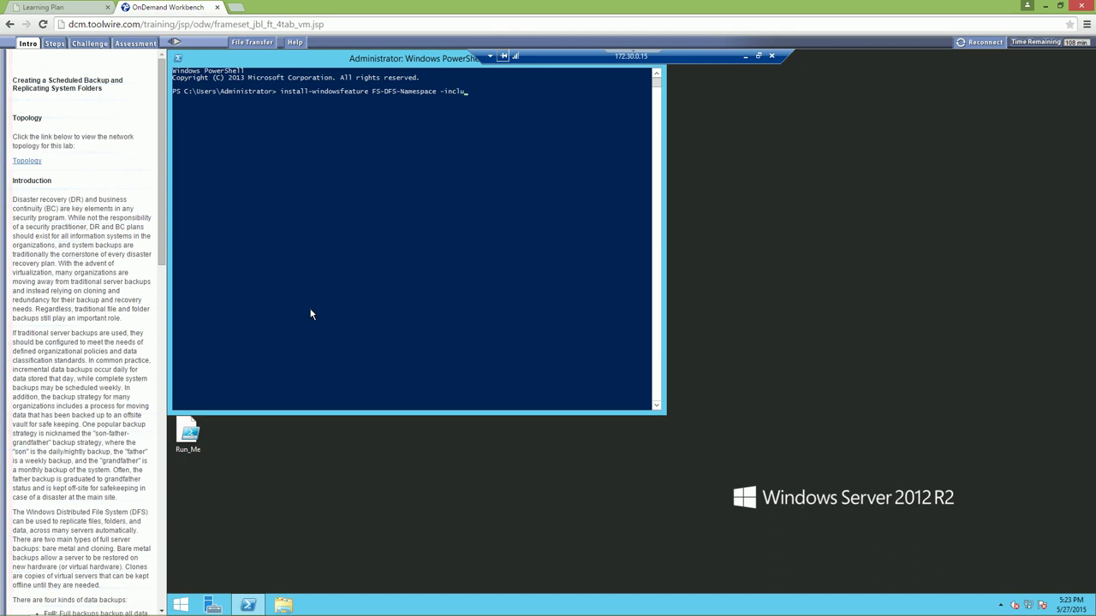
type("deALL")
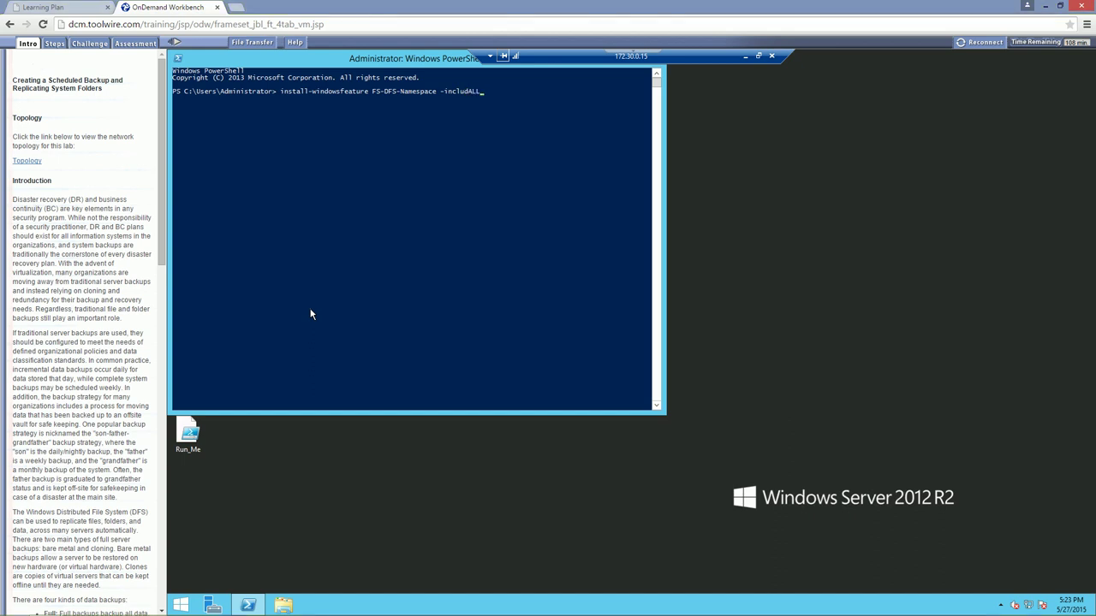
type("subfeature")
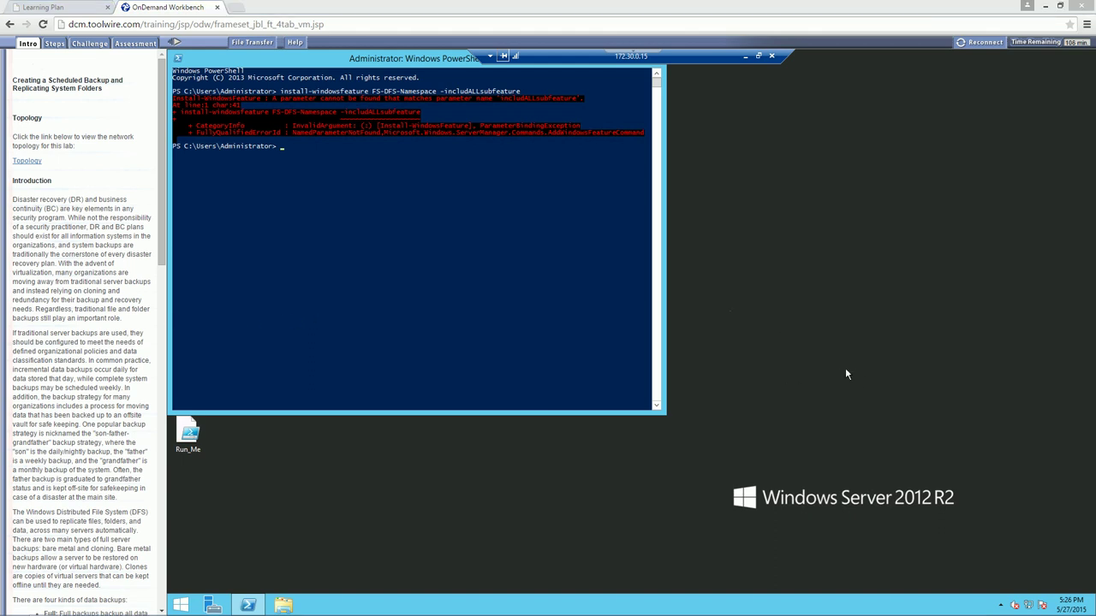
Fix the parameter to -includeallsubfeature and rerun the FS-DFS-Namespace install
left_click(486, 274)
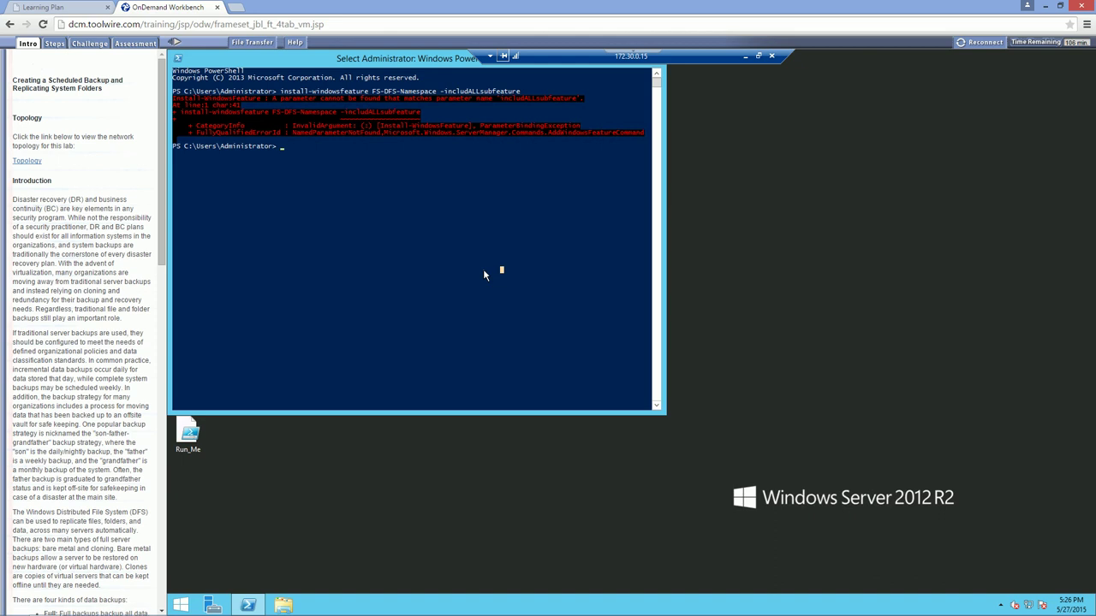
right_click(279, 153)
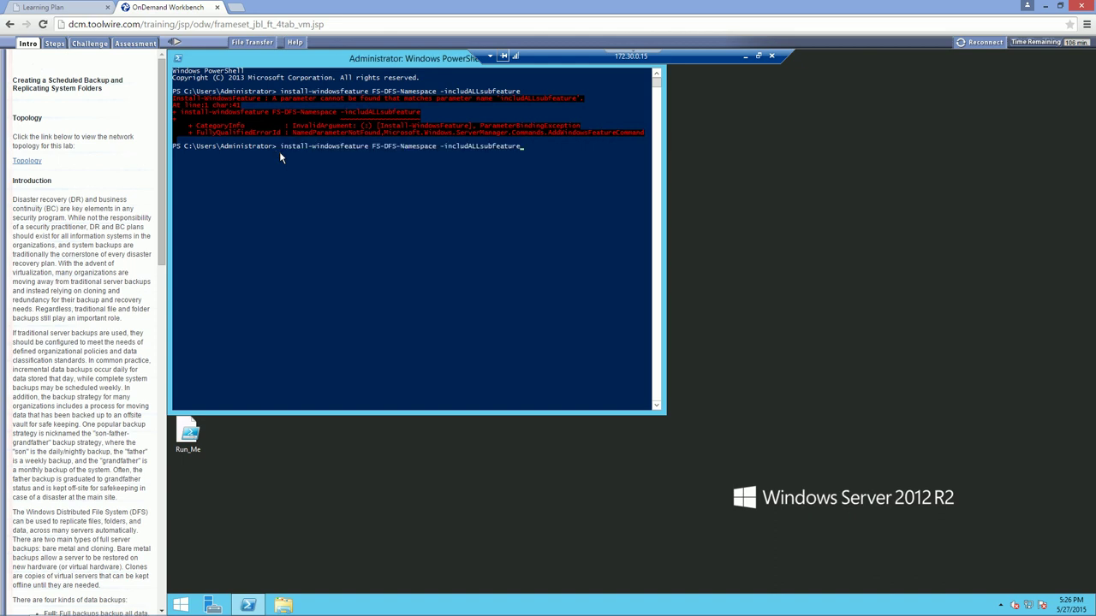
key("BackSpace")
key("BackSpace")
key("BackSpace")
key("BackSpace")
key("BackSpace")
key("BackSpace")
key("BackSpace")
key("BackSpace")
key("BackSpace")
type("ubfeature")
key("Return")
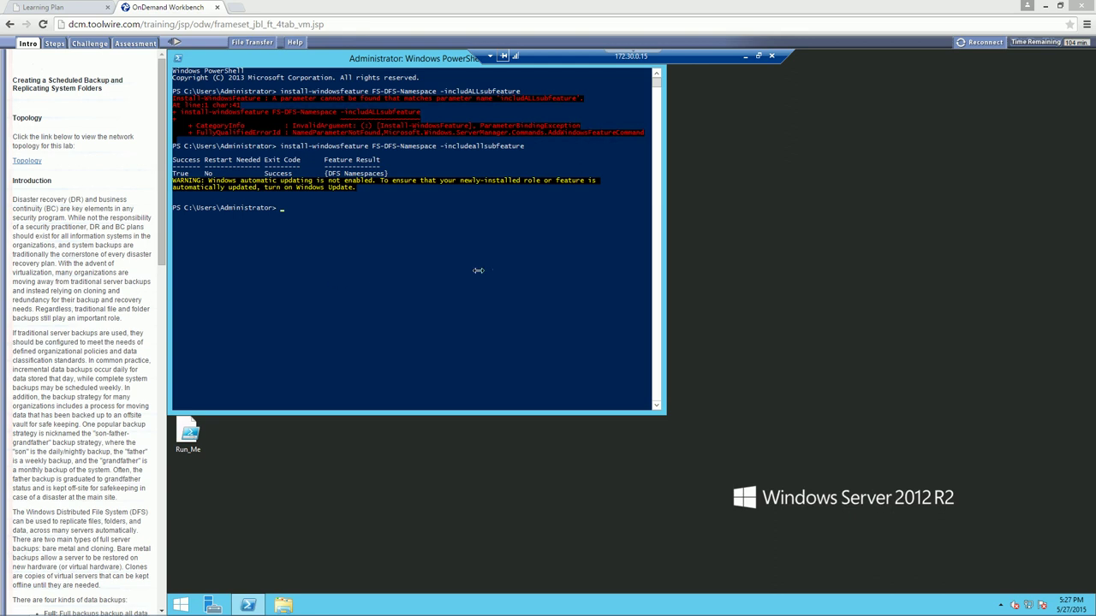
Install FS-DFS-Replication with -includeallsubfeature by editing the previous command
left_click(369, 271)
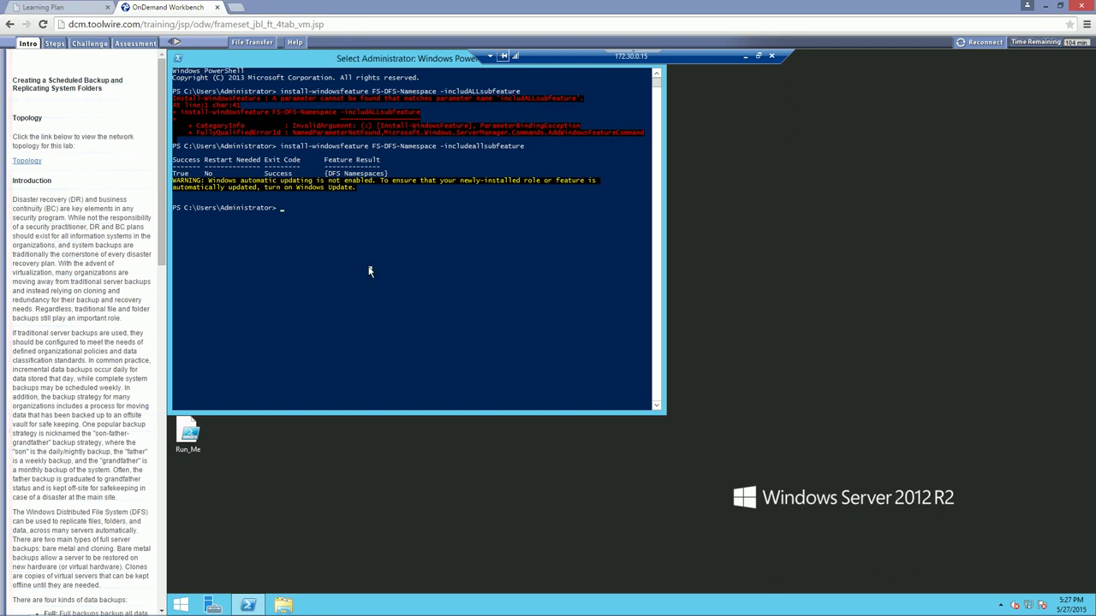
key("Escape")
key("Up")
key("Left")
key("Left")
key("Left")
key("Left")
key("Left")
key("Left")
key("Left")
key("Left")
key("Left")
key("Left")
key("Left")
key("Left")
key("Left")
key("Left")
key("Left")
key("Left")
key("Left")
key("Left")
key("Left")
key("Left")
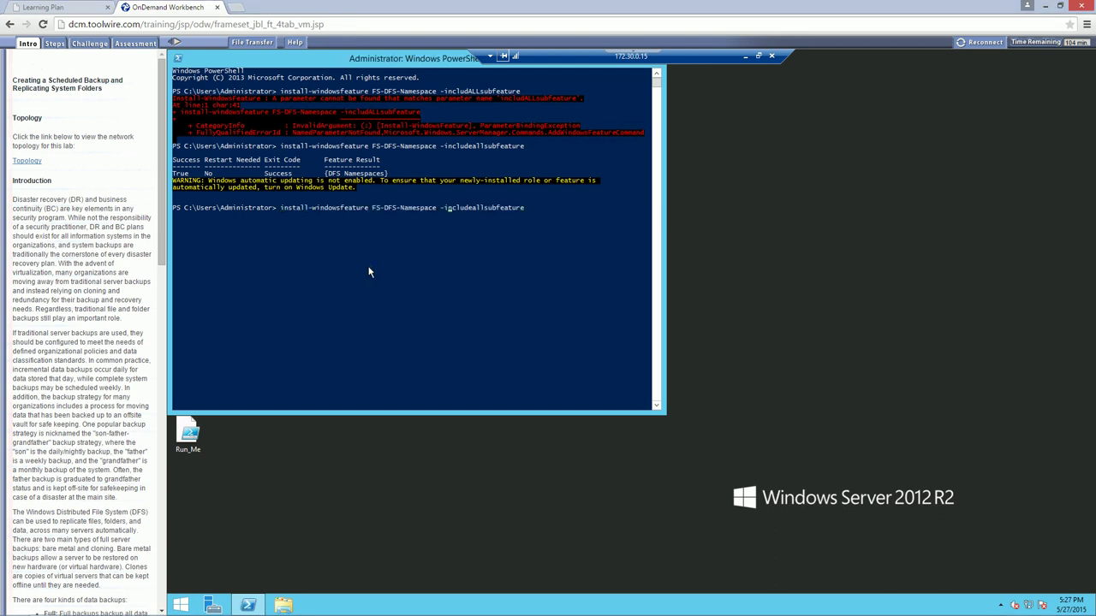
key("BackSpace")
key("BackSpace")
key("BackSpace")
key("BackSpace")
key("BackSpace")
key("BackSpace")
key("BackSpace")
key("BackSpace")
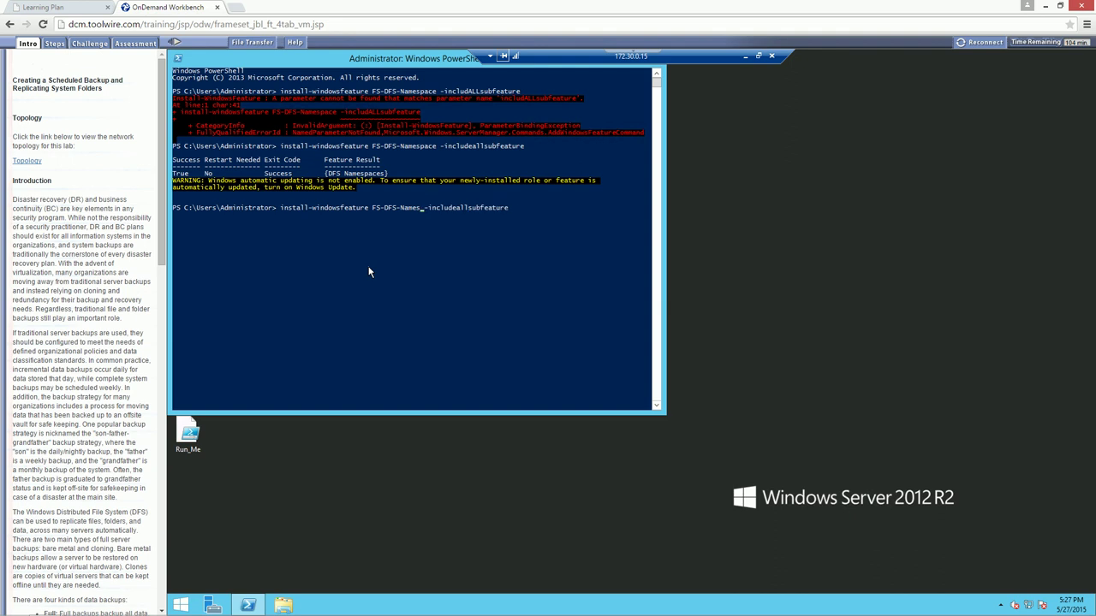
key("BackSpace")
type("replication")
key("Return")
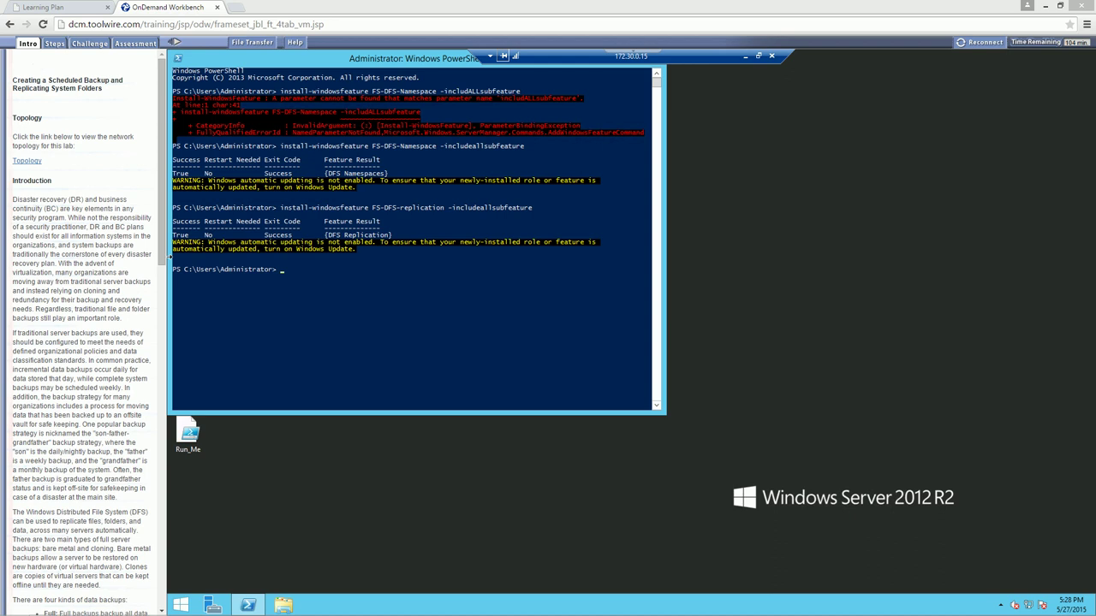
Edit the recalled install command to target rsat-dfs-con instead
left_click(305, 278)
key("Up")
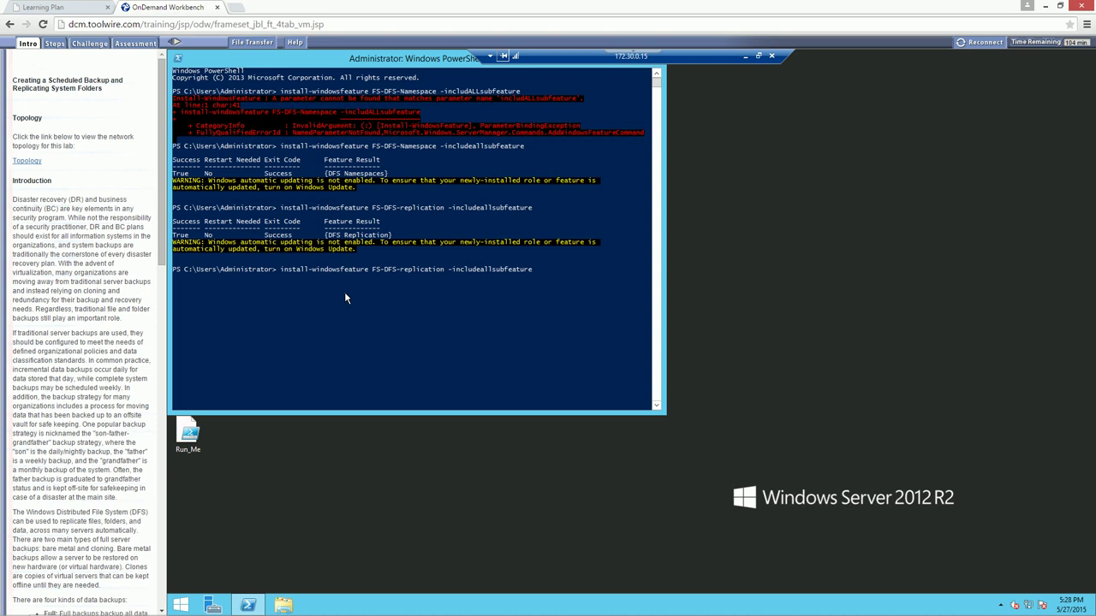
key("Left")
key("Left")
key("Left")
key("Left")
key("Left")
key("Left")
key("Left")
key("Left")
key("Left")
key("Left")
key("Left")
key("Left")
key("Left")
key("Left")
key("Left")
key("Left")
key("Left")
key("Left")
key("Left")
key("Left")
key("BackSpace")
key("BackSpace")
key("BackSpace")
key("BackSpace")
key("BackSpace")
key("BackSpace")
key("BackSpace")
key("BackSpace")
key("BackSpace")
key("BackSpace")
key("BackSpace")
key("BackSpace")
key("BackSpace")
key("BackSpace")
key("BackSpace")
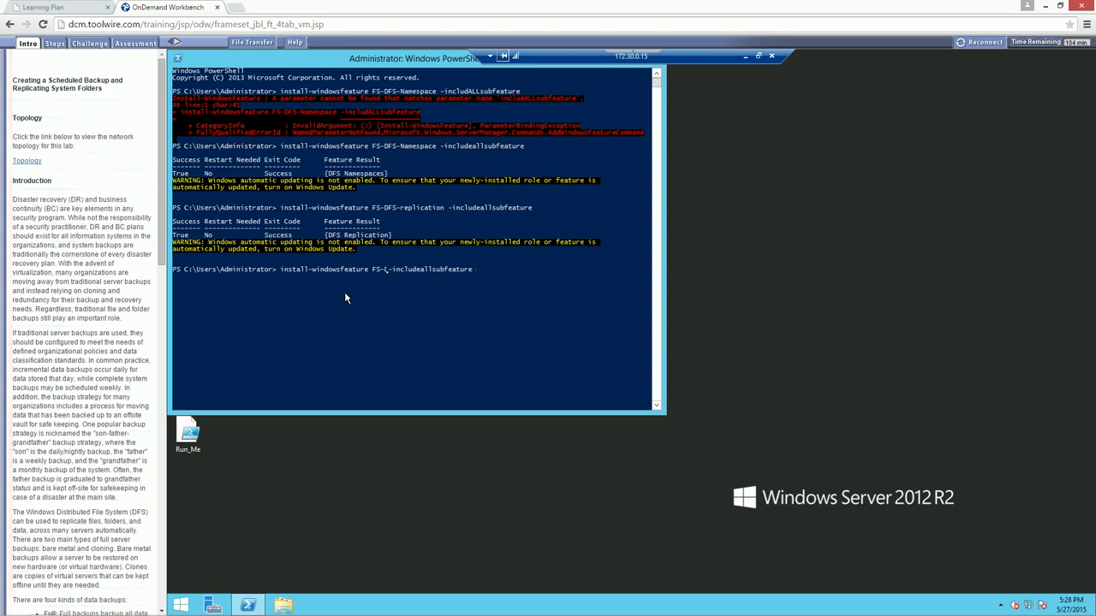
key("BackSpace")
key("BackSpace")
key("BackSpace")
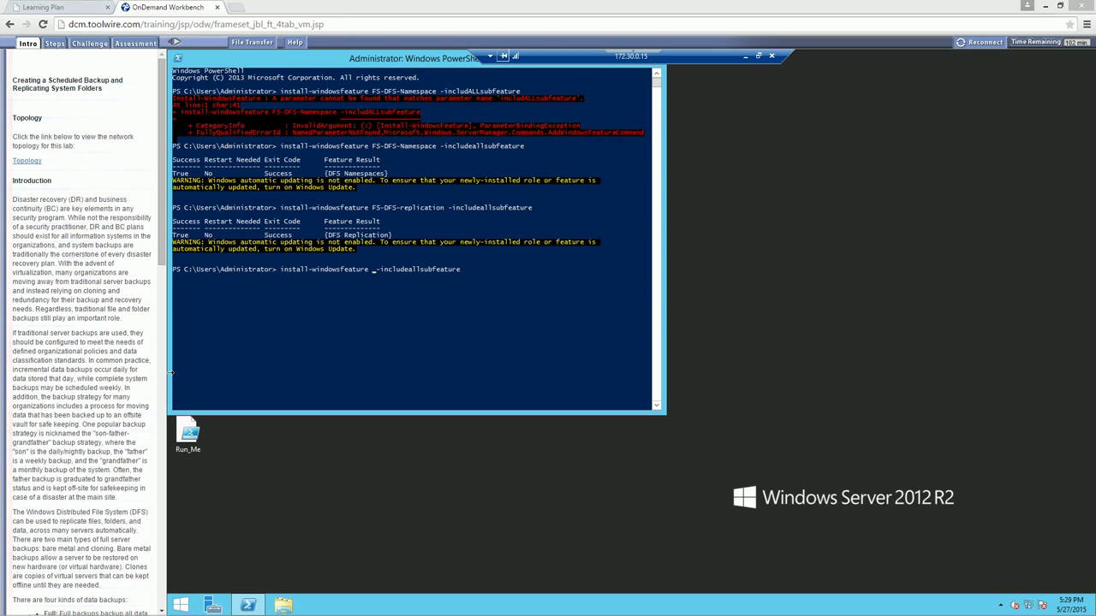
left_click(418, 308)
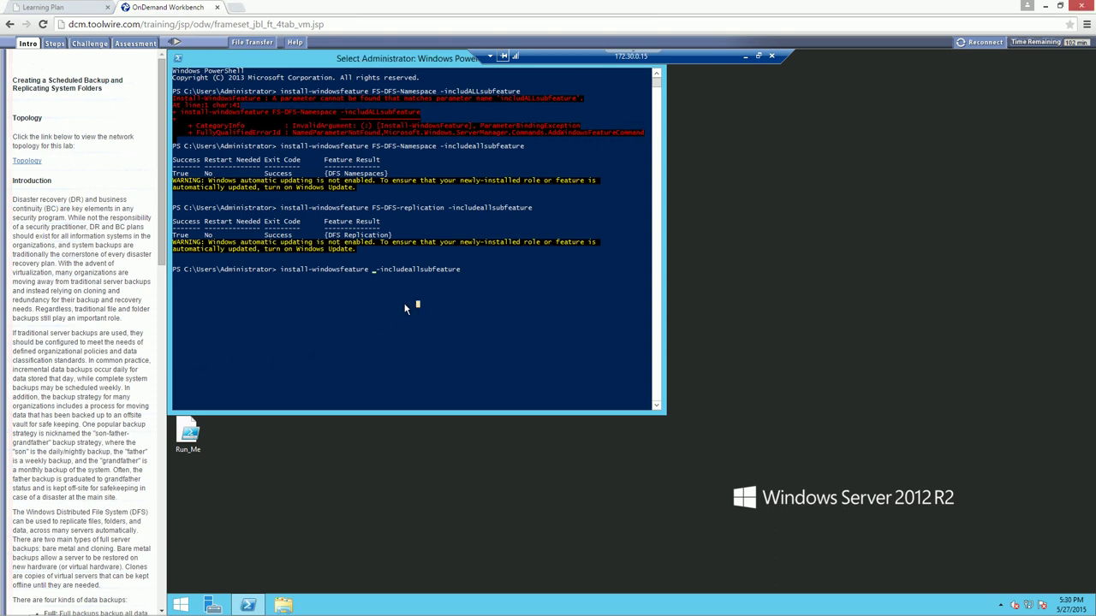
type("rsat")
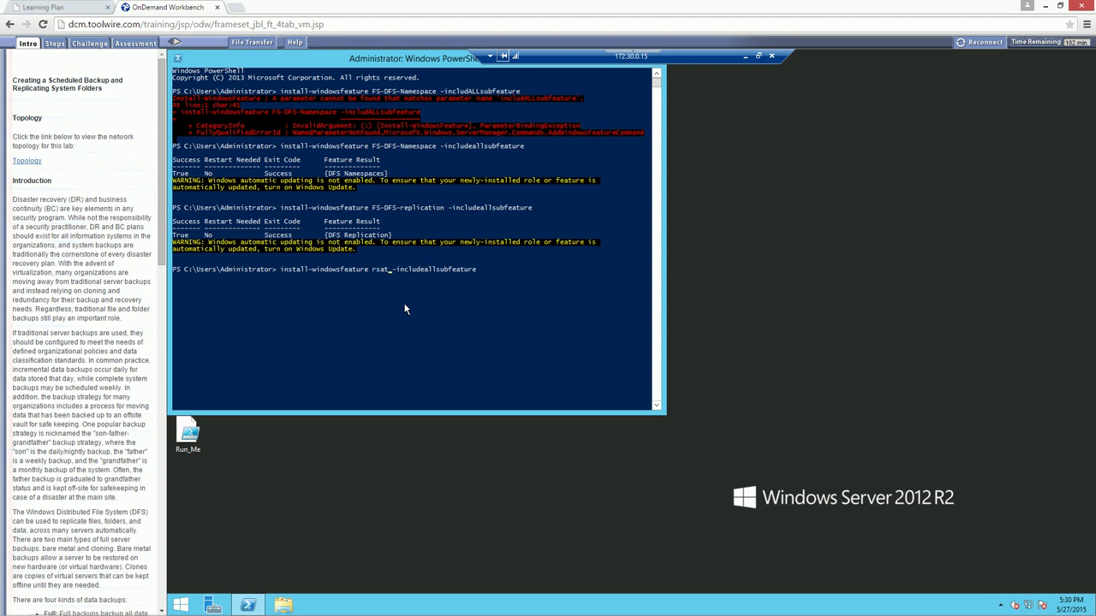
type("-dfs-con")
Run install-windowsfeature rsat-dfs-con, which is rejected as invalid, and begin correcting the name
key("Return")
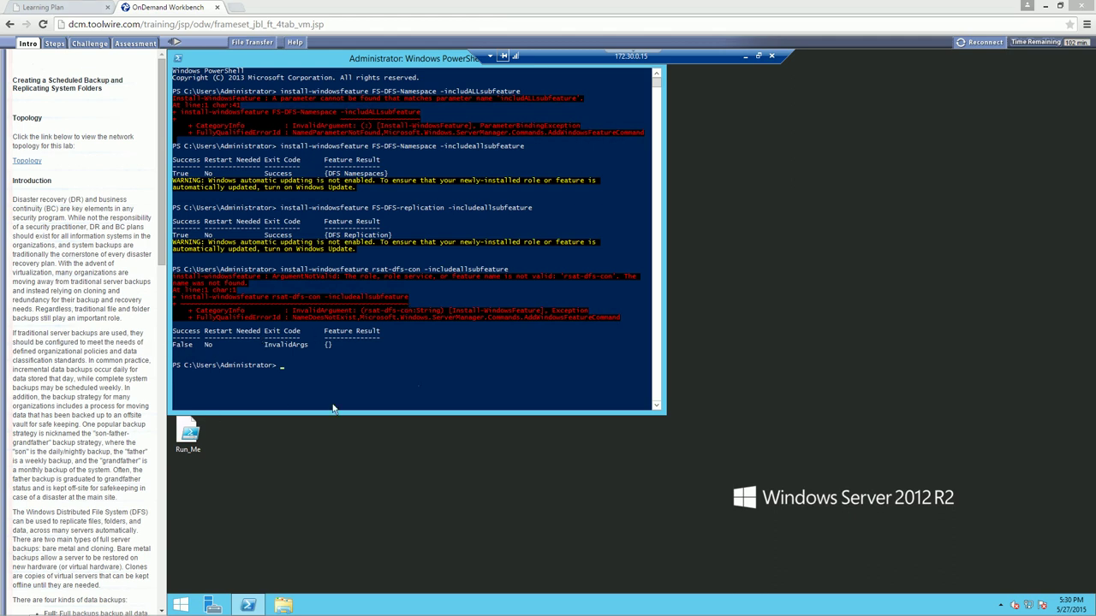
left_click(398, 359)
key("Up")
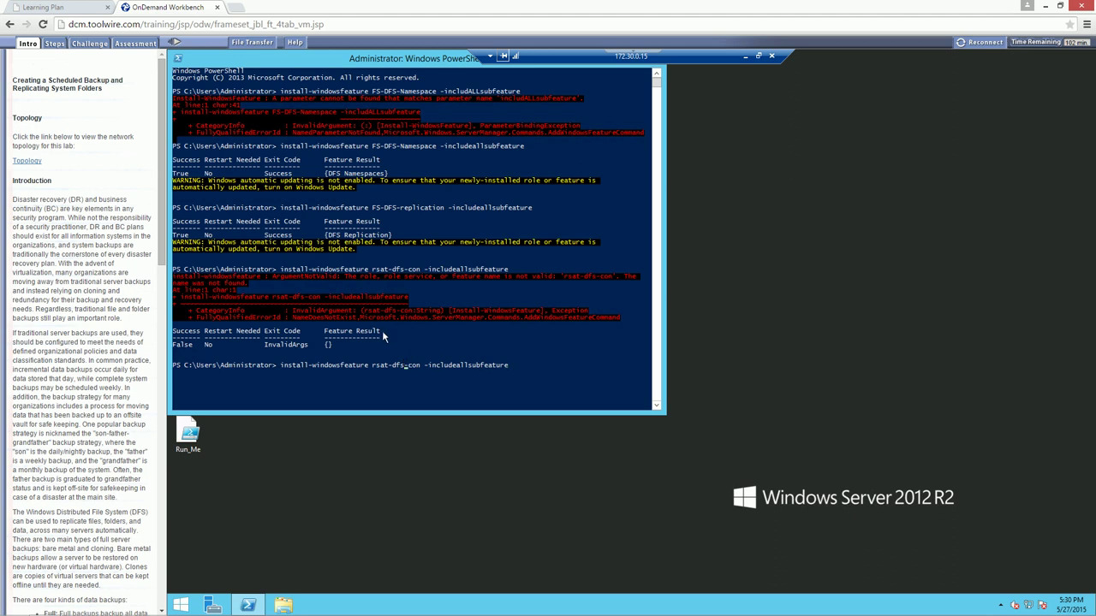
type("-mgmt-")
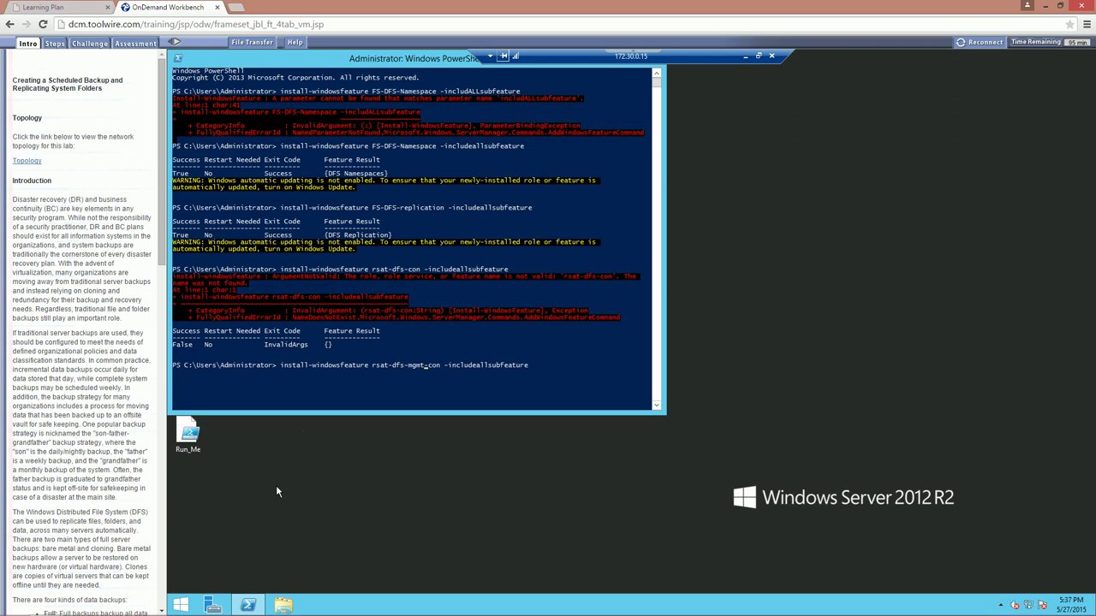
left_click(407, 373)
key("Escape")
left_click(421, 373)
key("Escape")
left_click(540, 369)
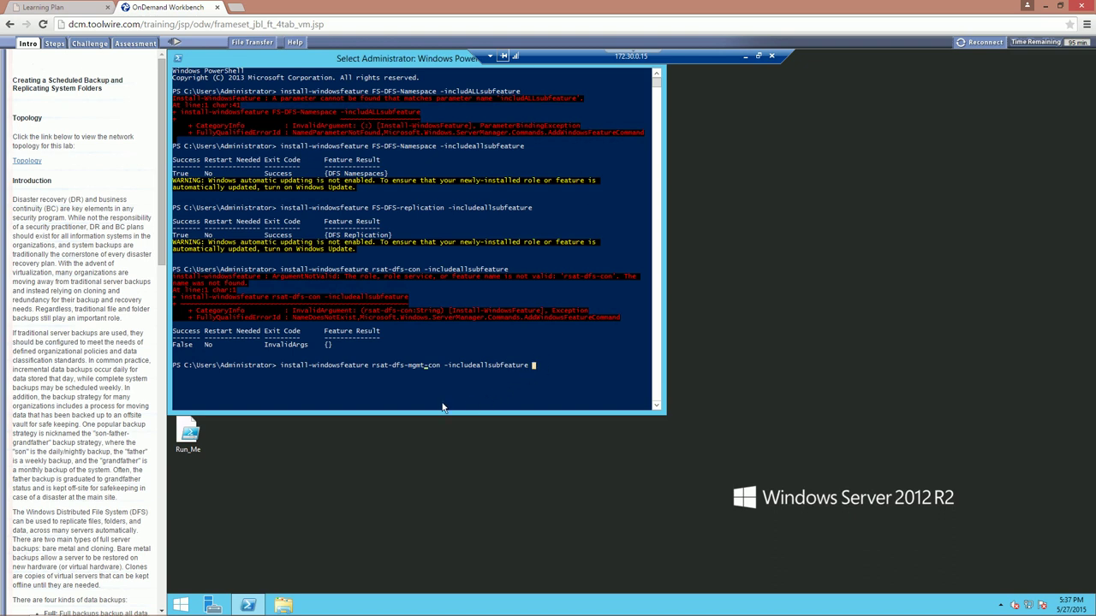
key("Escape")
left_click(469, 387)
key("Escape")
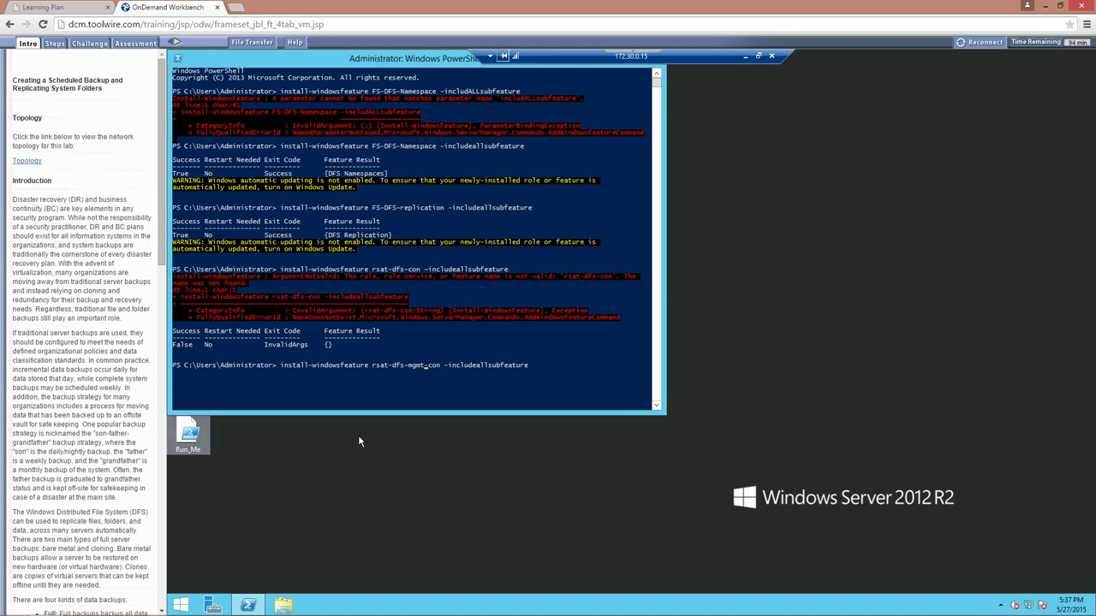
Install rsat-dfs-mgmt-con with all subfeatures, adding the DFS Management Tools
key("Up")
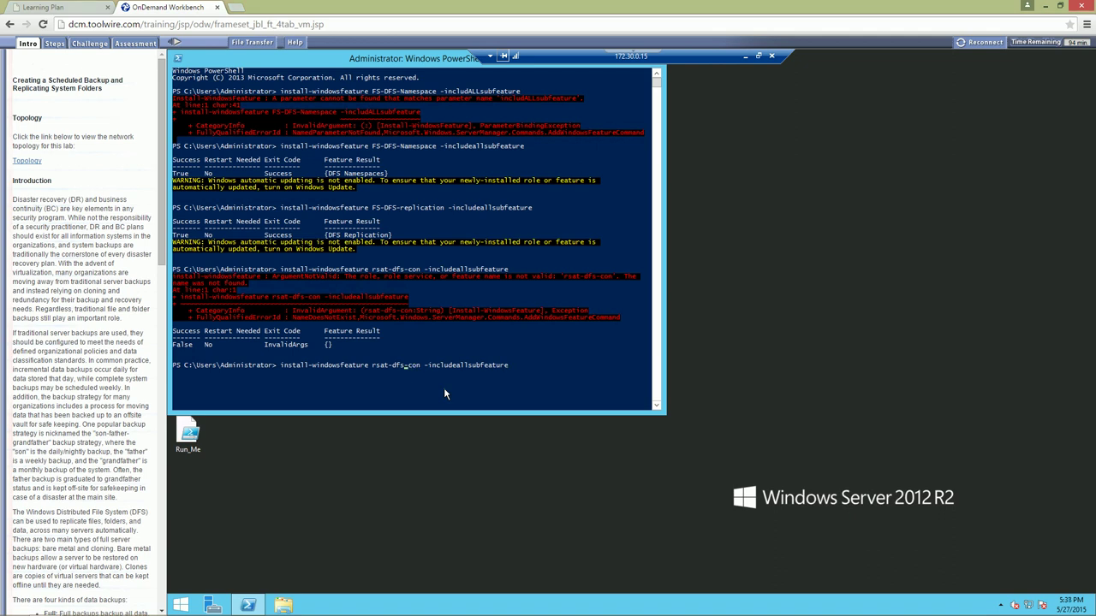
type("-mgmt-")
key("Return")
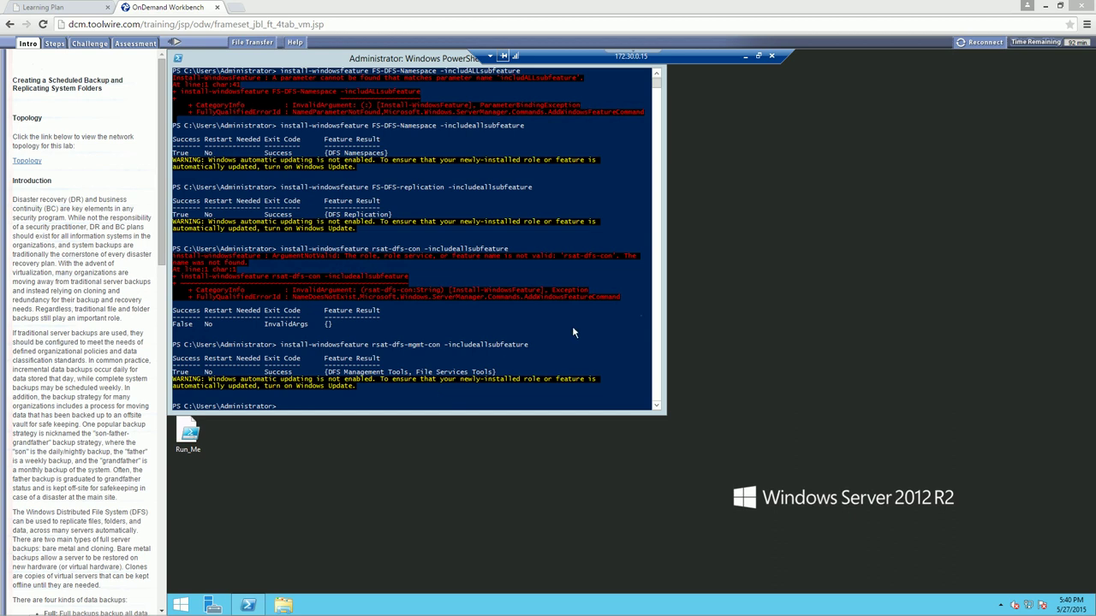
left_click(418, 374)
left_click(325, 394)
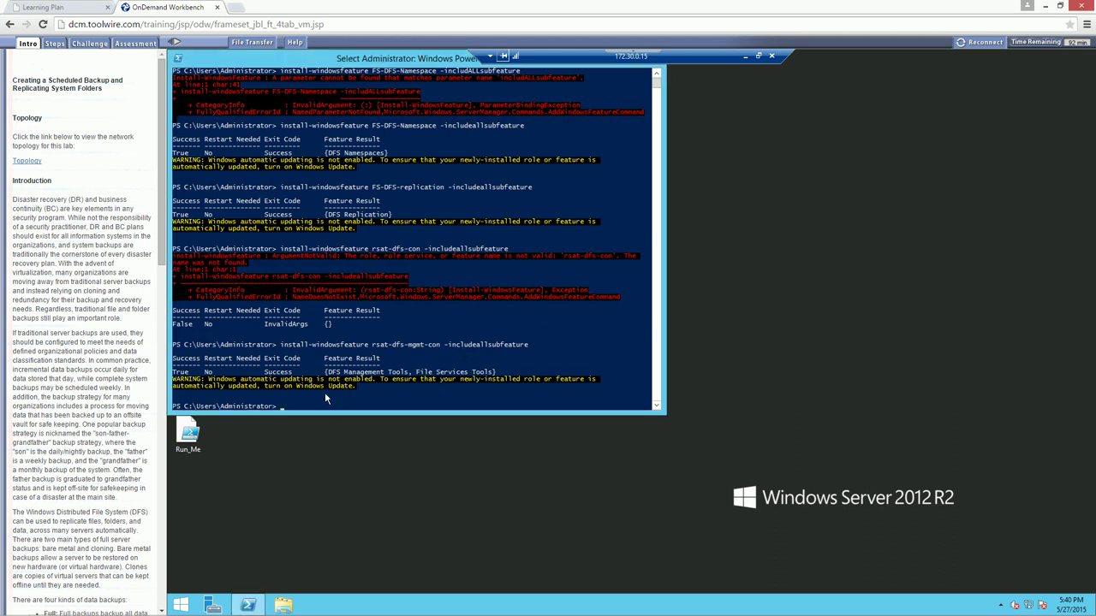
Start cmd and create the folder c:\archive with mkdir
type("cmd")
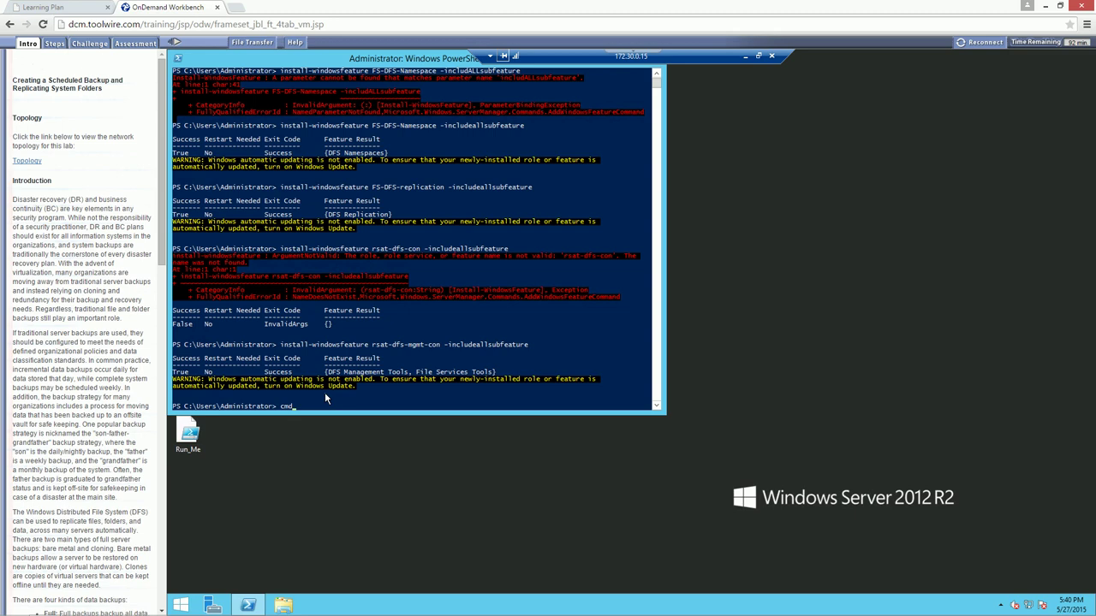
key("Return")
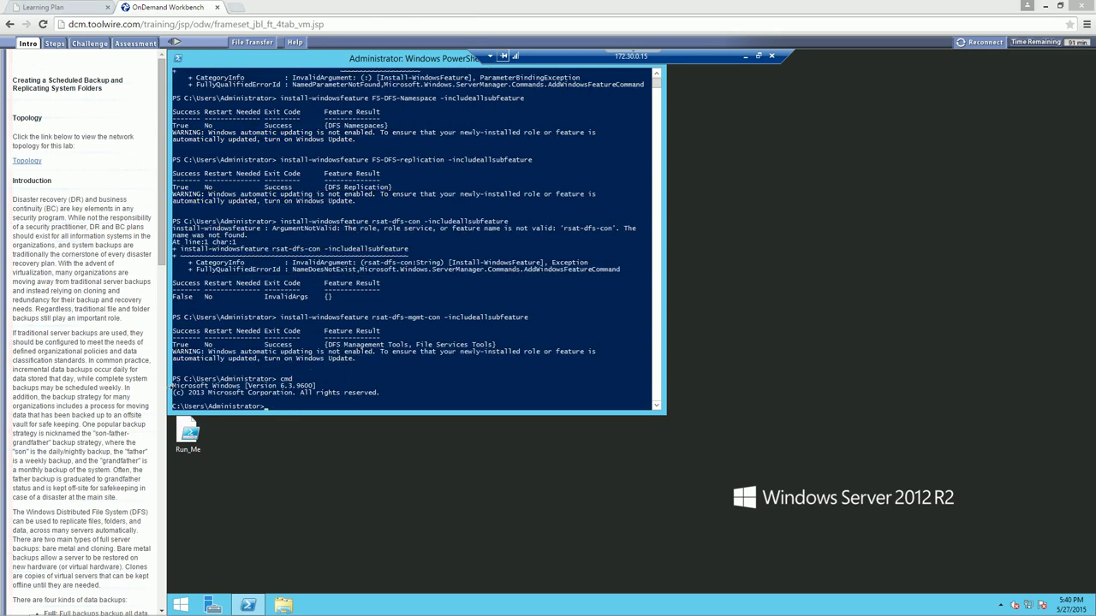
left_click(282, 402)
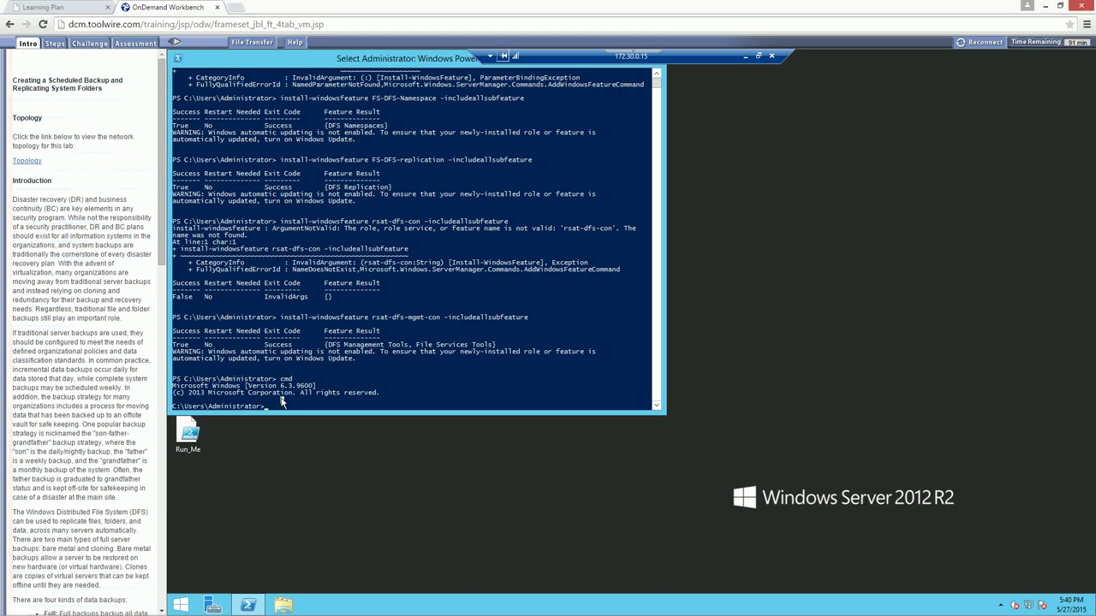
type("mkdir c:\\archive")
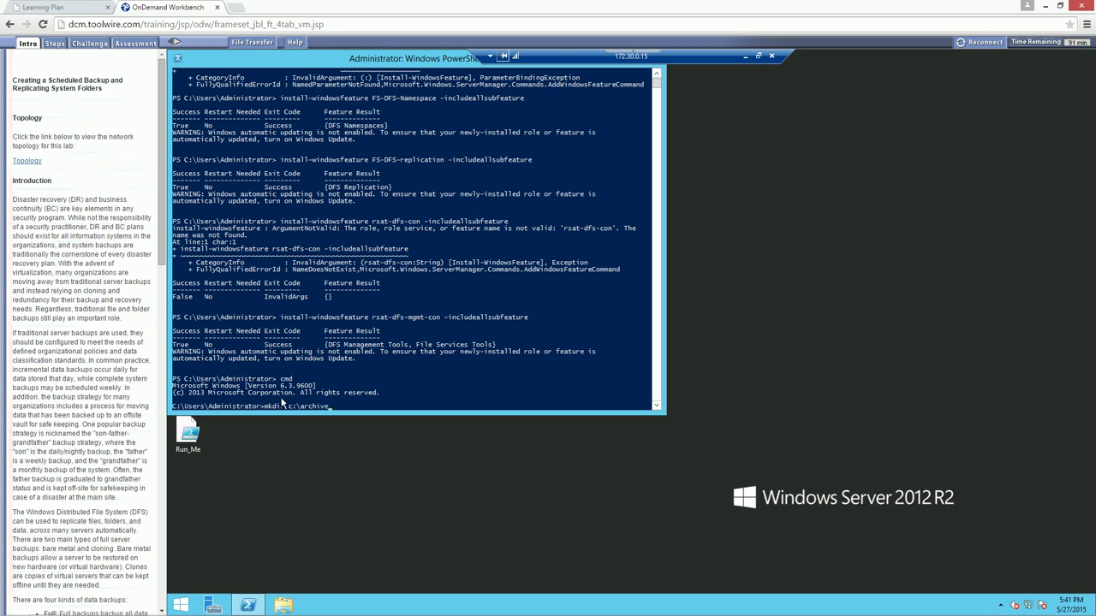
key("Return")
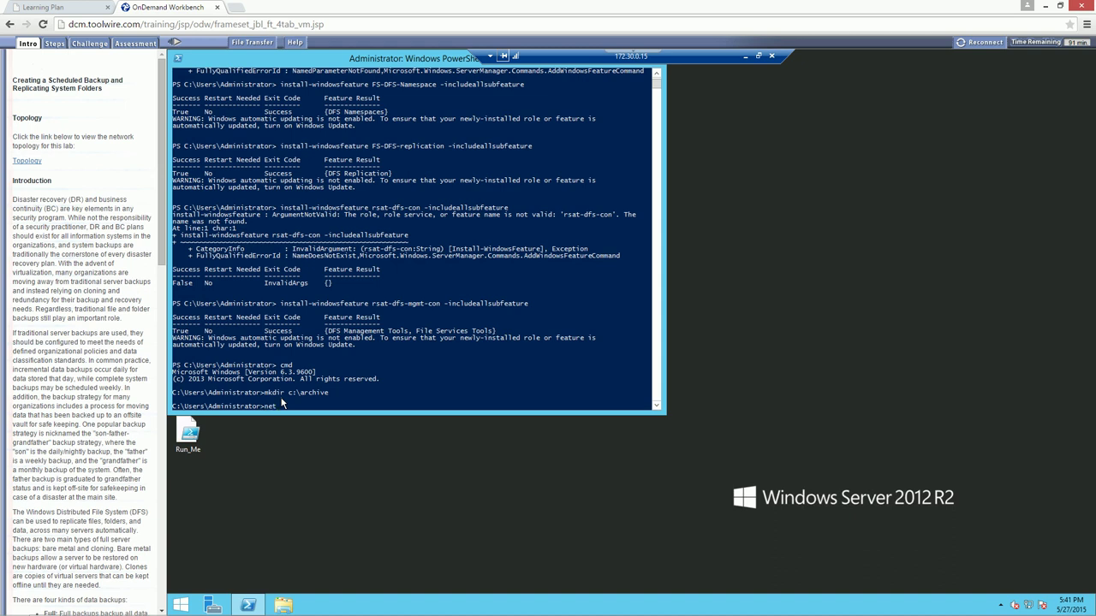
Share c:\archive as 'archive' with full access for administrator using net share
type("net share")
type(" archive=c:\\")
type("archive")
type("/grant:admi")
type("nt:administrator")
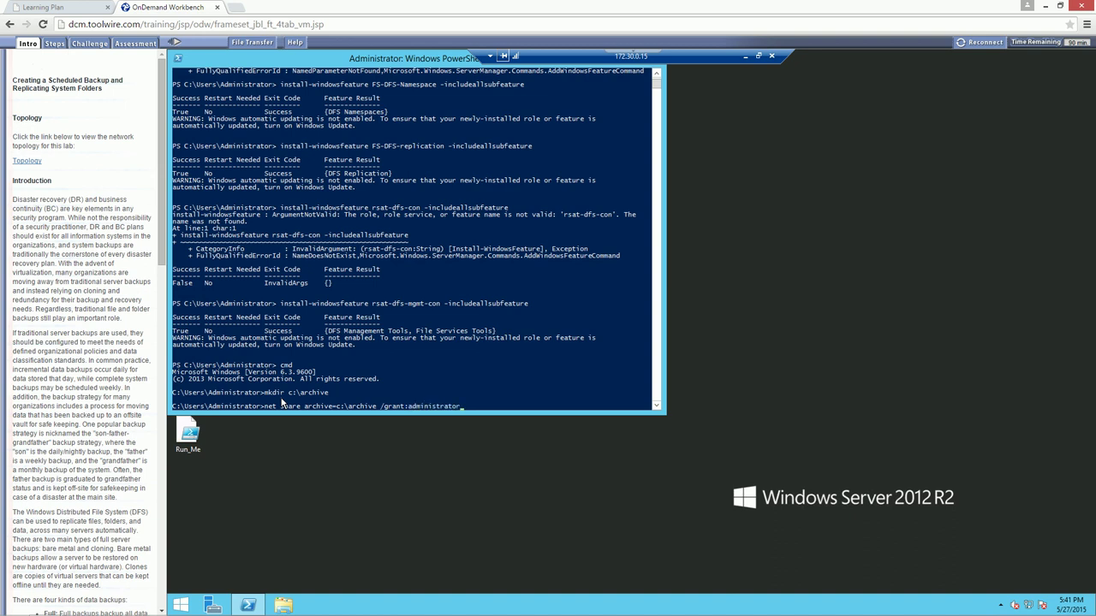
type(",full")
key("Return")
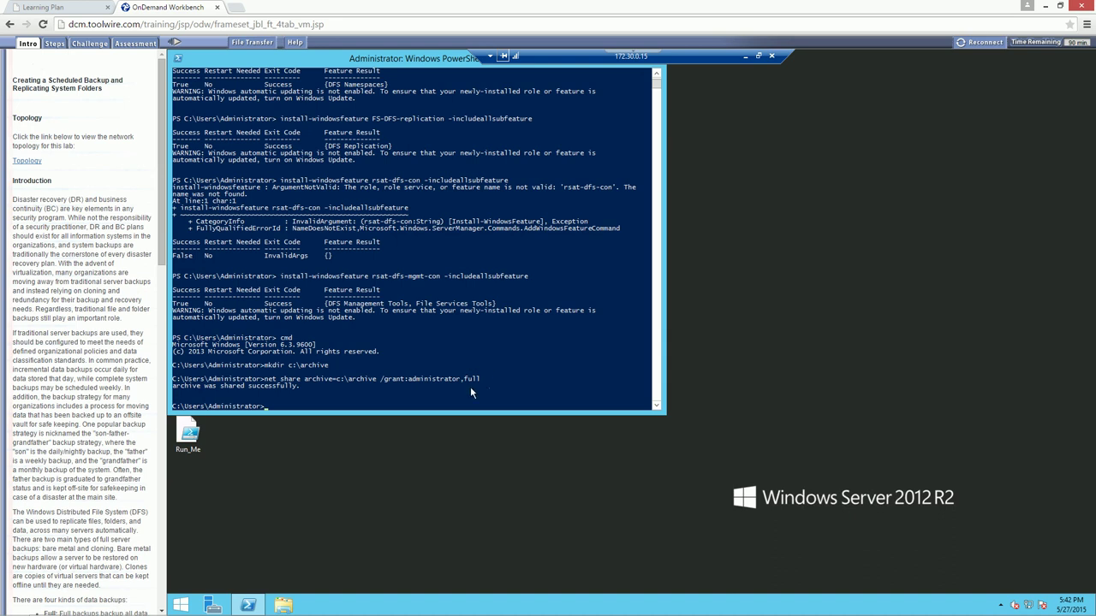
Minimize the TargetWindows01 session and connect to TargetWindows02, accepting the certificate warning
left_click(757, 56)
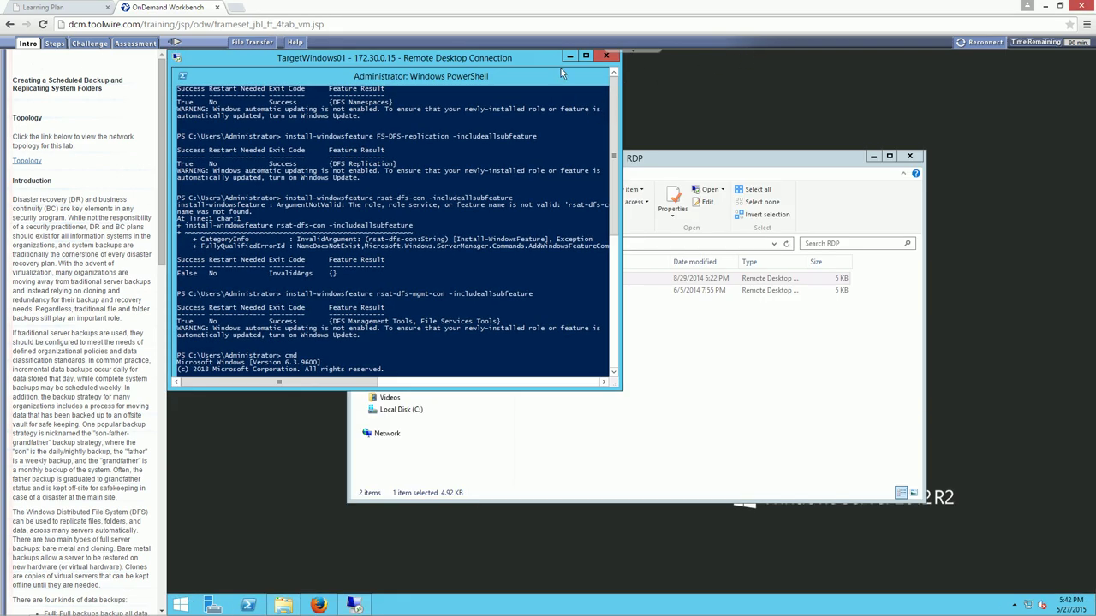
left_click(569, 56)
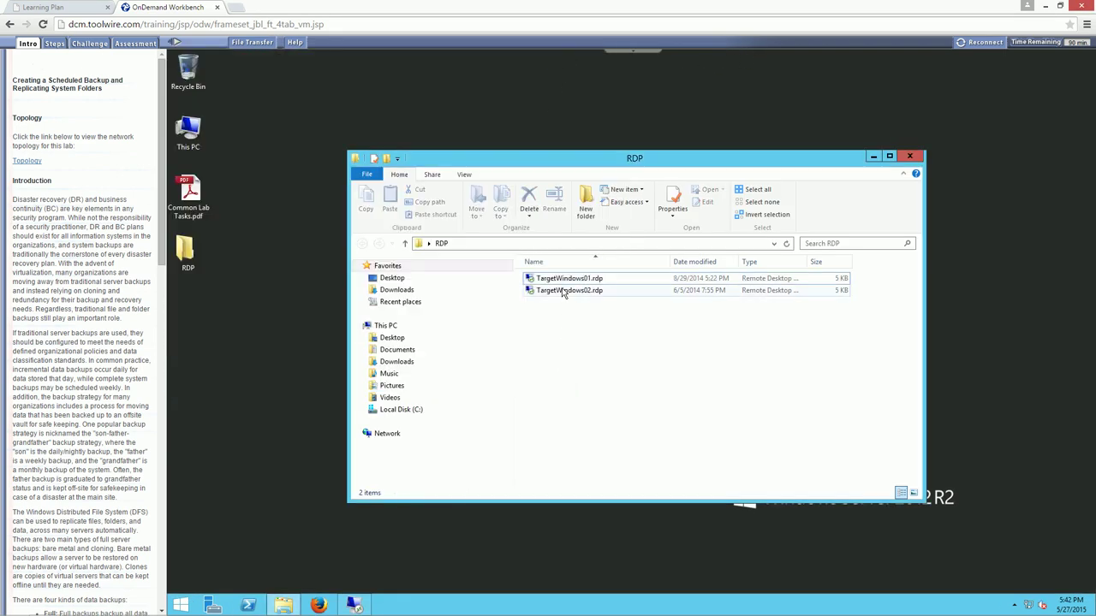
double_click(567, 290)
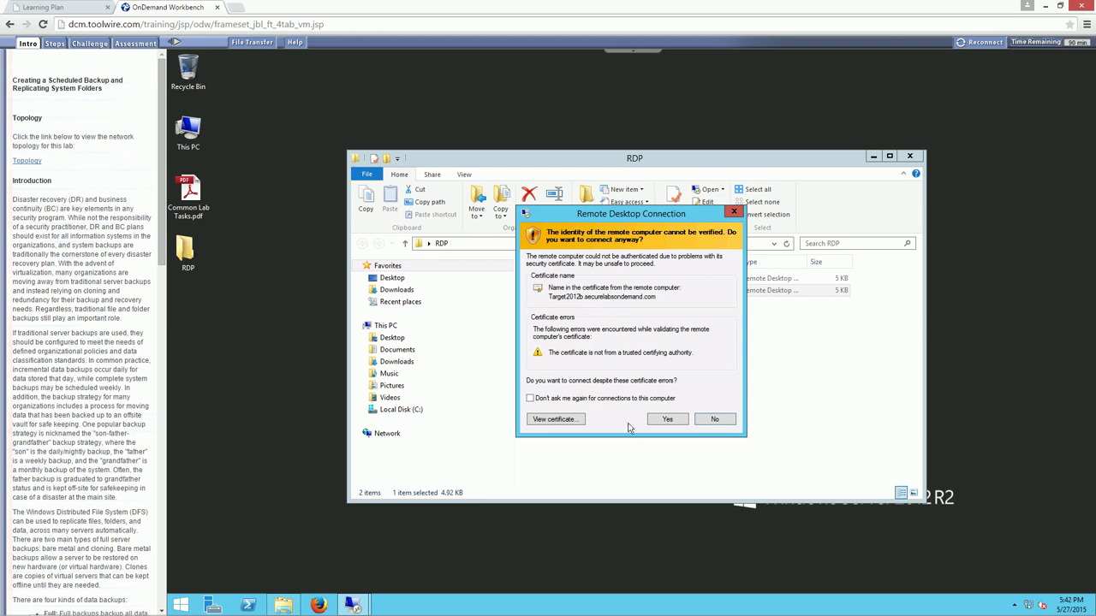
left_click(666, 419)
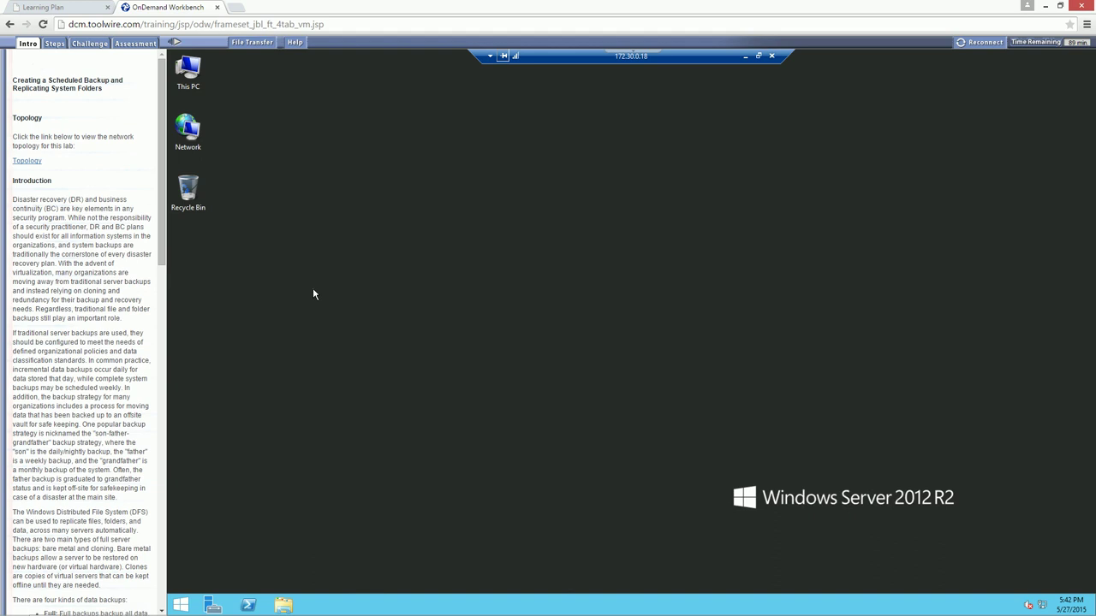
Open PowerShell on TargetWindows02 and enter install-windowsfeature fs-dfs-replication -includeallsubfeature
left_click(249, 605)
left_click(353, 264)
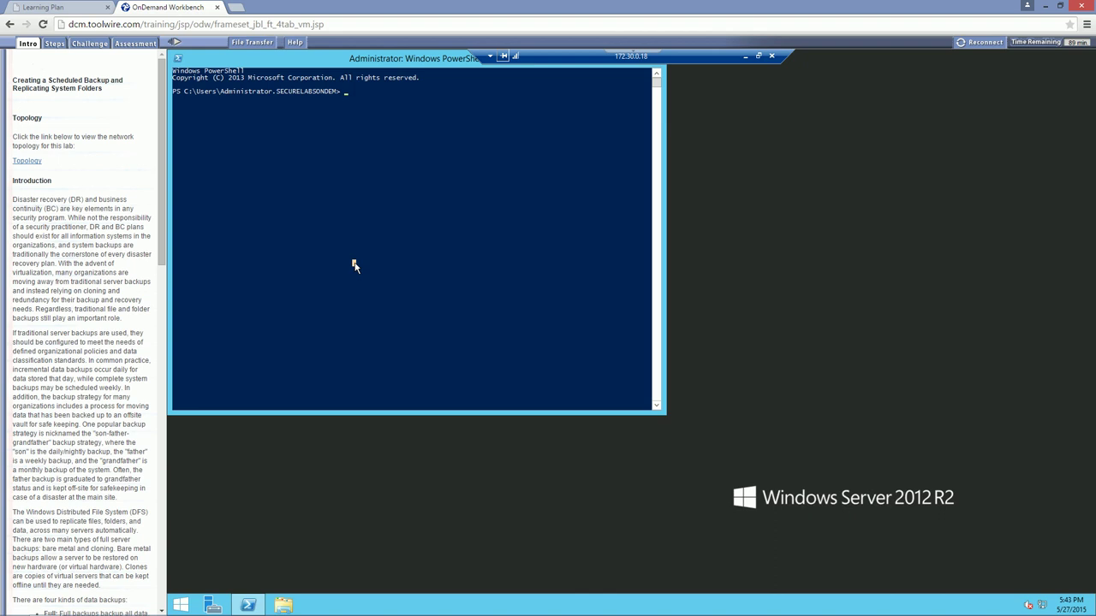
type("in")
type("stall")
type("-wind")
key("BackSpace")
type("ndo")
key("BackSpace")
type("w")
key("BackSpace")
type("owsfeature fs-dfs-replication")
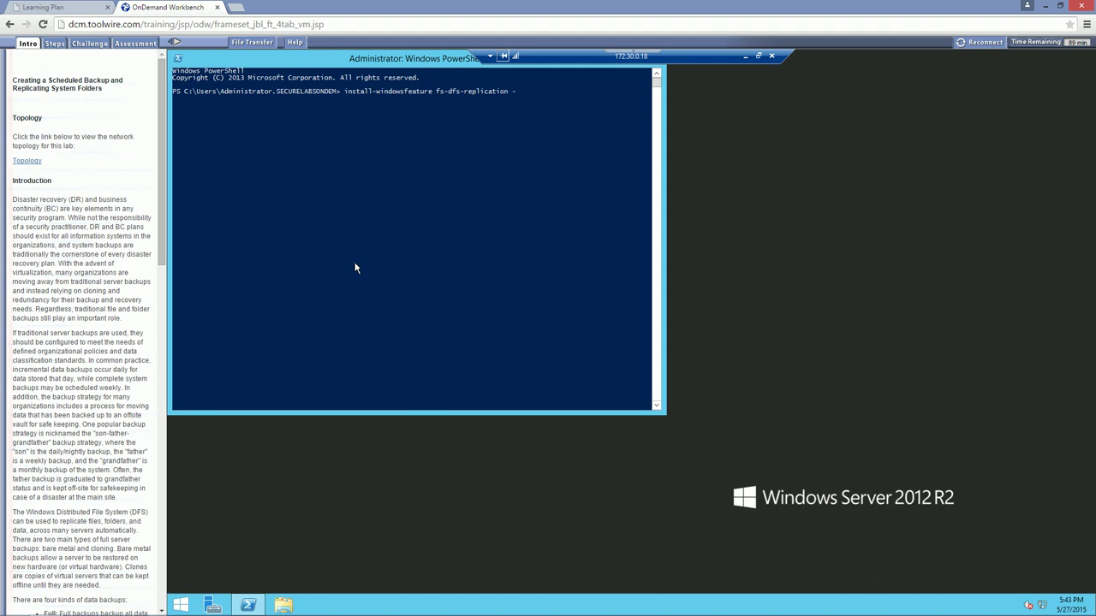
type(" -includeallsubfeature")
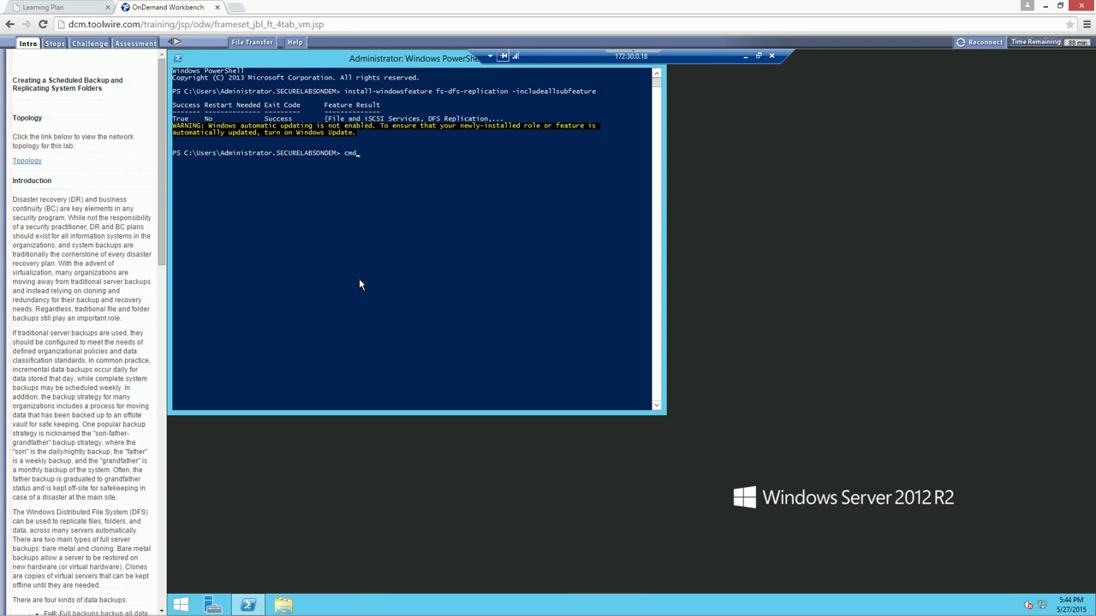
Run the install, then create c:\archive and share it as archive with full administrator access
key("Return")
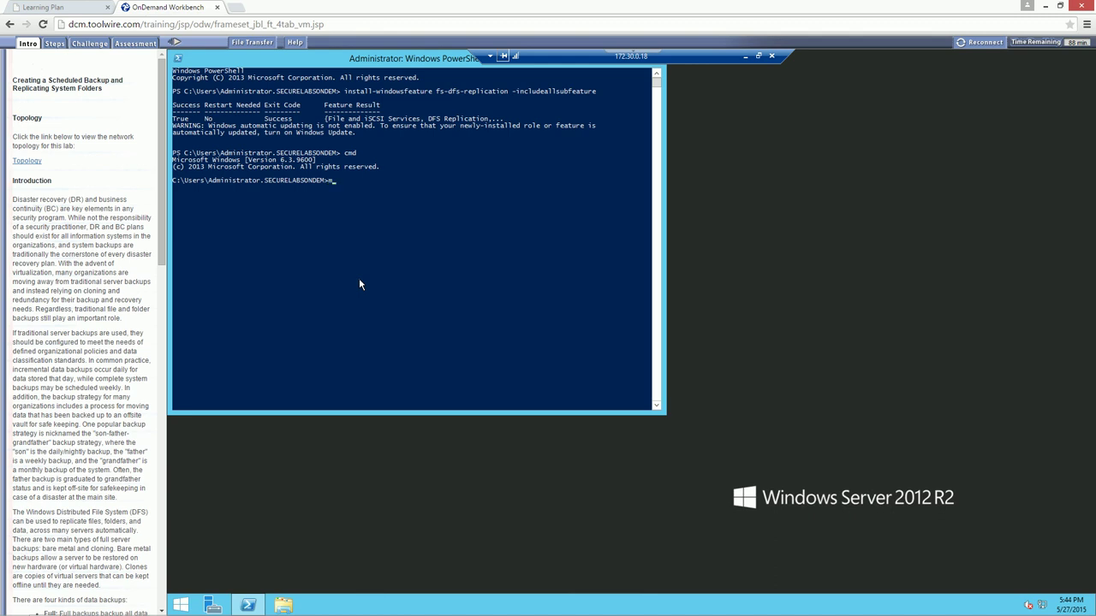
type("mkdir c:\\archive")
key("Return")
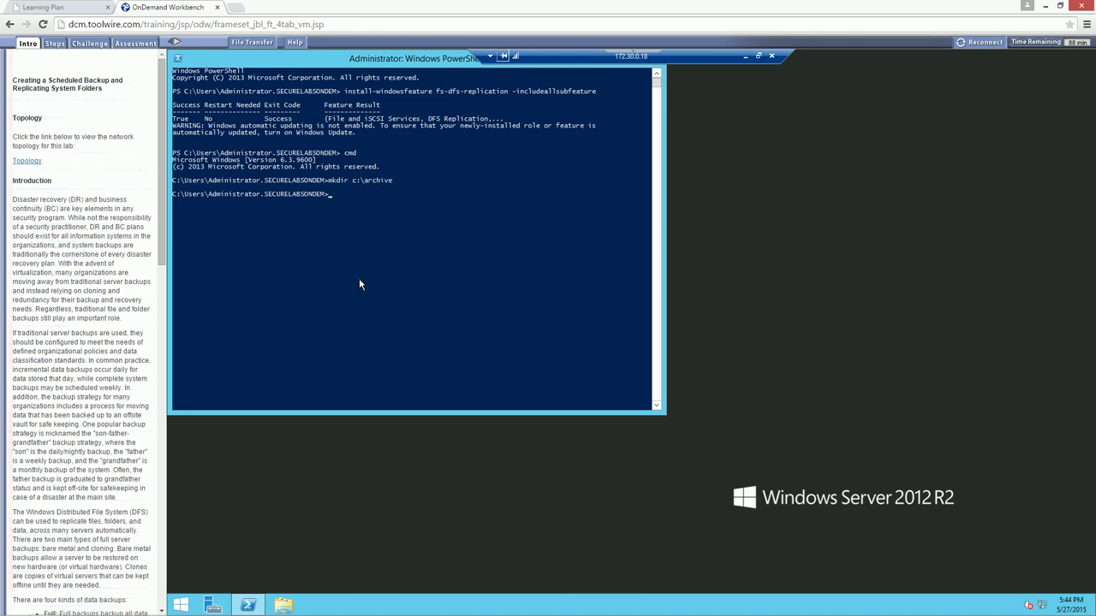
type("net share archive=c:\\archive /grant:admin")
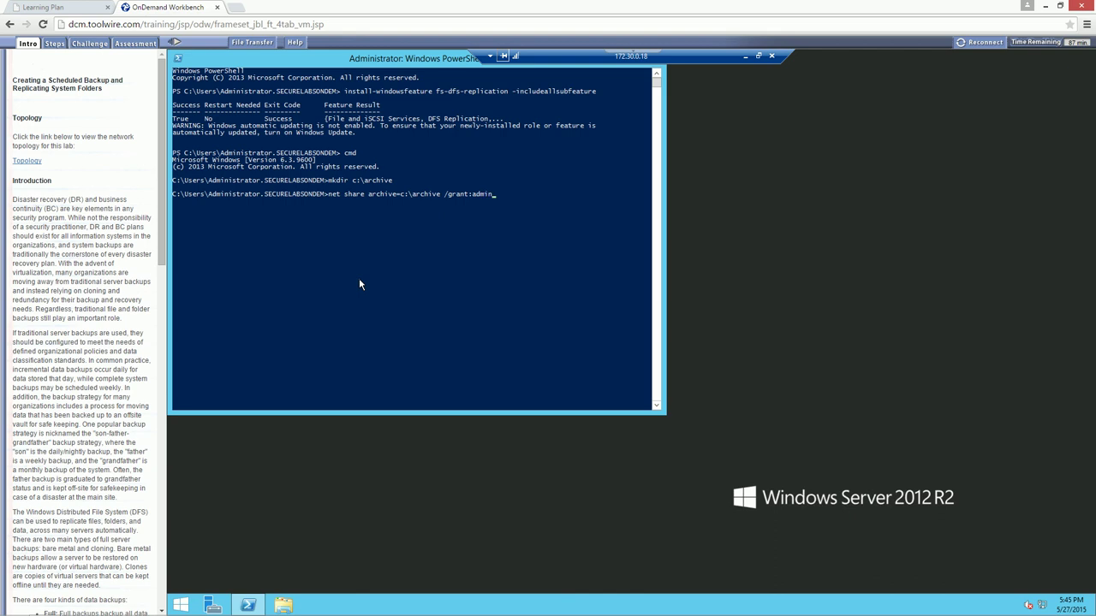
type("istrators,full")
key("Return")
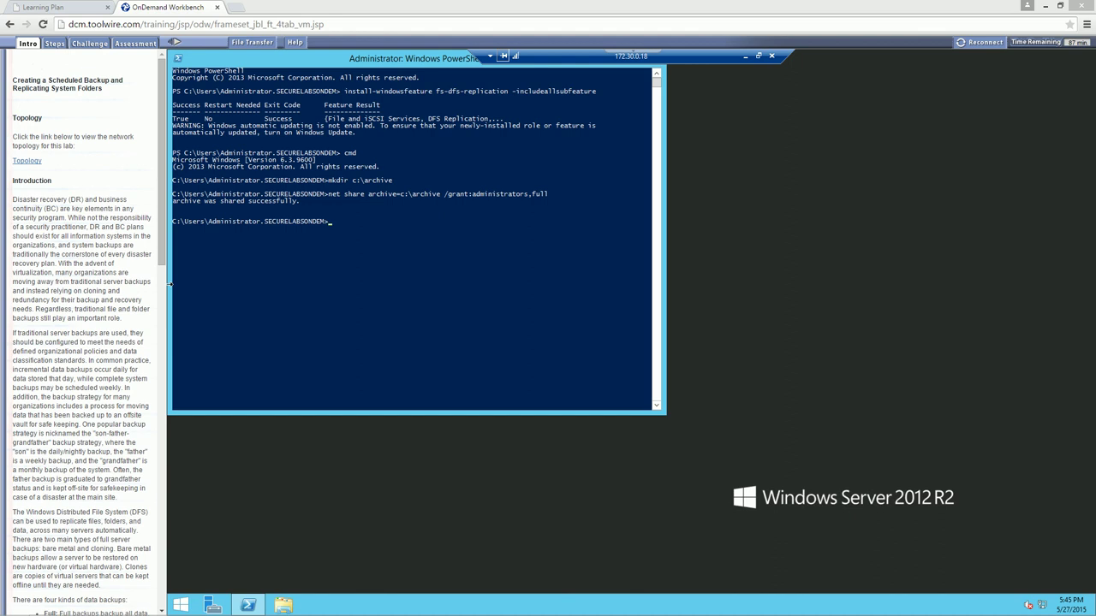
Bring the TargetWindows01 session up full screen and close its PowerShell window
left_click(745, 56)
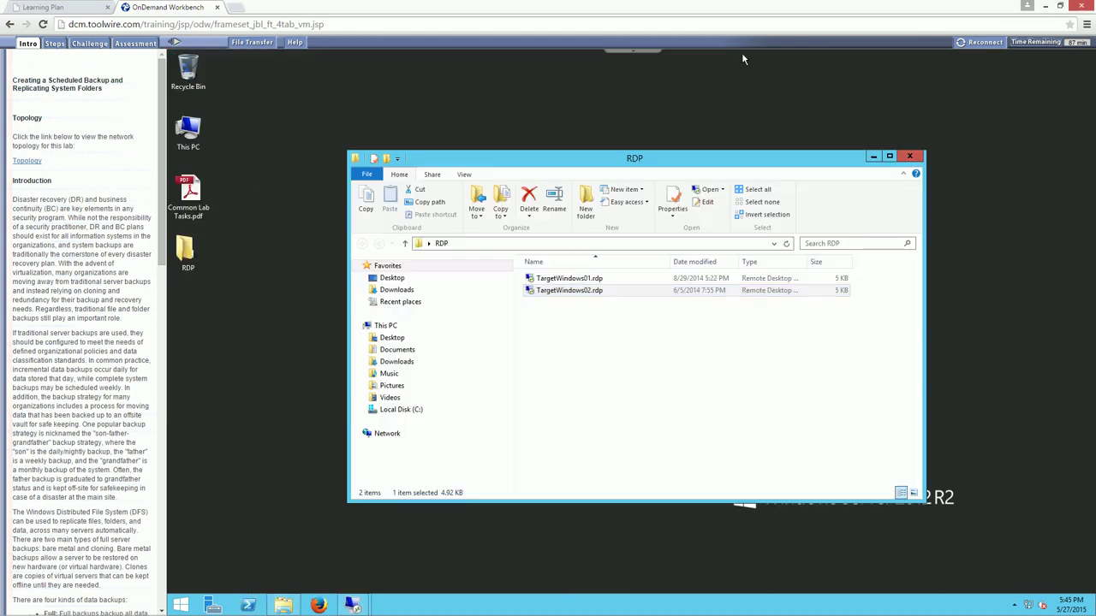
left_click(352, 605)
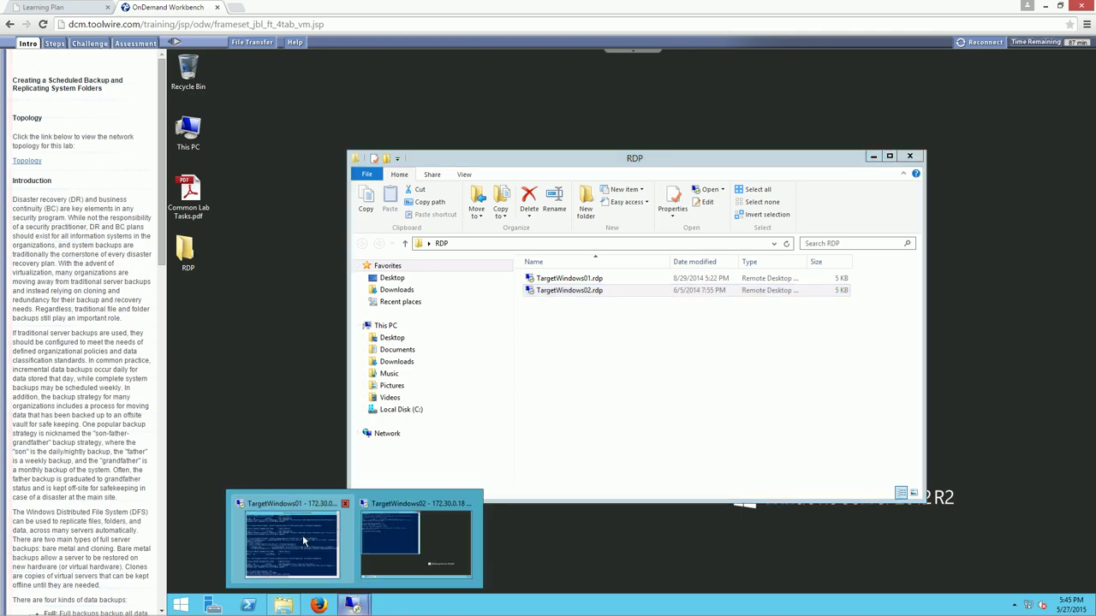
left_click(303, 536)
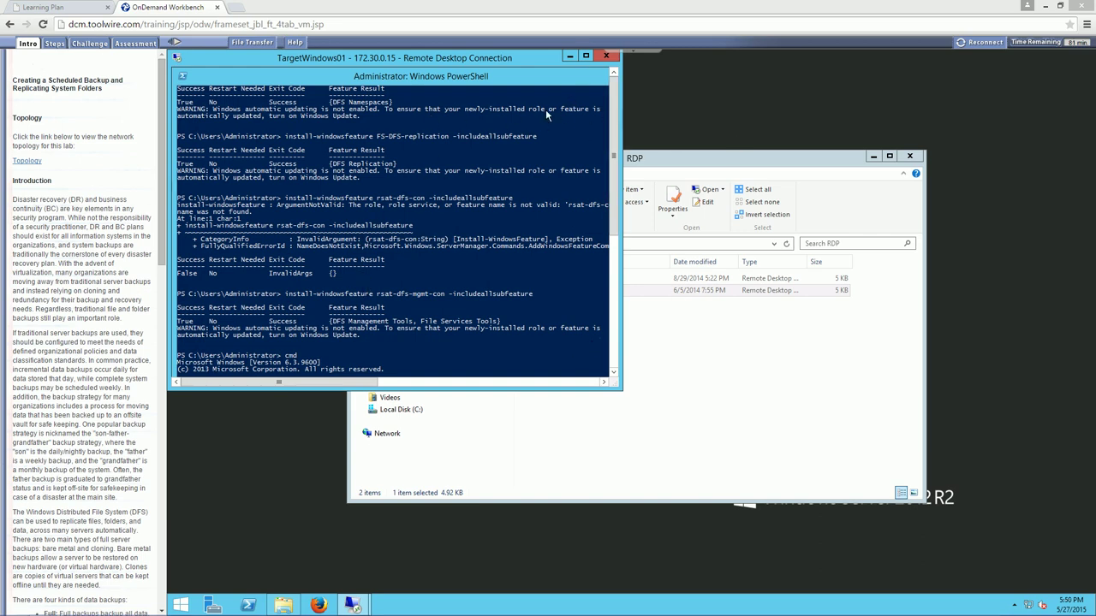
left_click(586, 56)
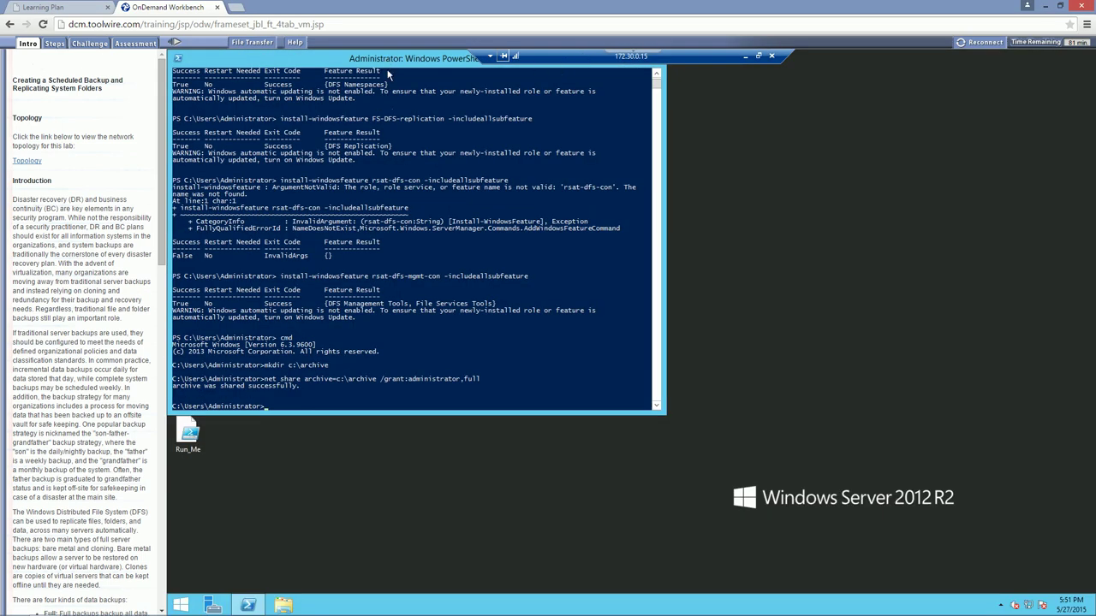
left_click_drag(385, 60, 394, 135)
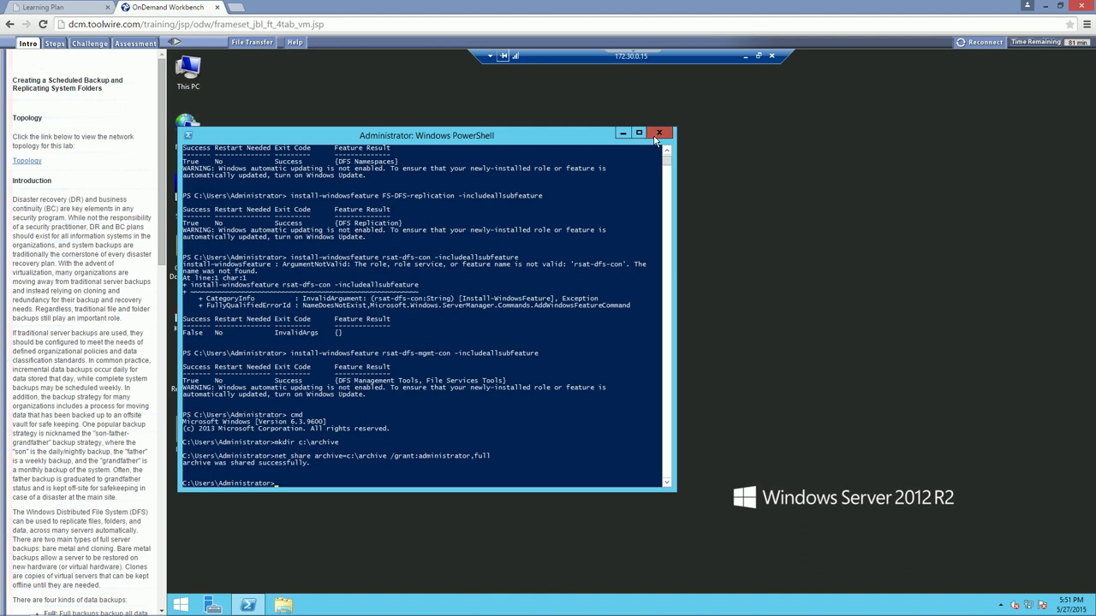
left_click(659, 134)
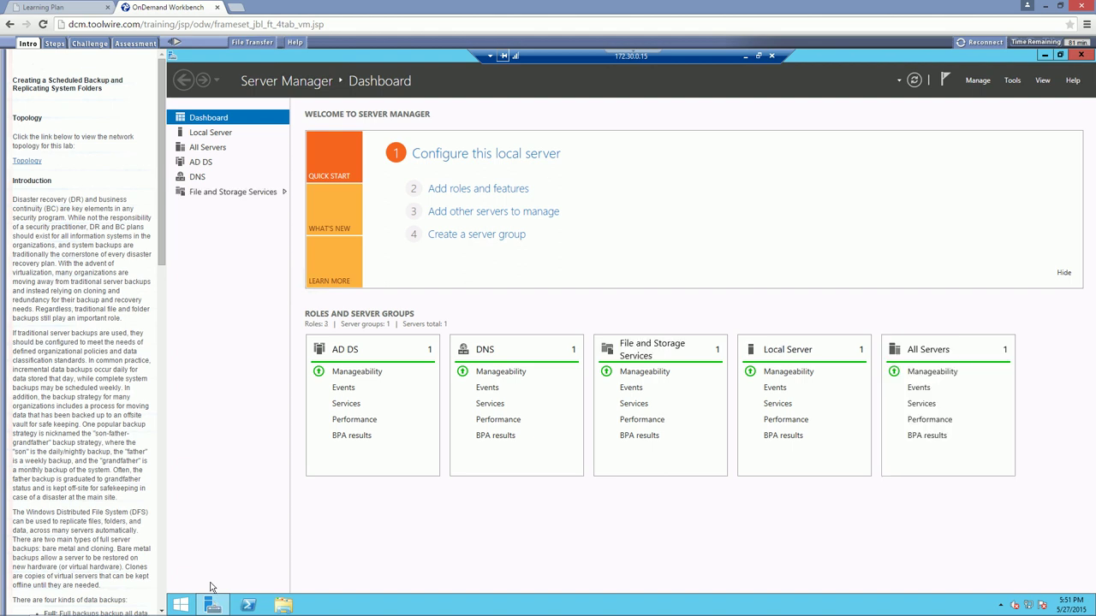
Launch DFS Management from Server Manager's Tools menu and show the empty Namespaces node
left_click(1012, 80)
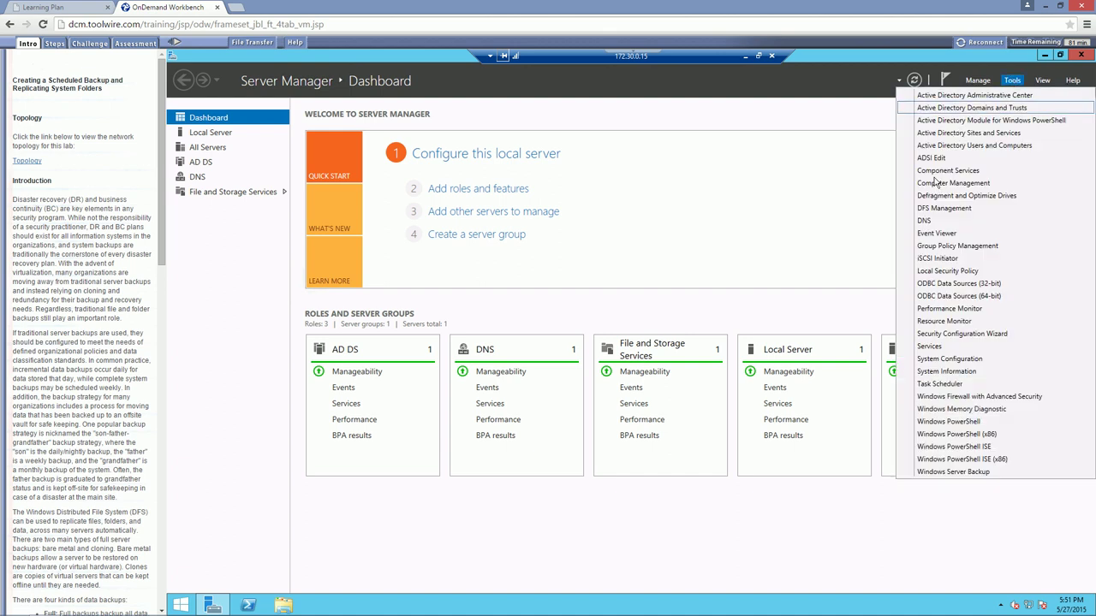
left_click(939, 209)
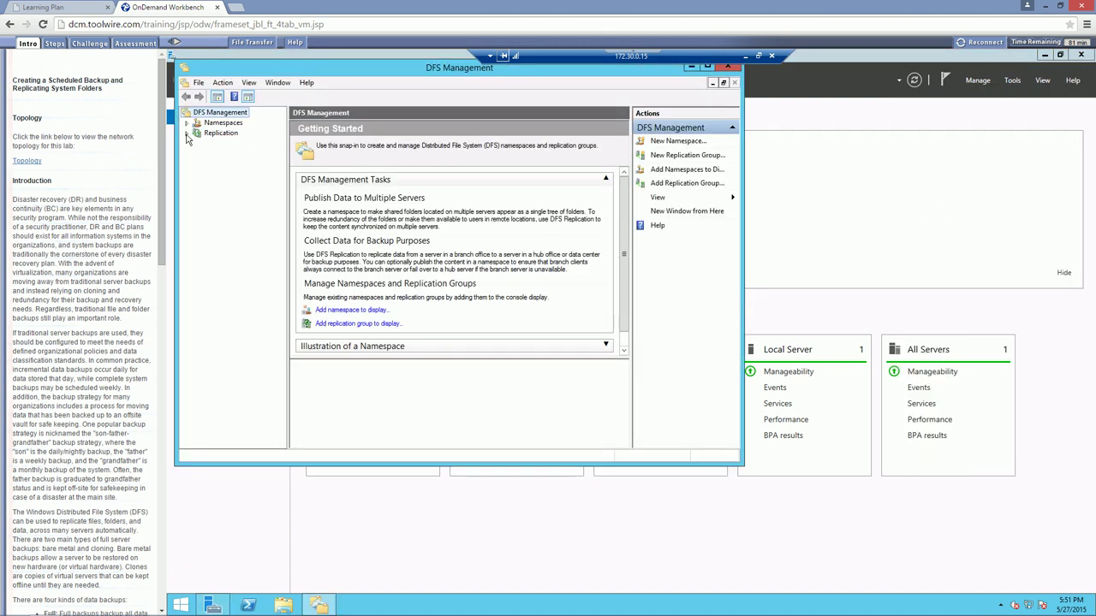
left_click(221, 124)
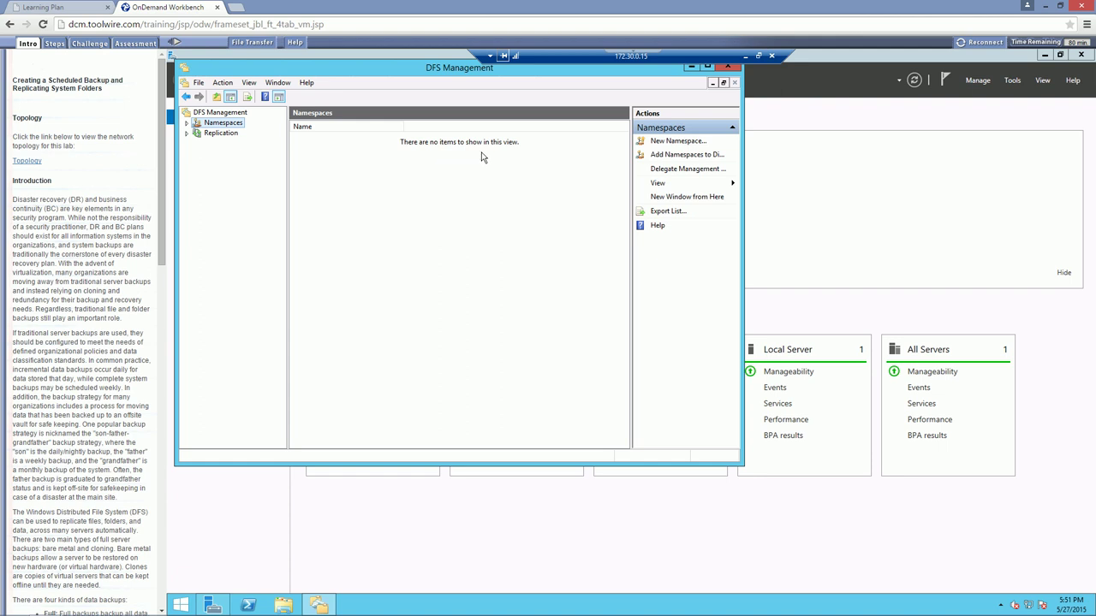
Begin a New Namespace with the verified server tarwin2012dc as its host
left_click(669, 144)
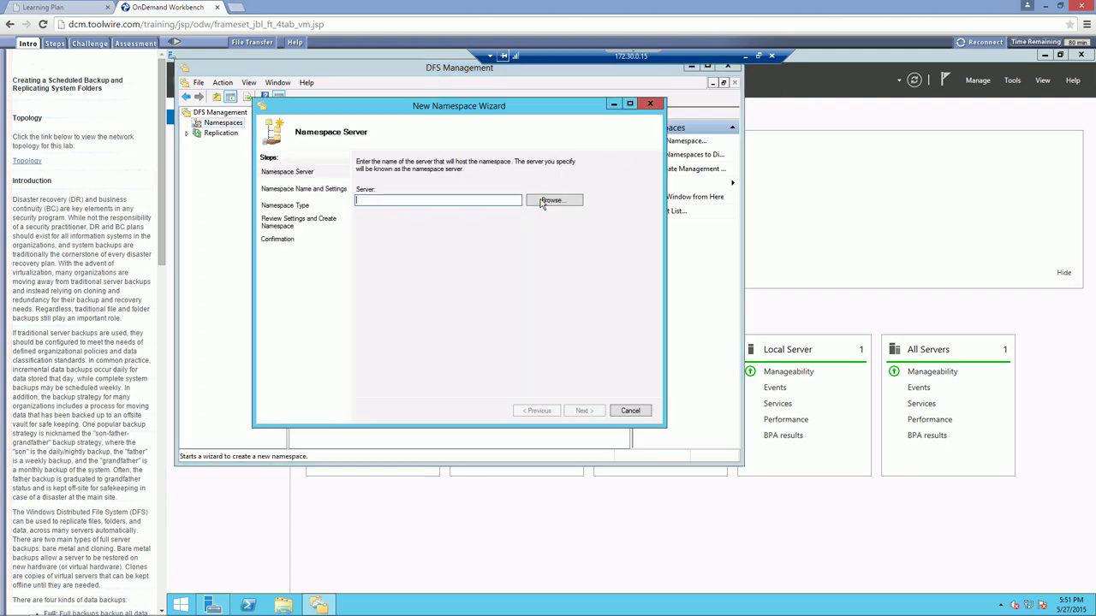
left_click(541, 203)
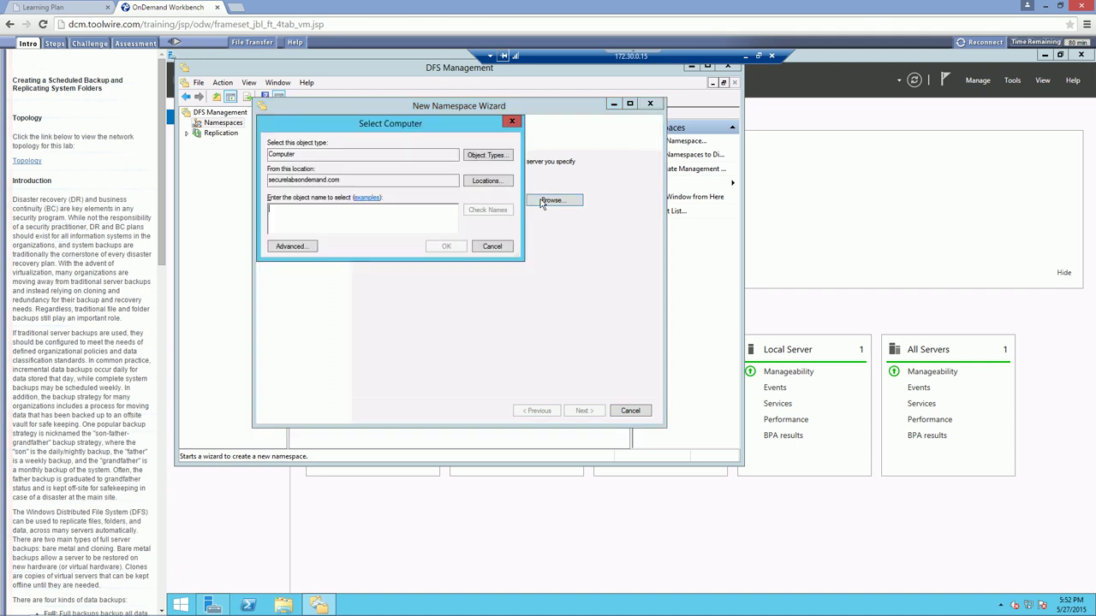
type("tar")
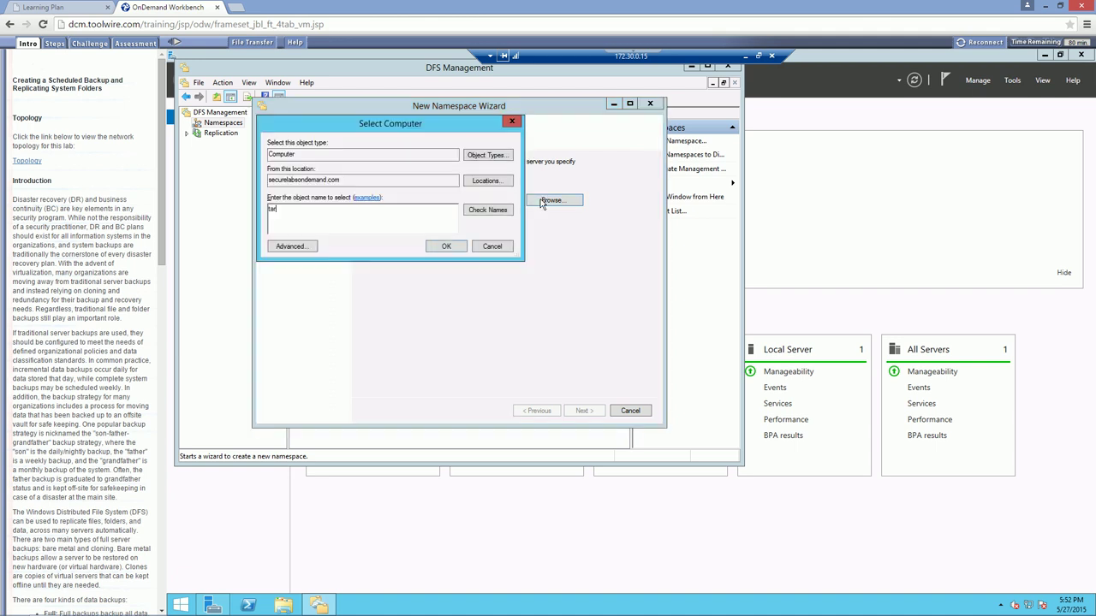
type("win2012dc")
left_click(478, 209)
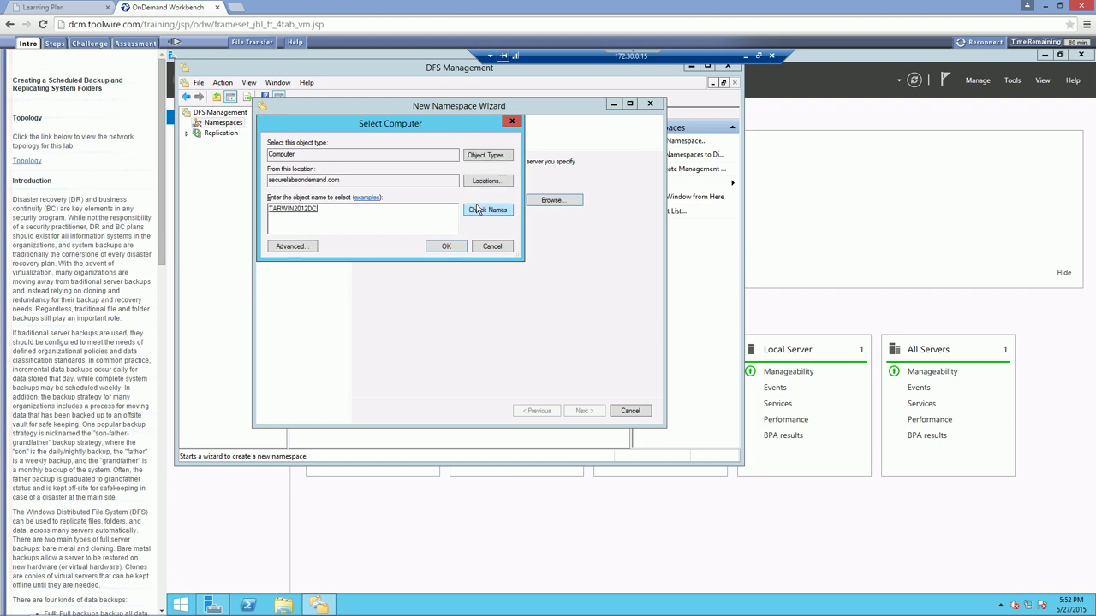
left_click(446, 246)
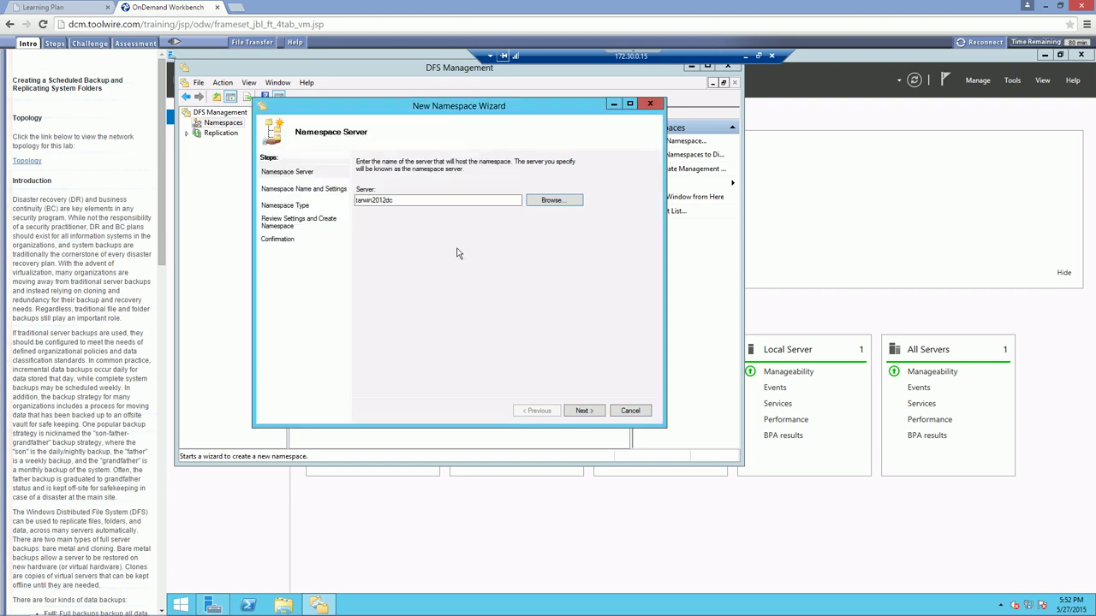
left_click(590, 410)
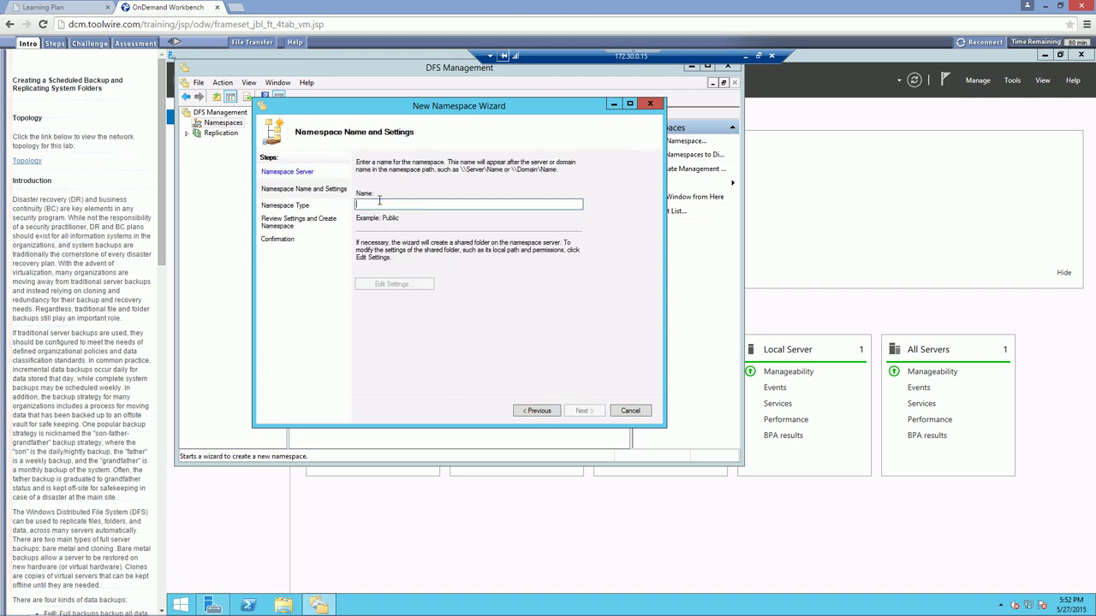
Name the namespace Backups and review, unchanged, its C:\DFSRoots\Backups local path
type("Back")
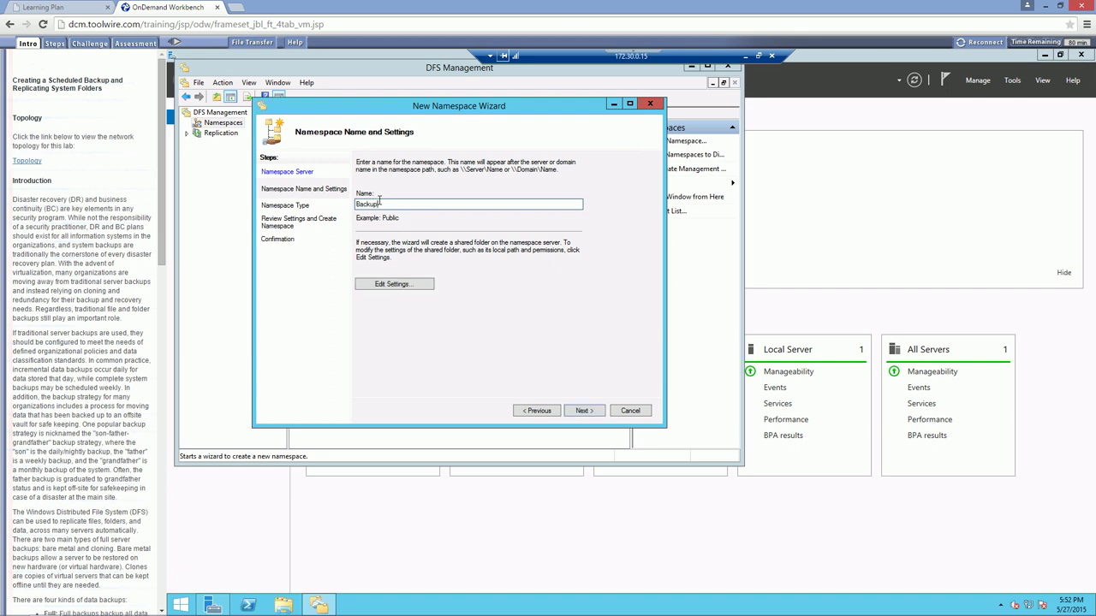
type("ups")
left_click(392, 285)
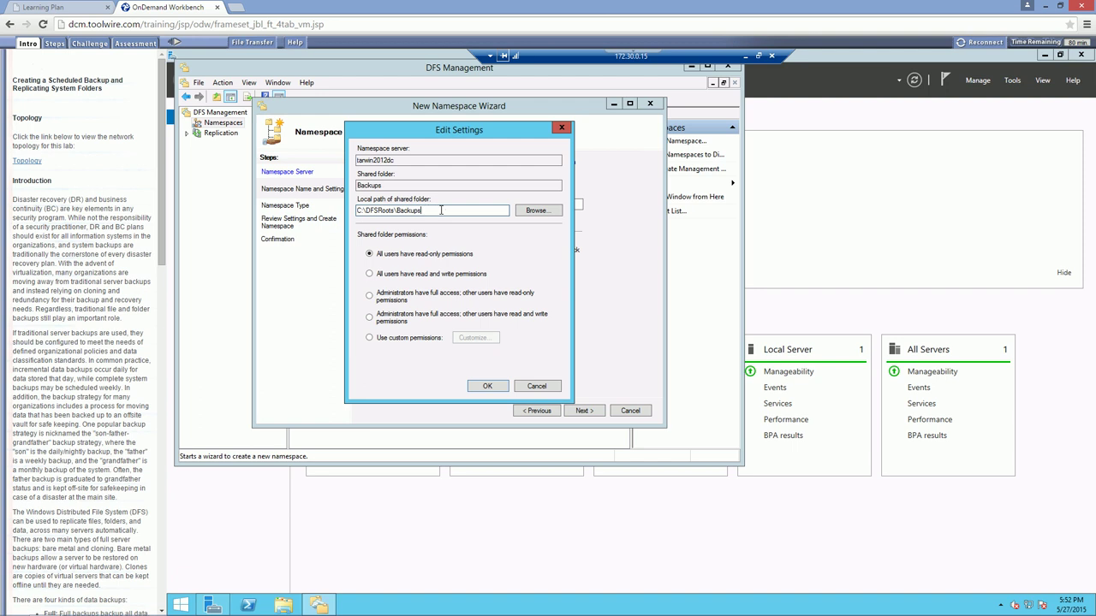
left_click_drag(441, 211, 354, 211)
double_click(388, 210)
left_click(387, 211)
left_click_drag(423, 211, 366, 211)
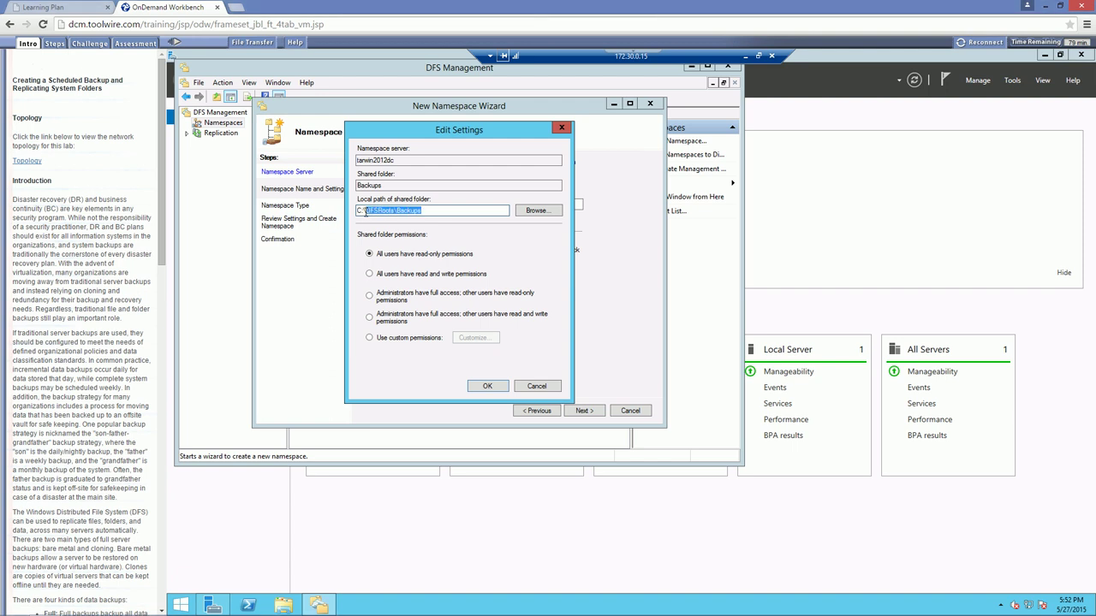
left_click(413, 213)
left_click_drag(422, 210, 358, 214)
left_click(536, 386)
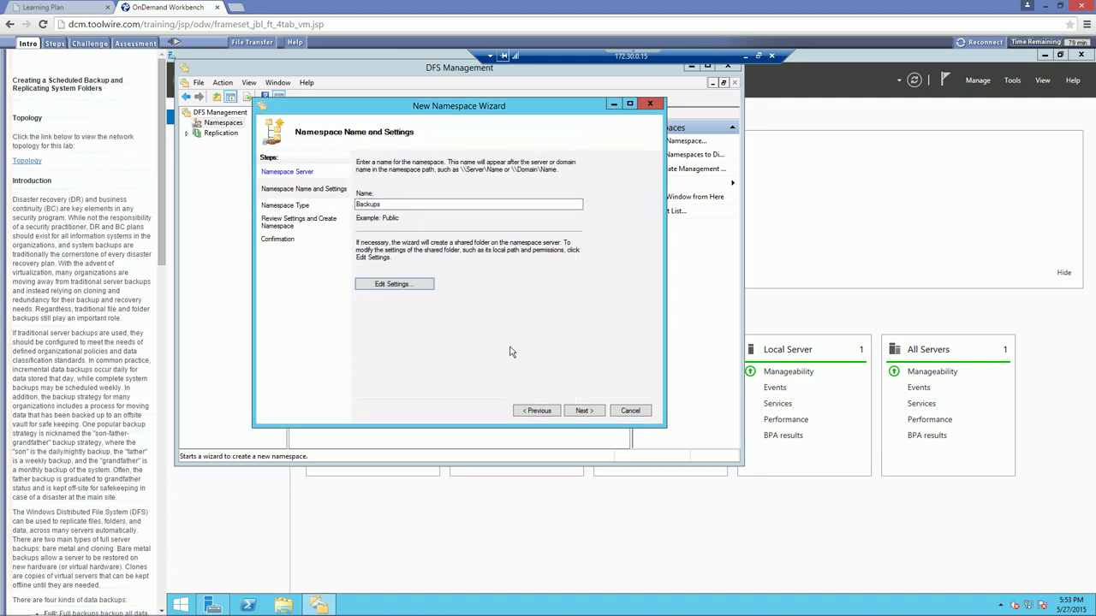
Keep domain-based, Windows Server 2008 mode, previewed as \\securelabsondemand.com\Backups
left_click(581, 411)
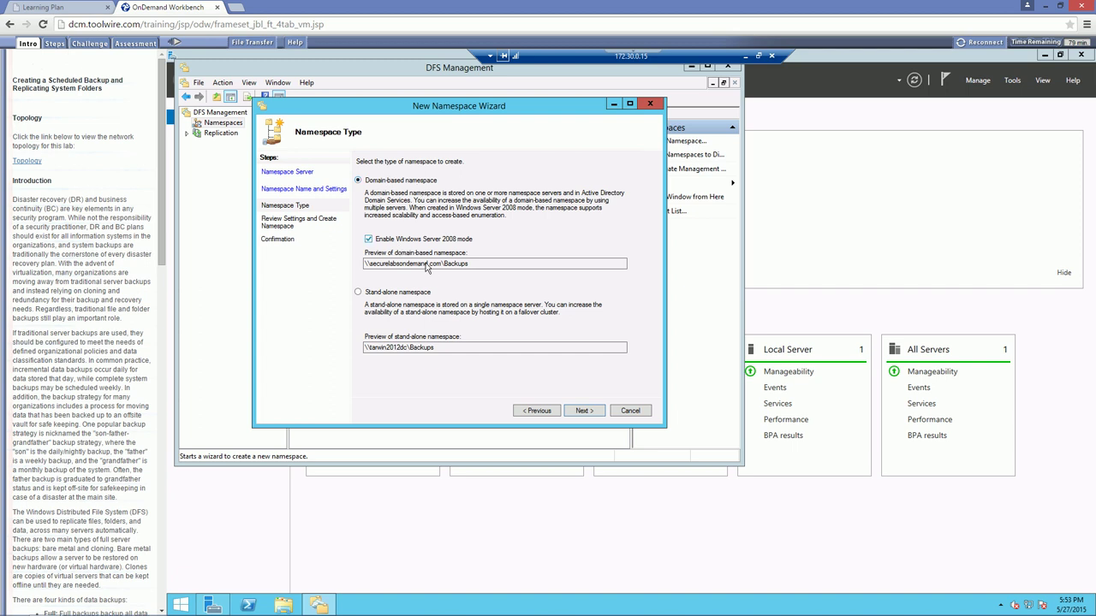
left_click_drag(443, 266, 491, 268)
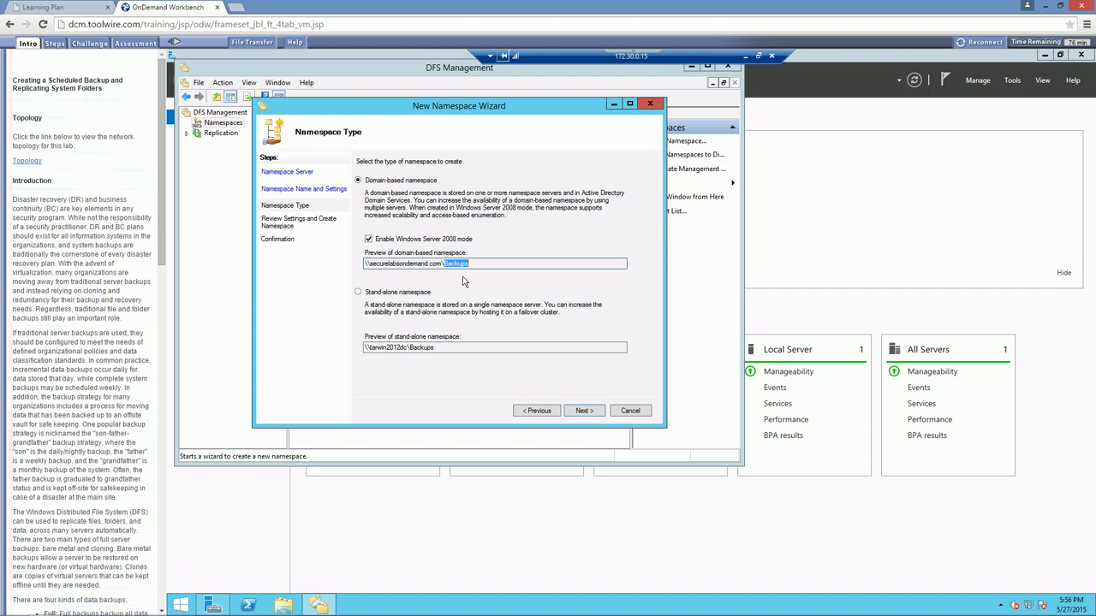
Review the summary, create the Backups namespace, and close the wizard after it reports Success
left_click(584, 410)
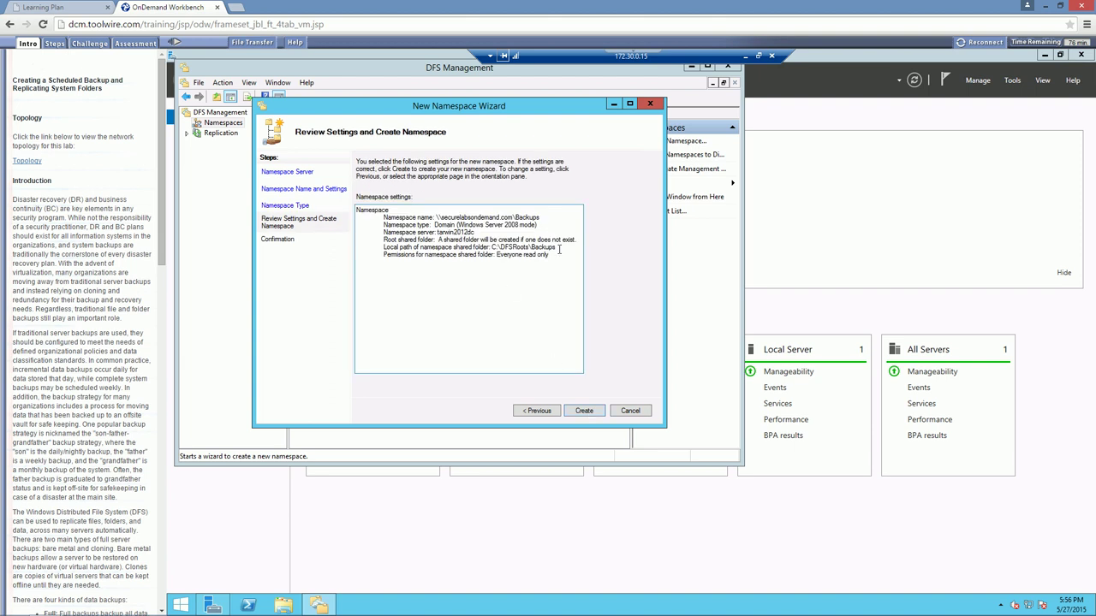
left_click_drag(559, 247, 492, 248)
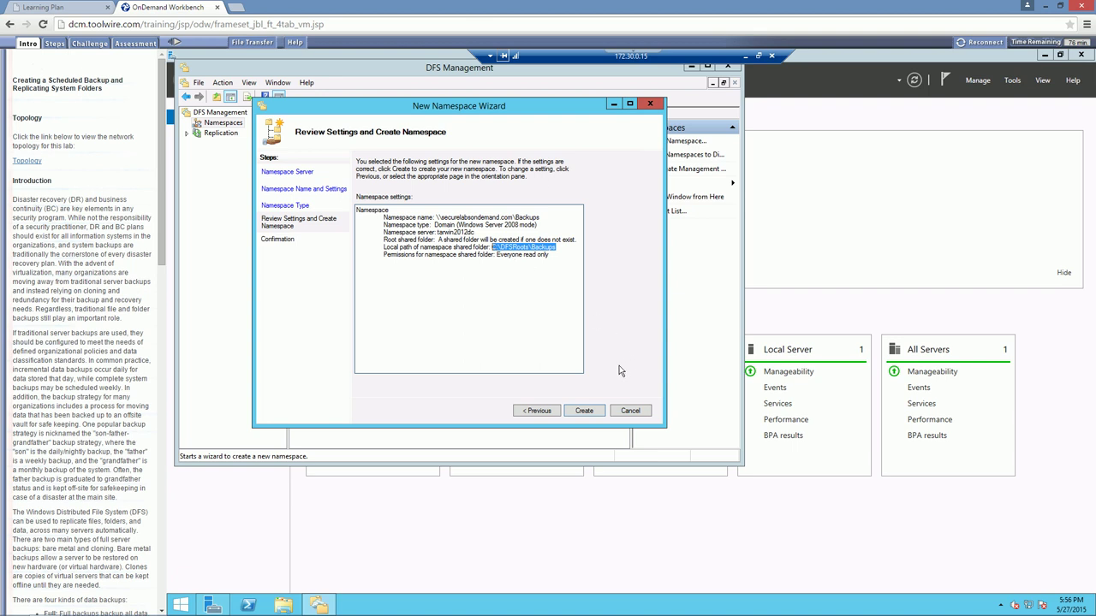
left_click(585, 410)
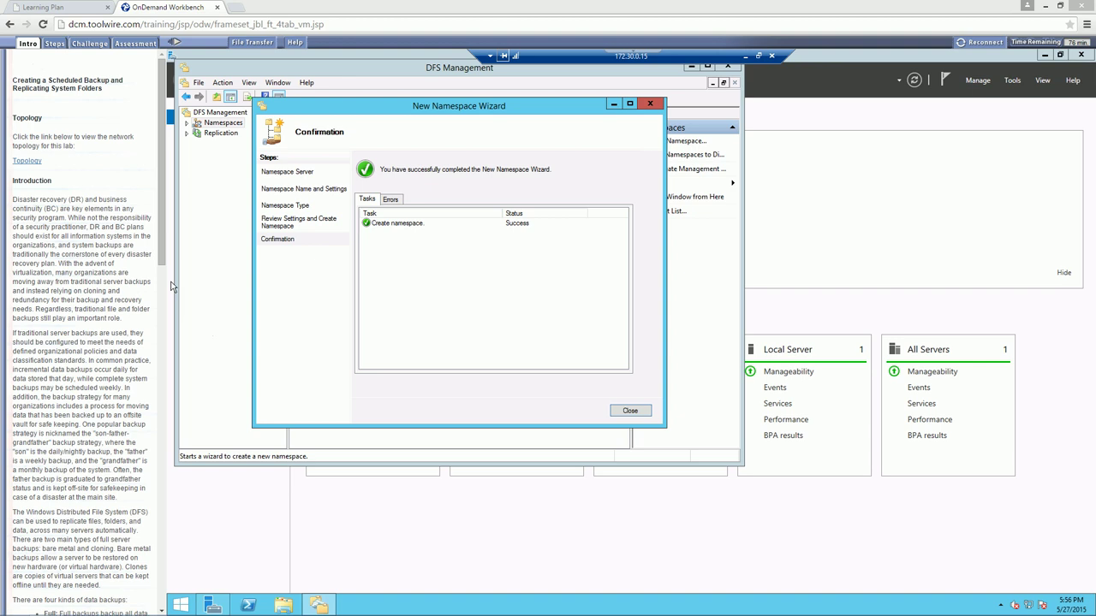
left_click(399, 229)
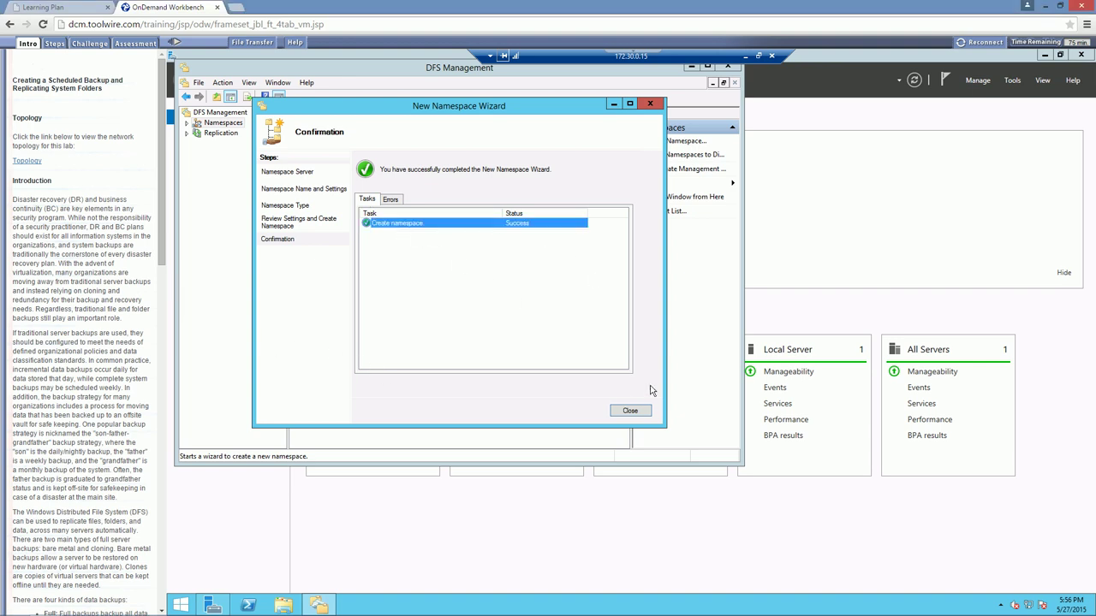
left_click(629, 410)
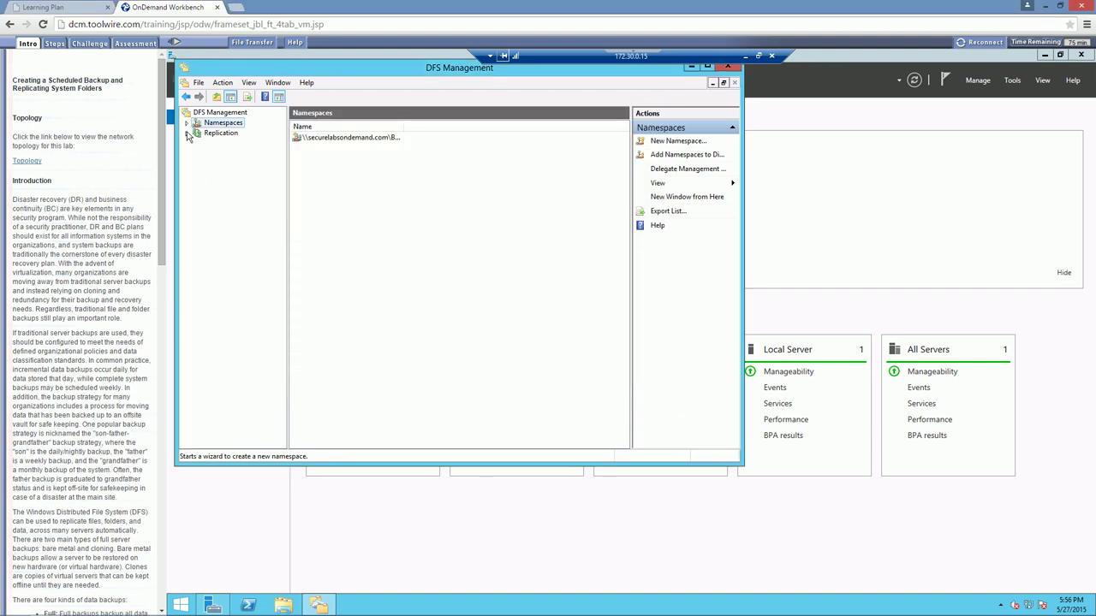
Open the Backups namespace, check TARWIN2012DC under Namespace Servers, and return to the Namespace tab
left_click(186, 124)
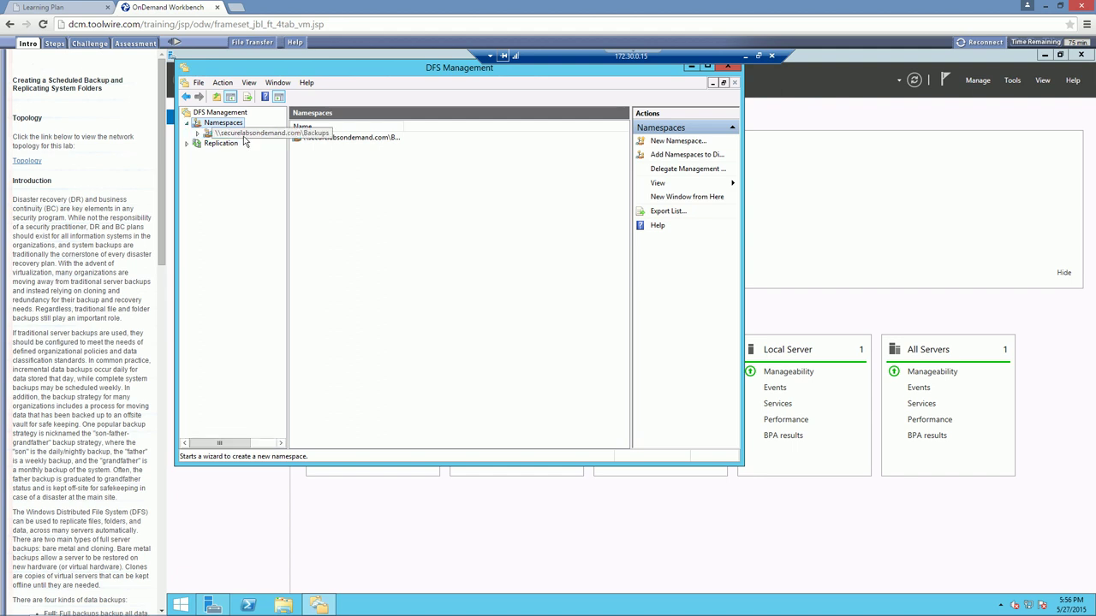
left_click(243, 134)
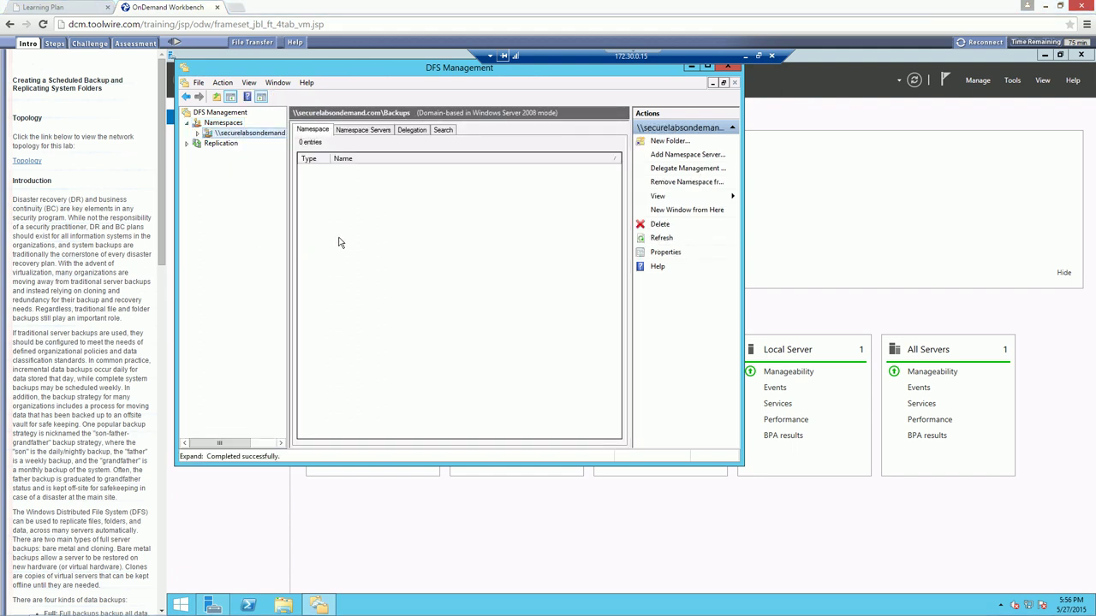
left_click(356, 131)
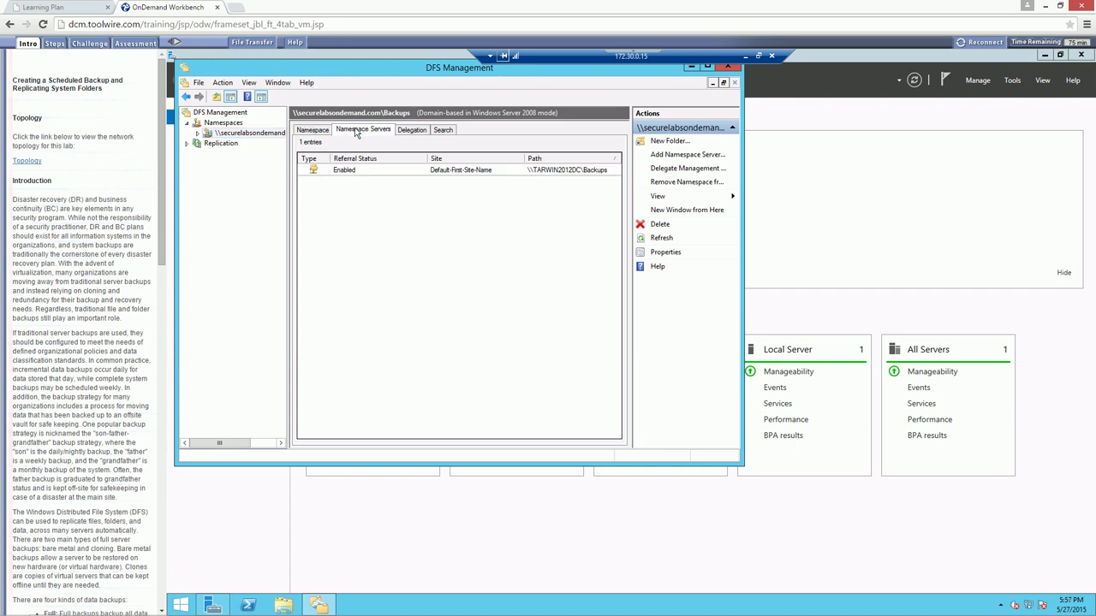
left_click(541, 172)
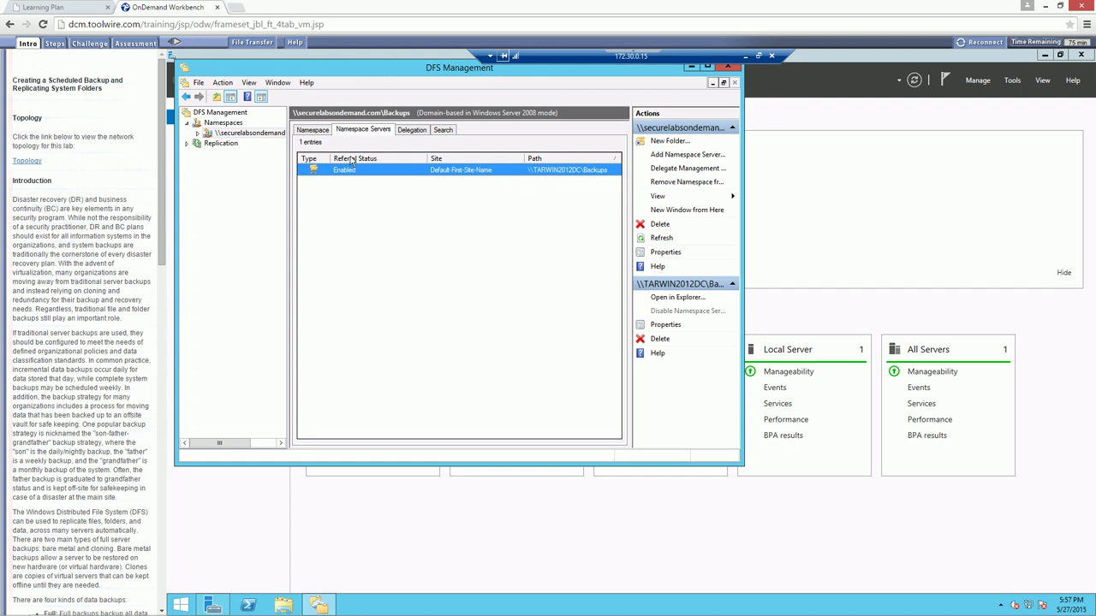
left_click(318, 130)
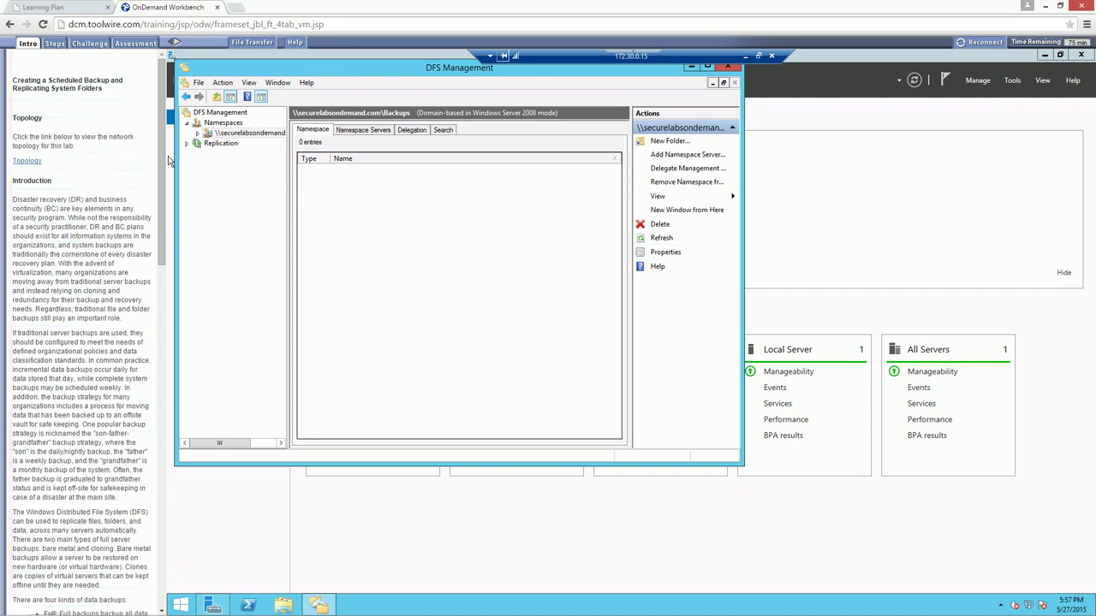
Create a new folder in the Backups namespace named archive
right_click(241, 134)
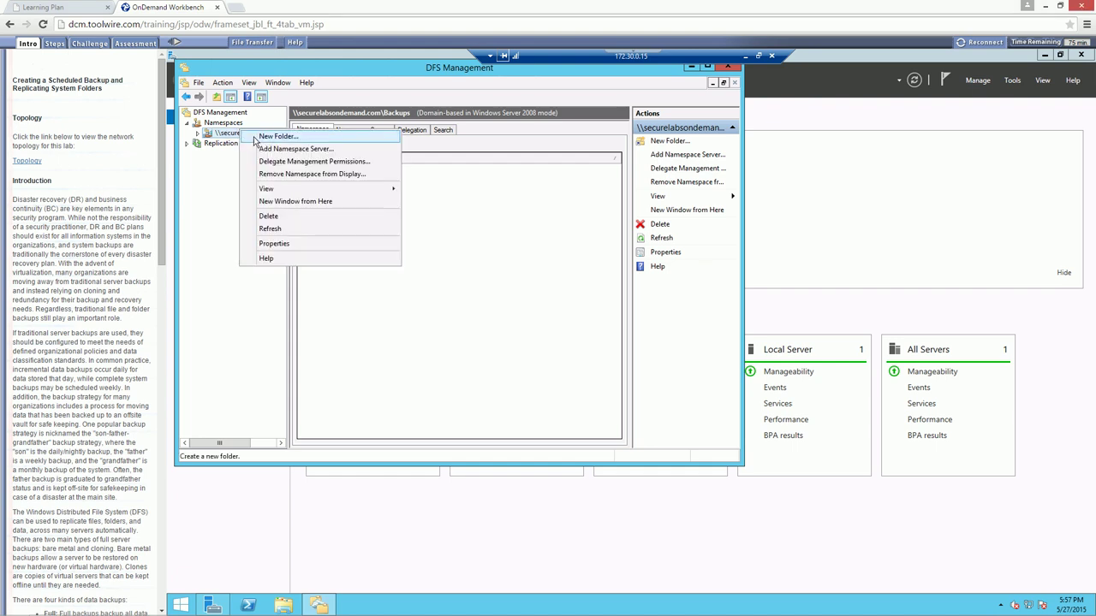
left_click(276, 136)
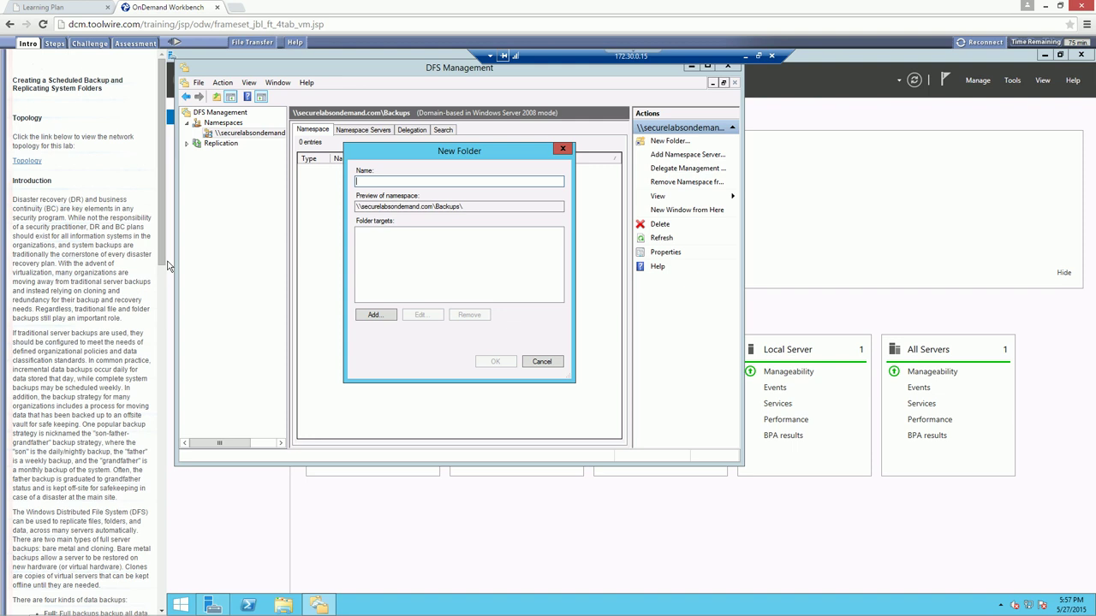
type("\\\\172")
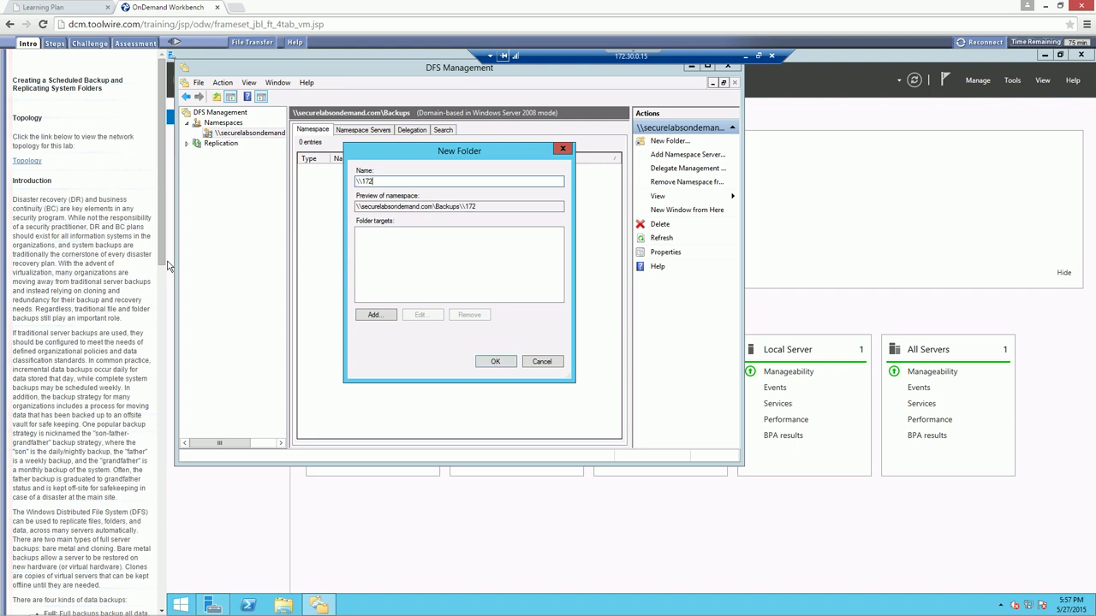
type(".30.0.15\\archive")
left_click(370, 315)
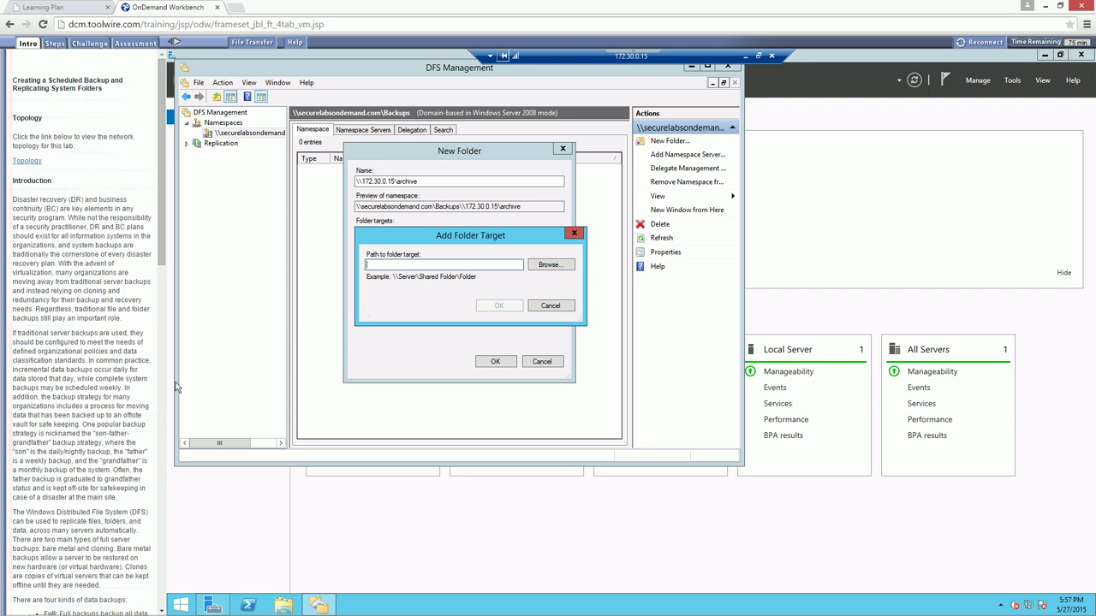
left_click_drag(462, 235, 443, 235)
left_click(532, 305)
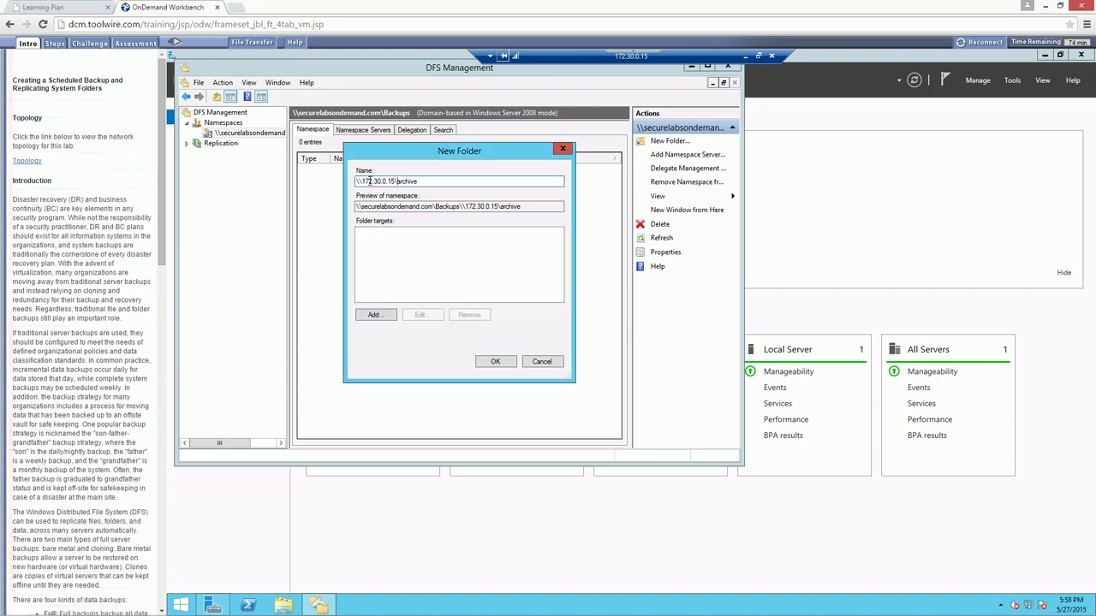
left_click_drag(398, 182, 290, 182)
key("Delete")
Add \\172.30.0.15\archive as the folder's first target
left_click(370, 317)
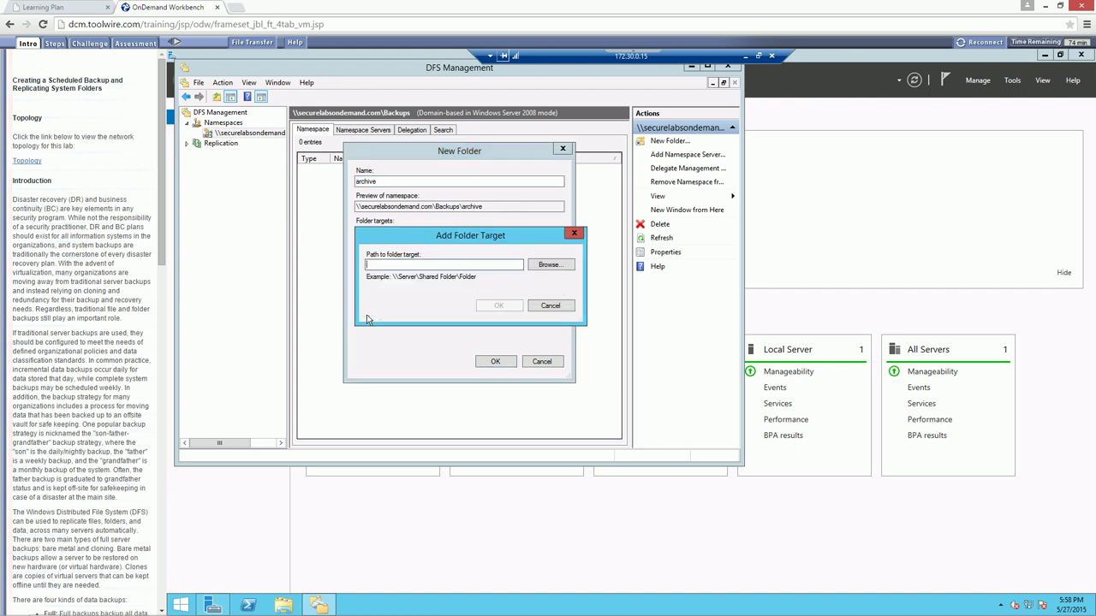
left_click(549, 265)
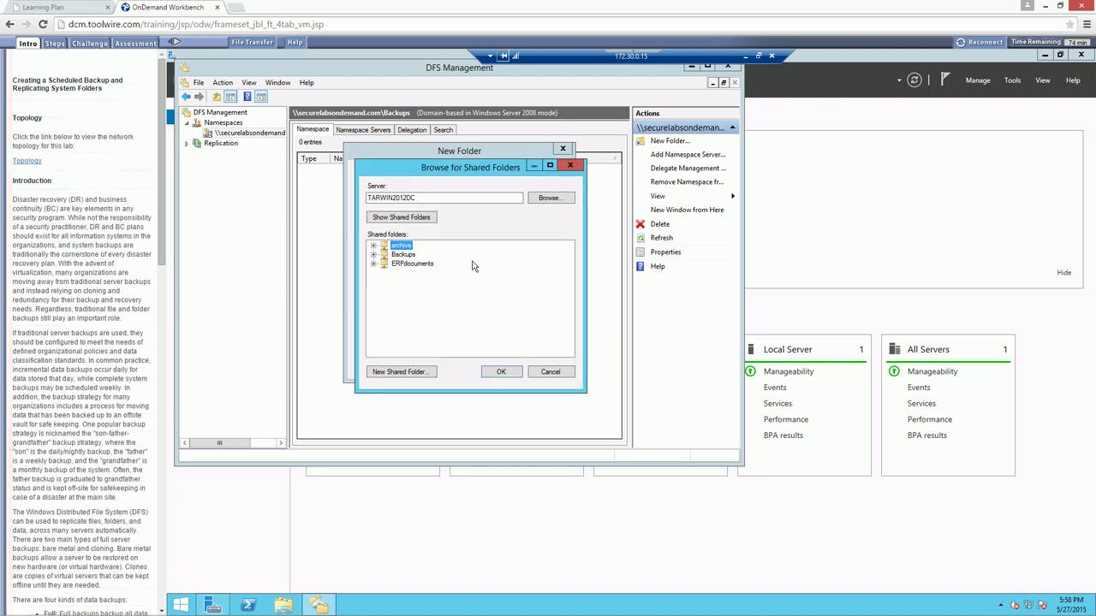
left_click(550, 372)
left_click(369, 263)
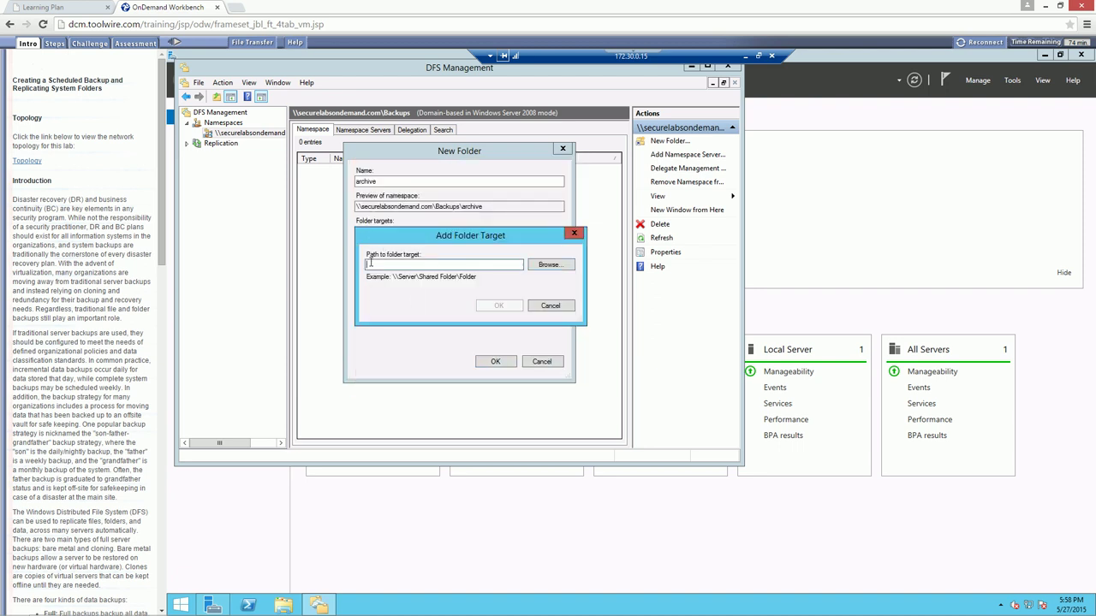
type("\\\\172.30.0.15\\archive")
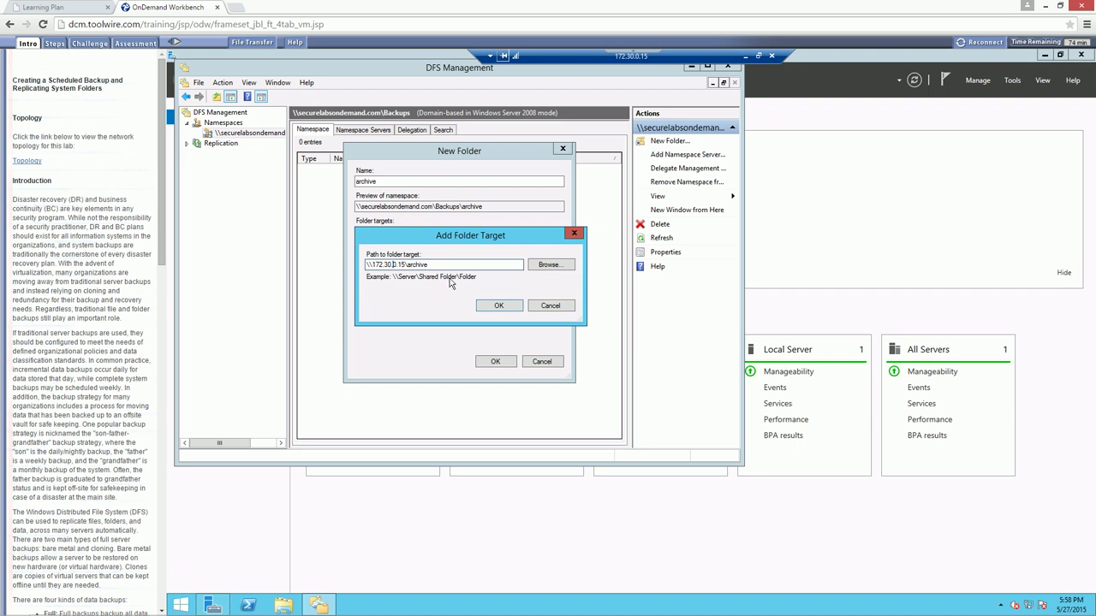
left_click(485, 306)
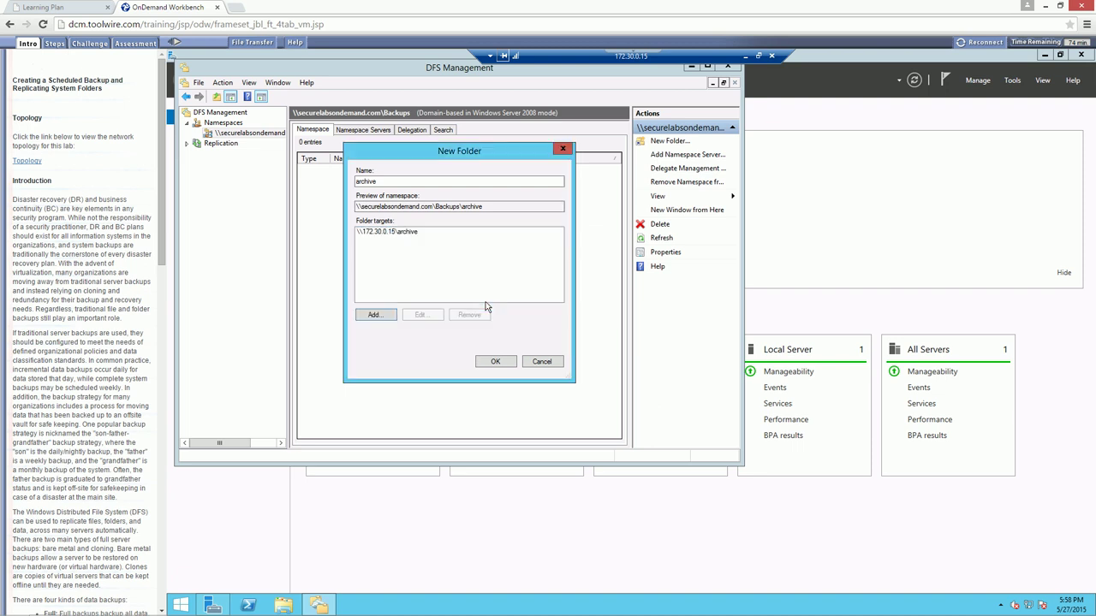
Add \\172.30.0.18\archive as a second target and create the archive folder
left_click(375, 315)
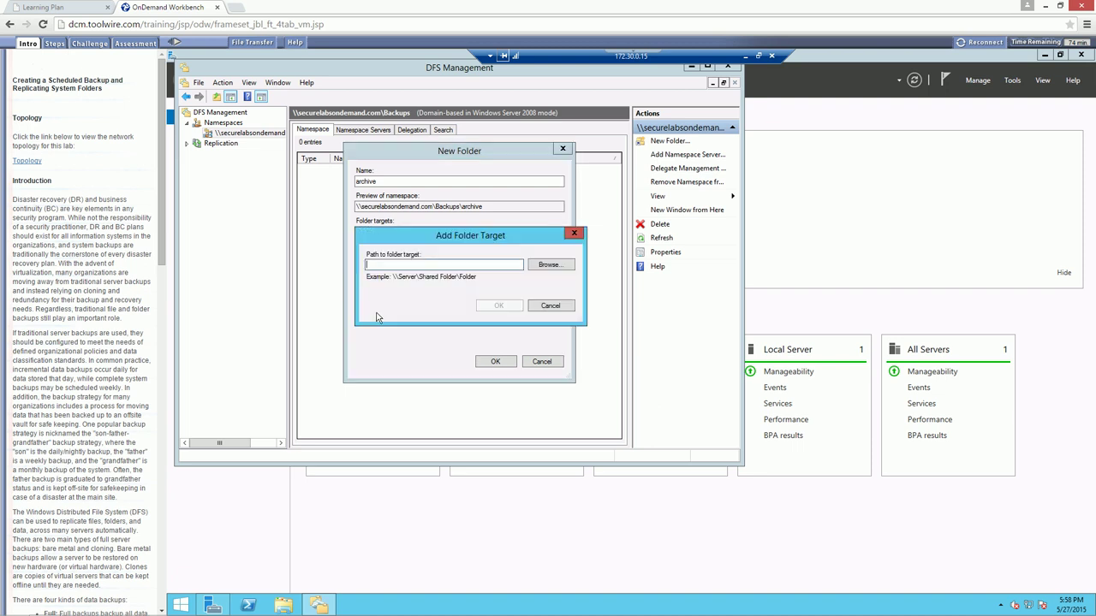
type("\\172.30.0.18\\a")
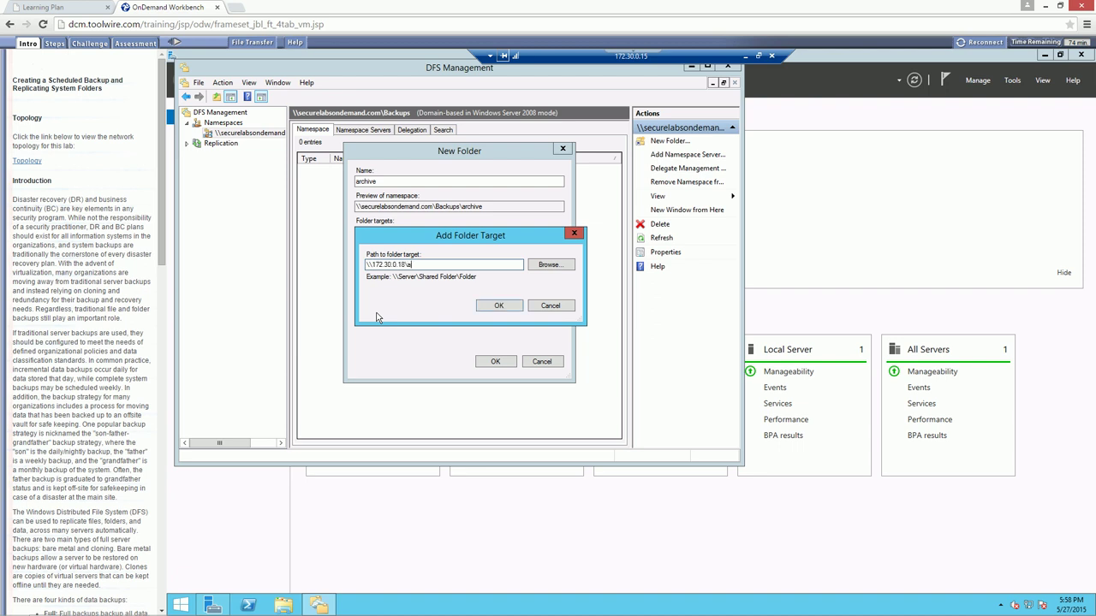
type("rchive")
left_click(494, 303)
left_click(382, 232)
left_click(380, 240)
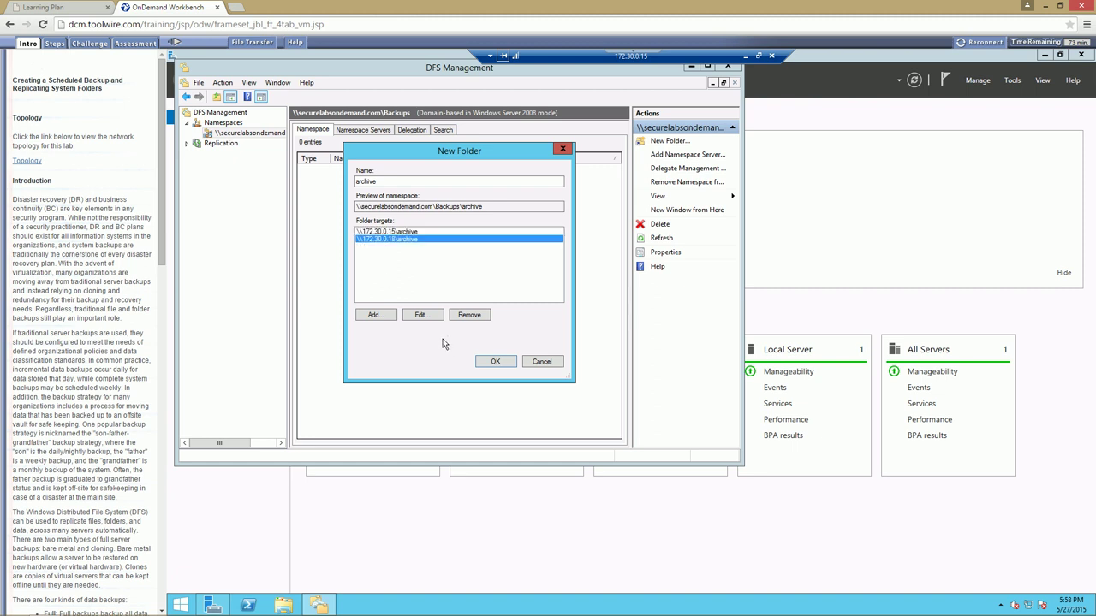
left_click(495, 363)
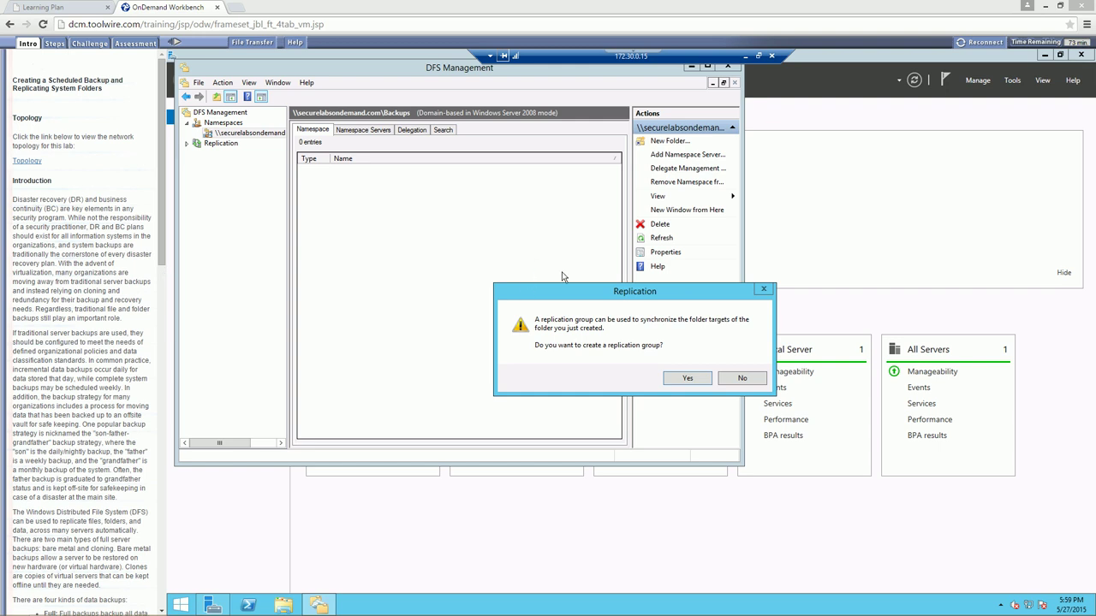
Create a replication group for archive with the suggested names, checking both targets' eligibility
left_click(689, 378)
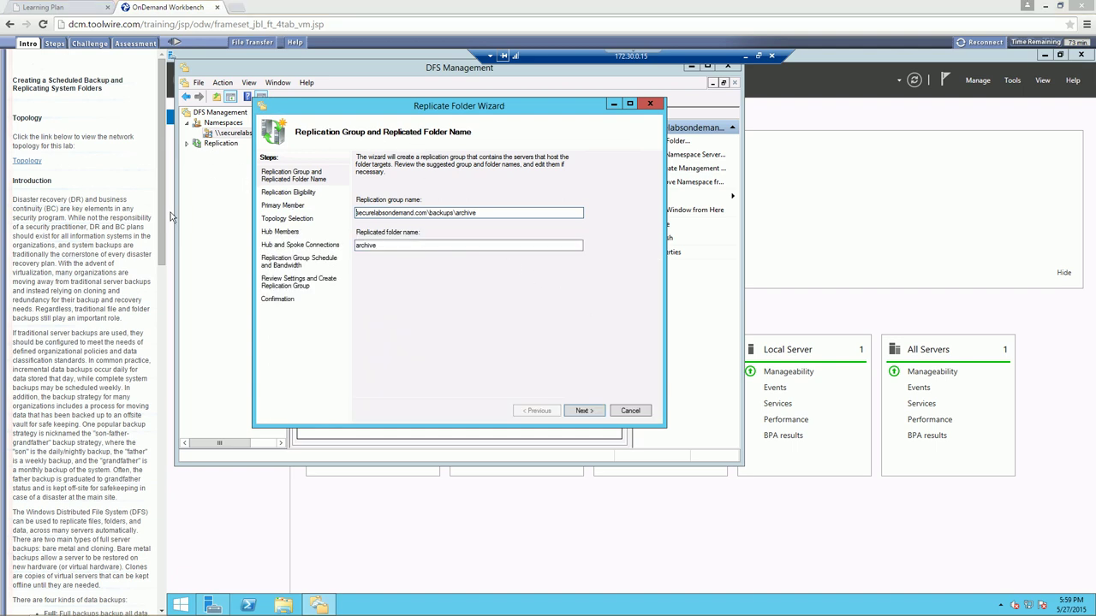
left_click(579, 411)
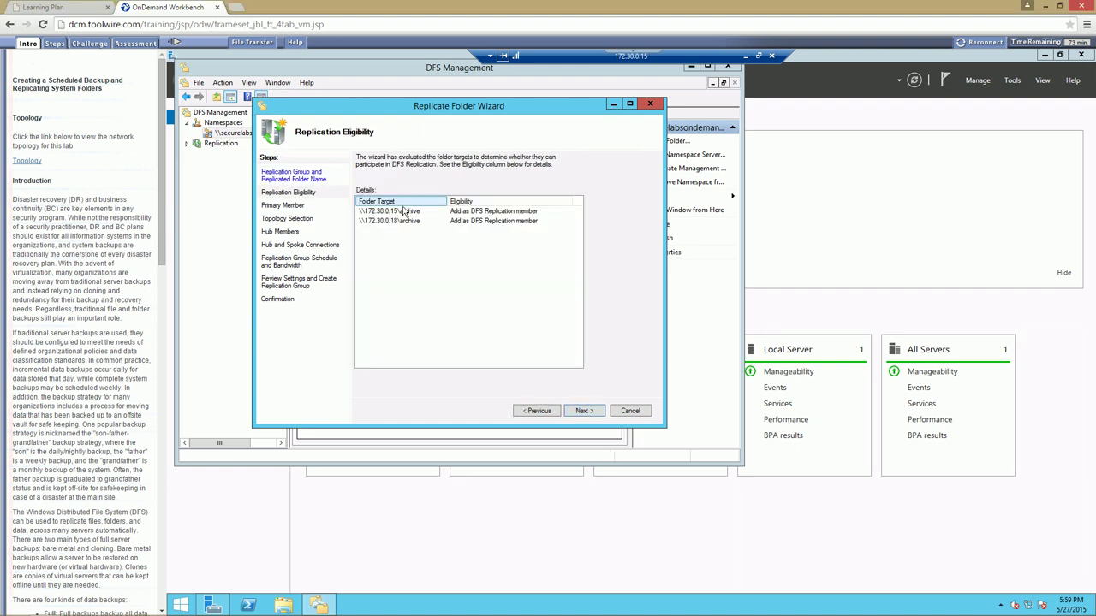
left_click(403, 211)
left_click(399, 223)
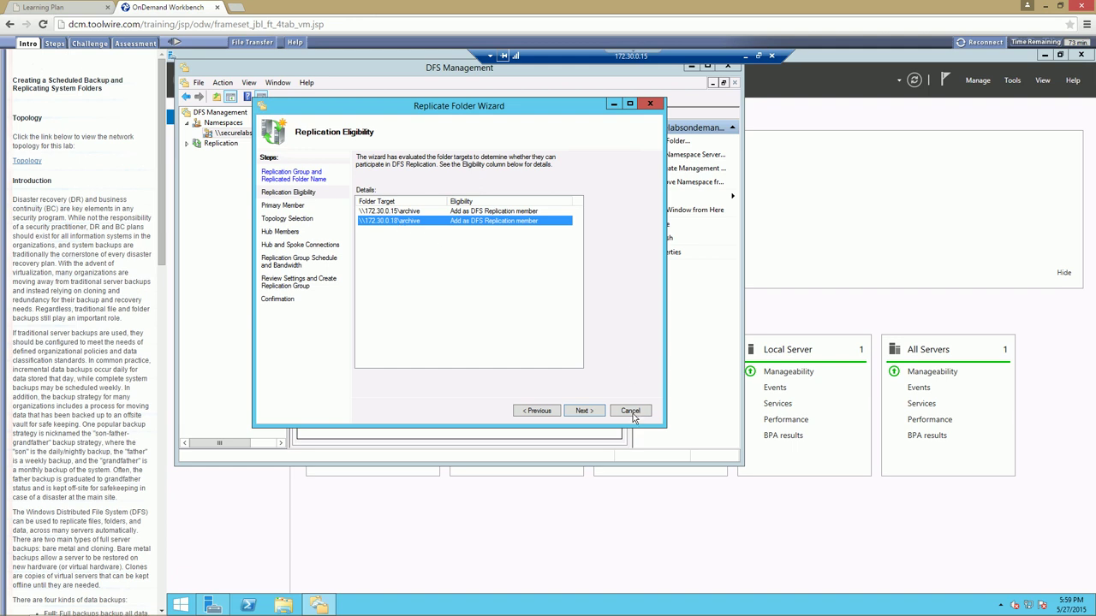
left_click(583, 411)
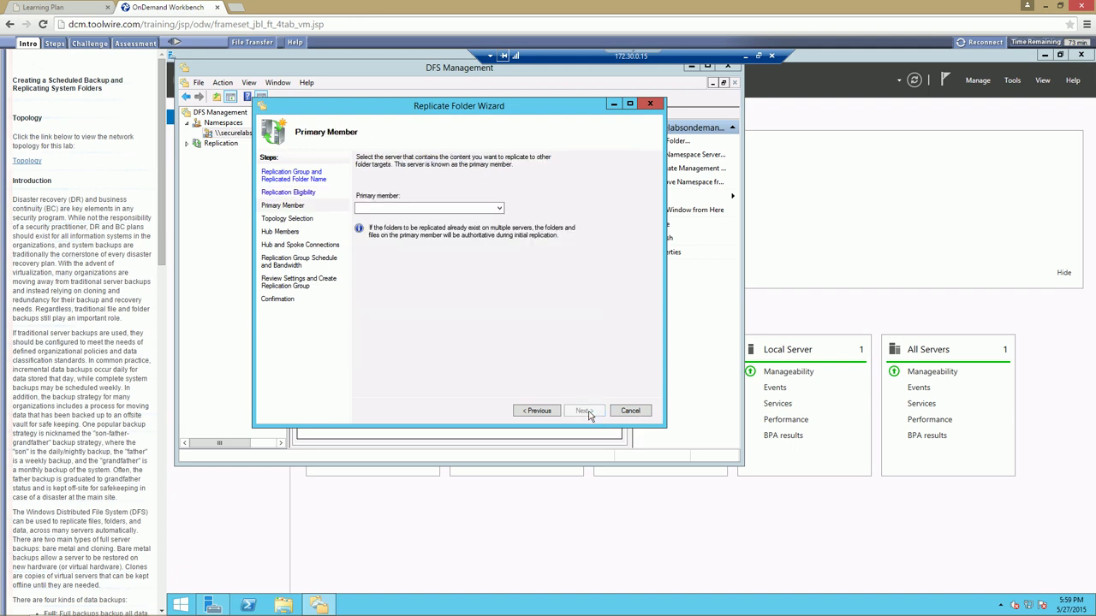
Make TARWIN2012DC the primary member and accept the full mesh topology
left_click(500, 209)
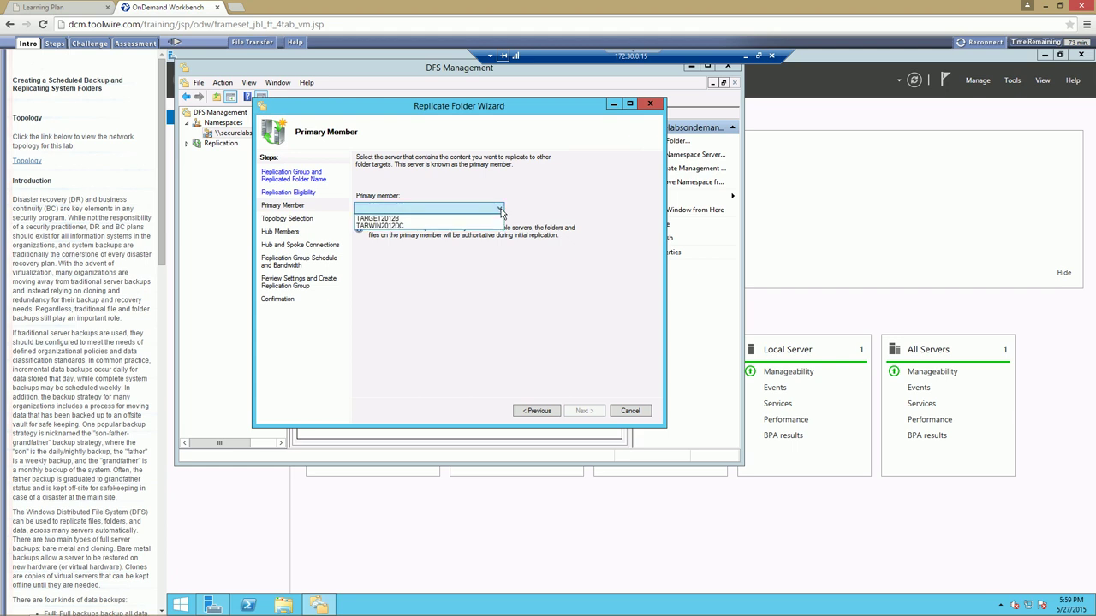
left_click(389, 227)
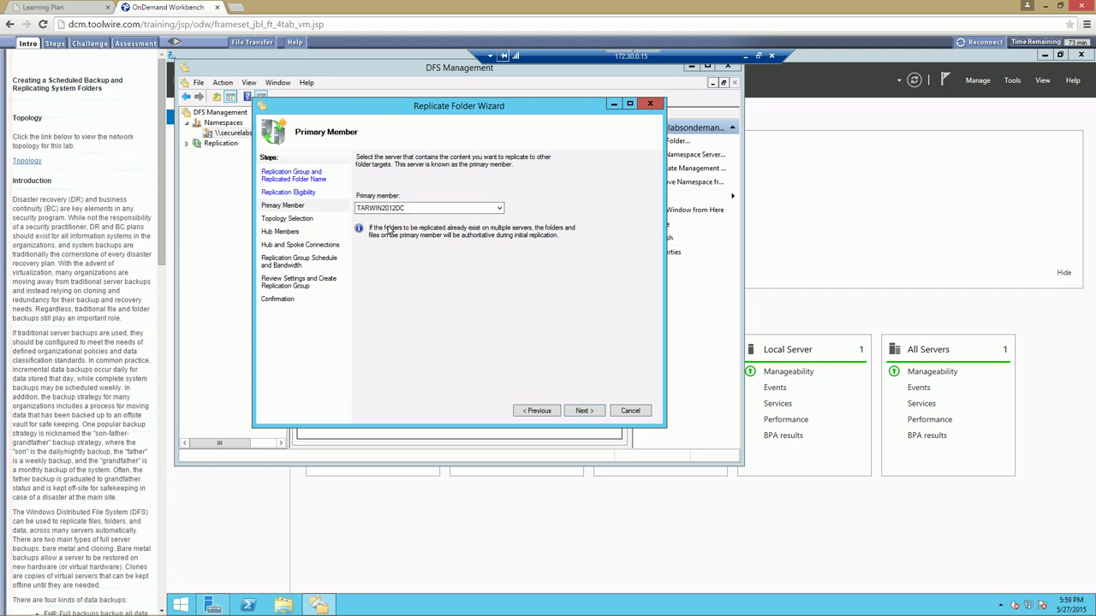
left_click(582, 411)
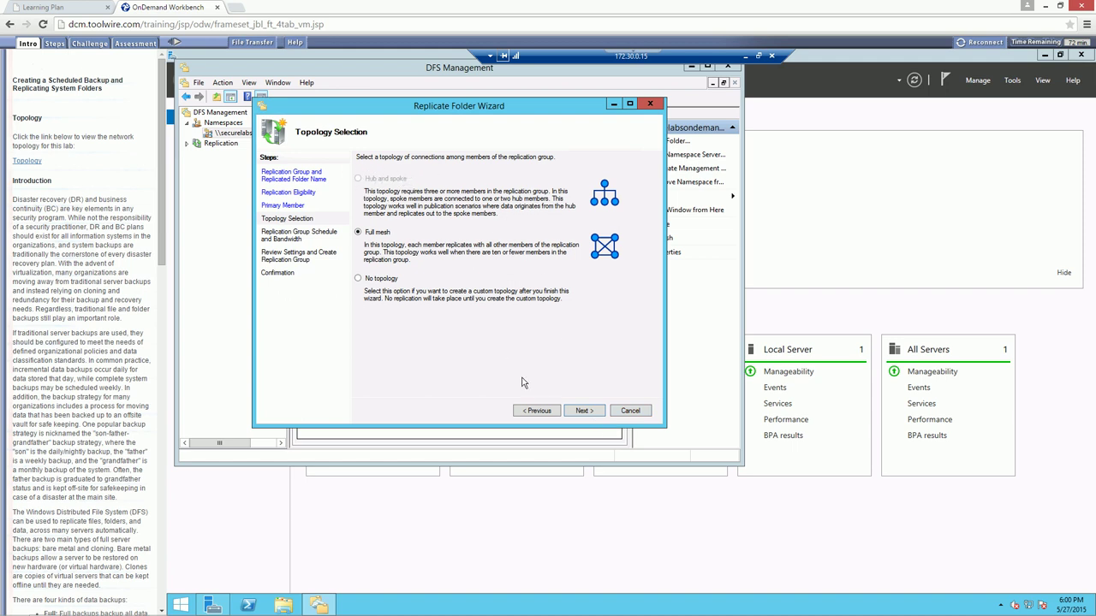
left_click(589, 412)
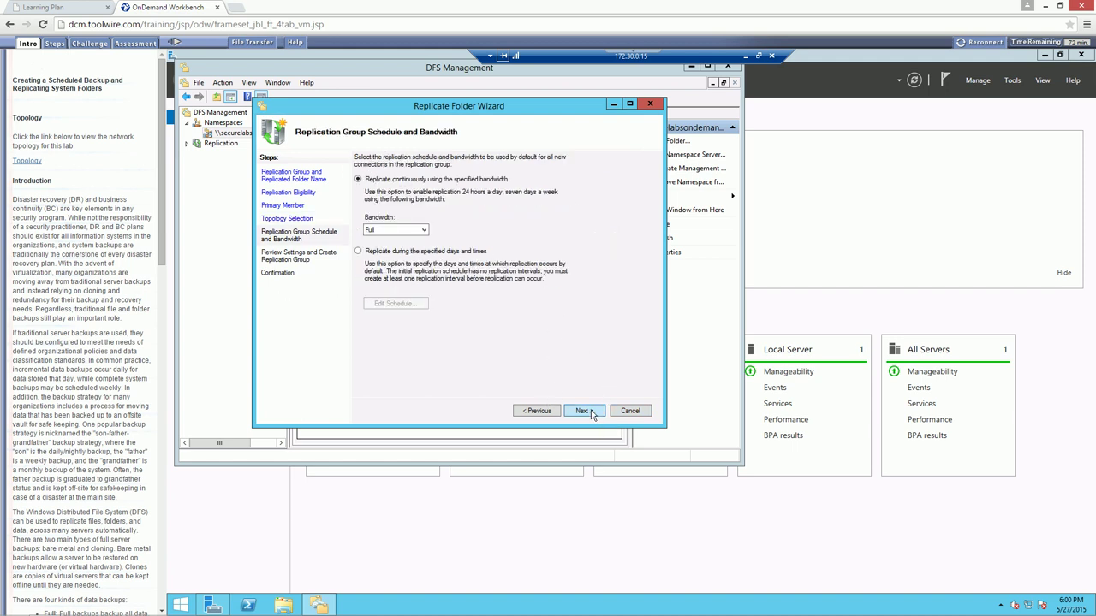
Keep continuous replication at Full bandwidth, review the summary, and create the archive replication group
left_click(405, 229)
left_click(405, 226)
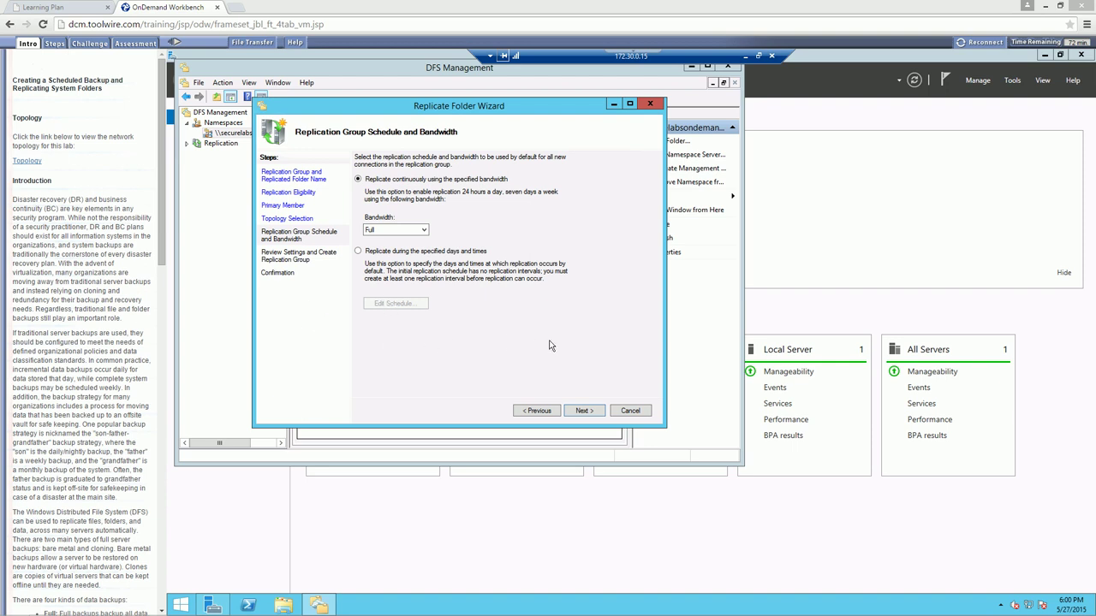
left_click(582, 411)
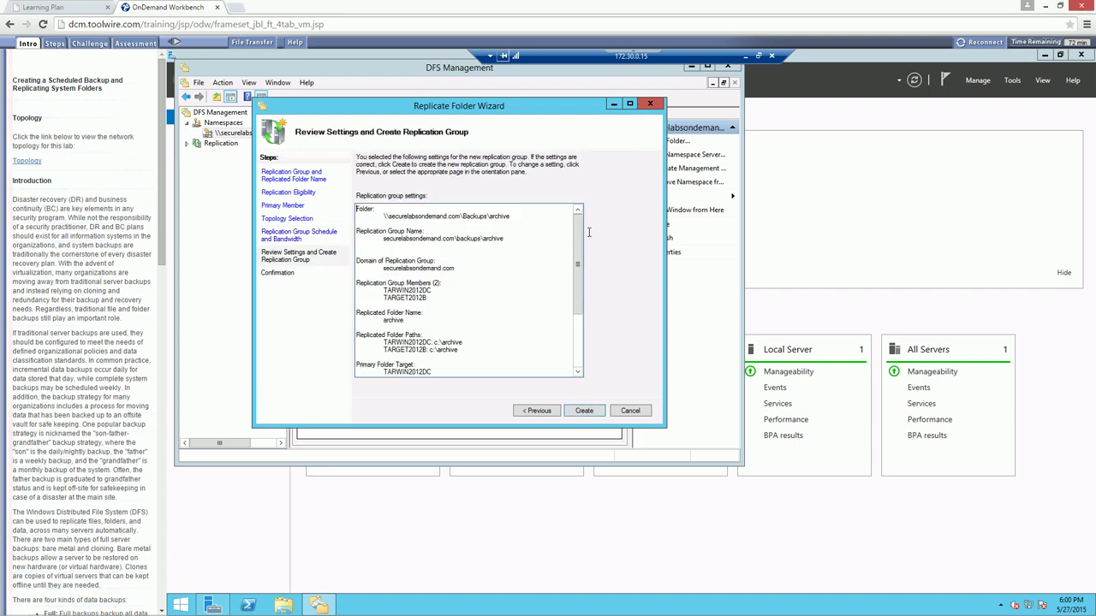
scroll(583, 371, "down", 4)
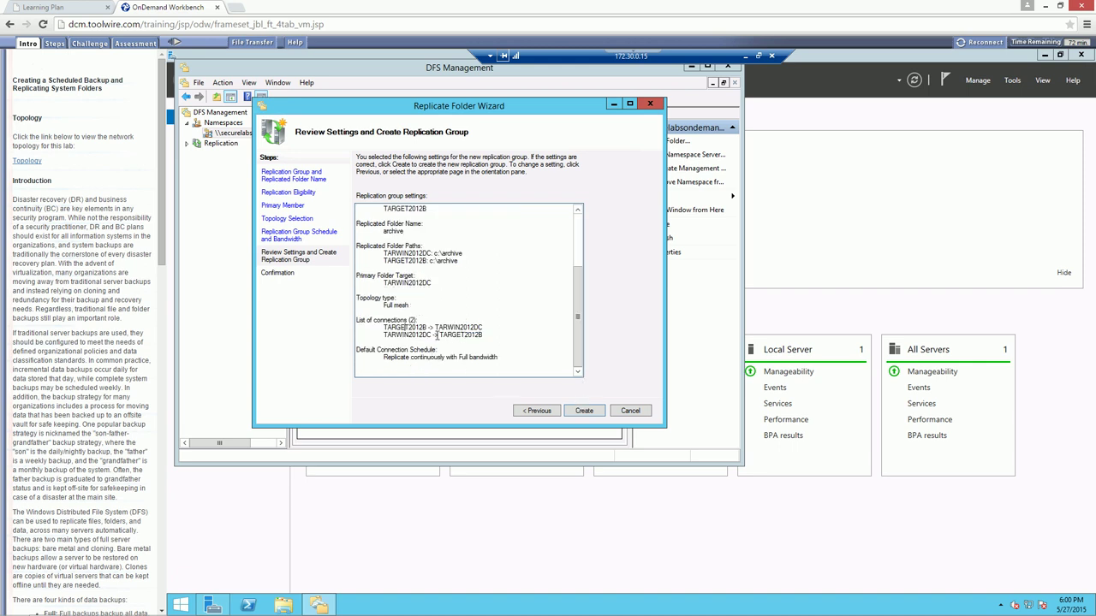
left_click(585, 412)
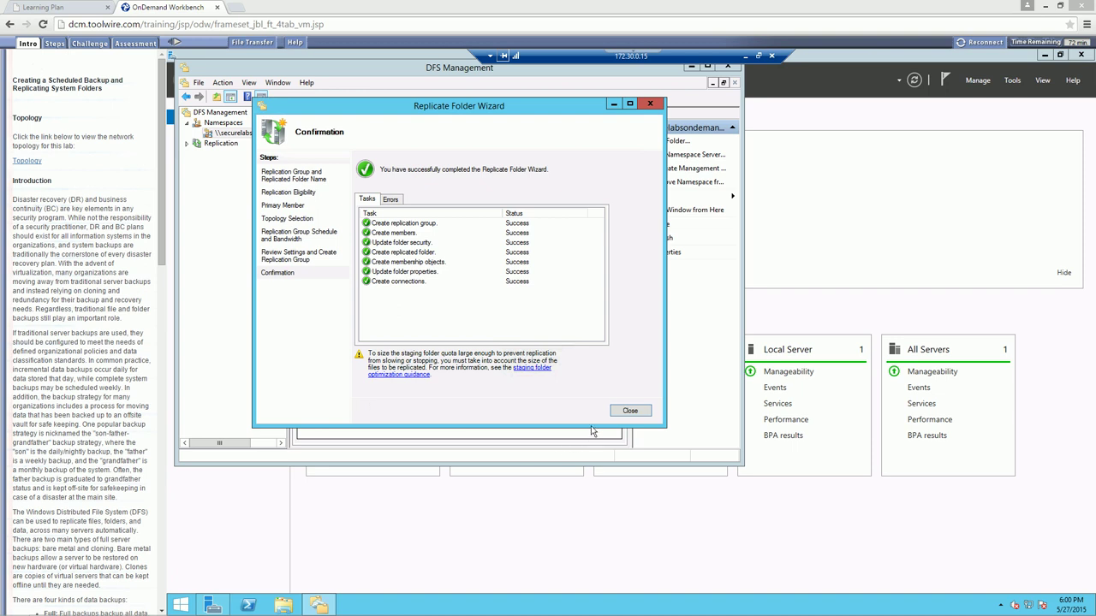
Close the wizard, acknowledge the replication delay, view the archive group's two members, then window the session
left_click(628, 411)
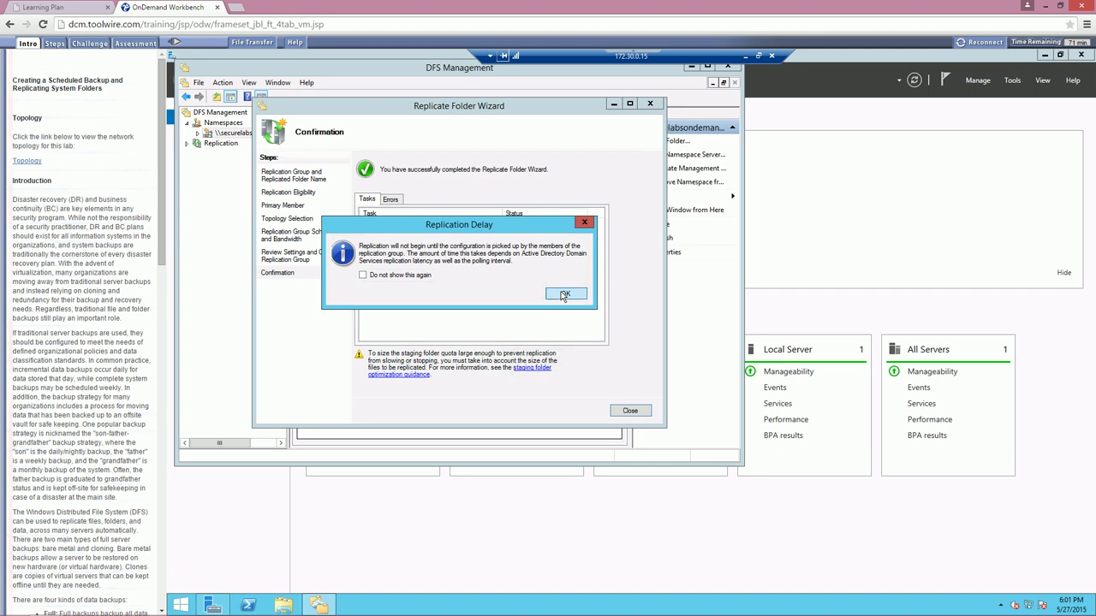
left_click(565, 296)
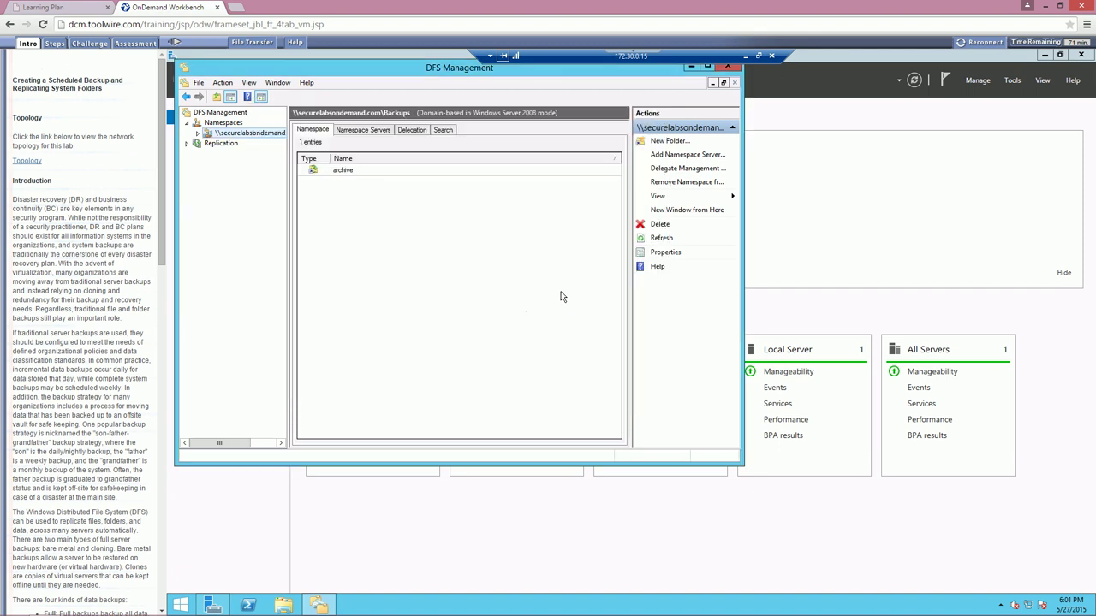
left_click(187, 143)
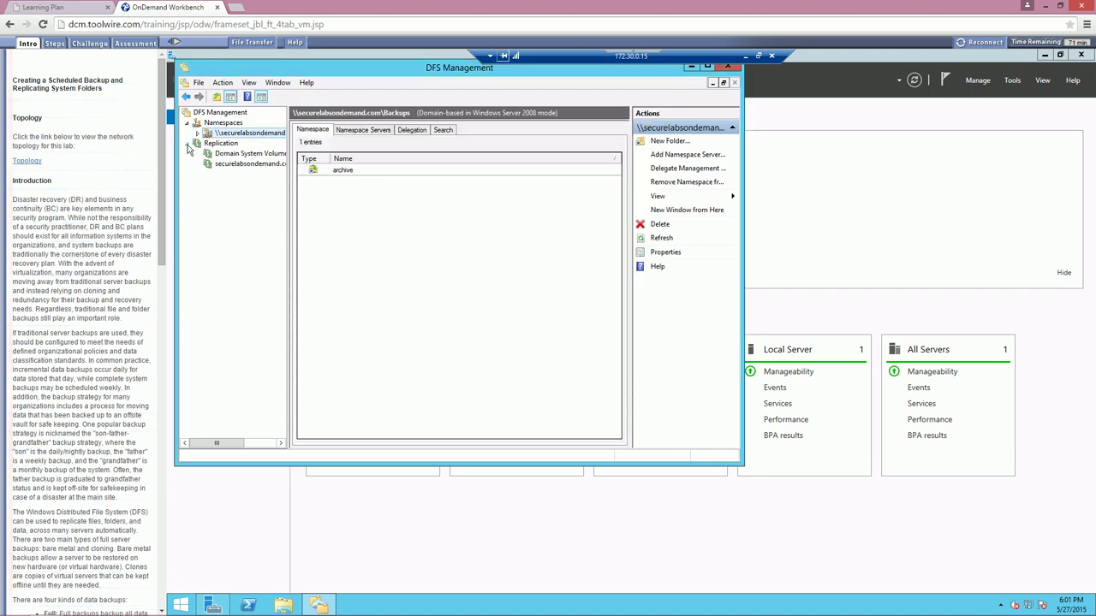
left_click(243, 163)
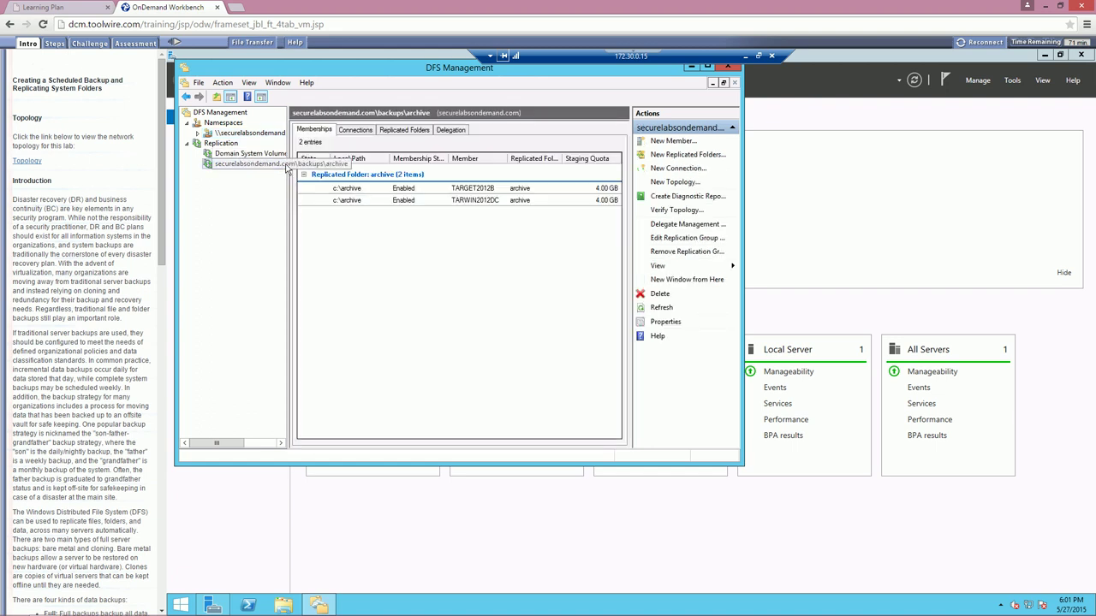
left_click(758, 57)
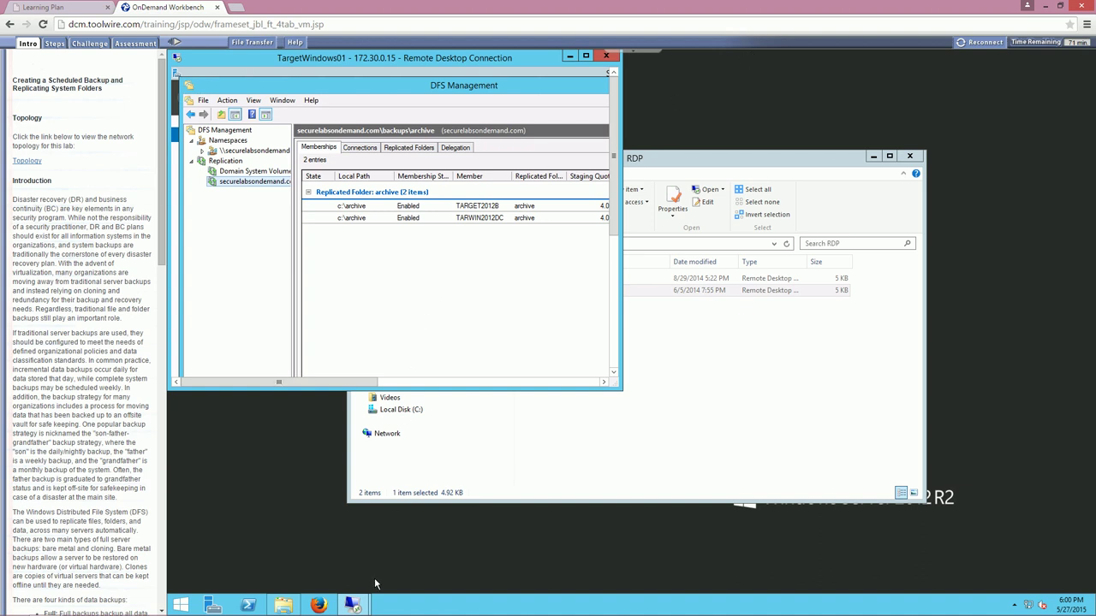
Switch to the TargetWindows02 remote session and dismiss Server Manager's tools list
mouse_move(353, 605)
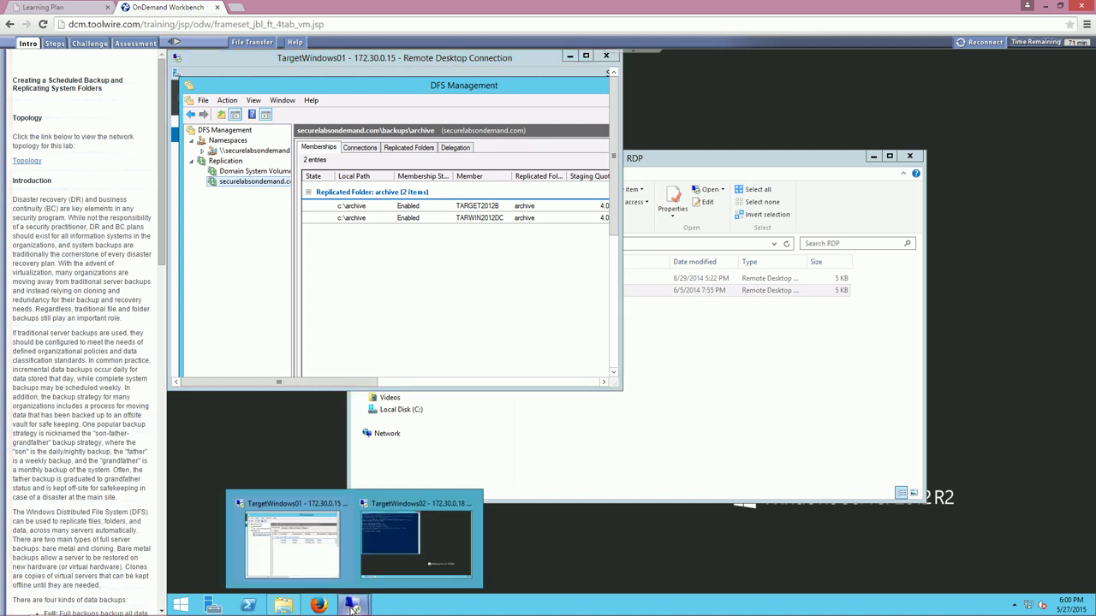
left_click(409, 526)
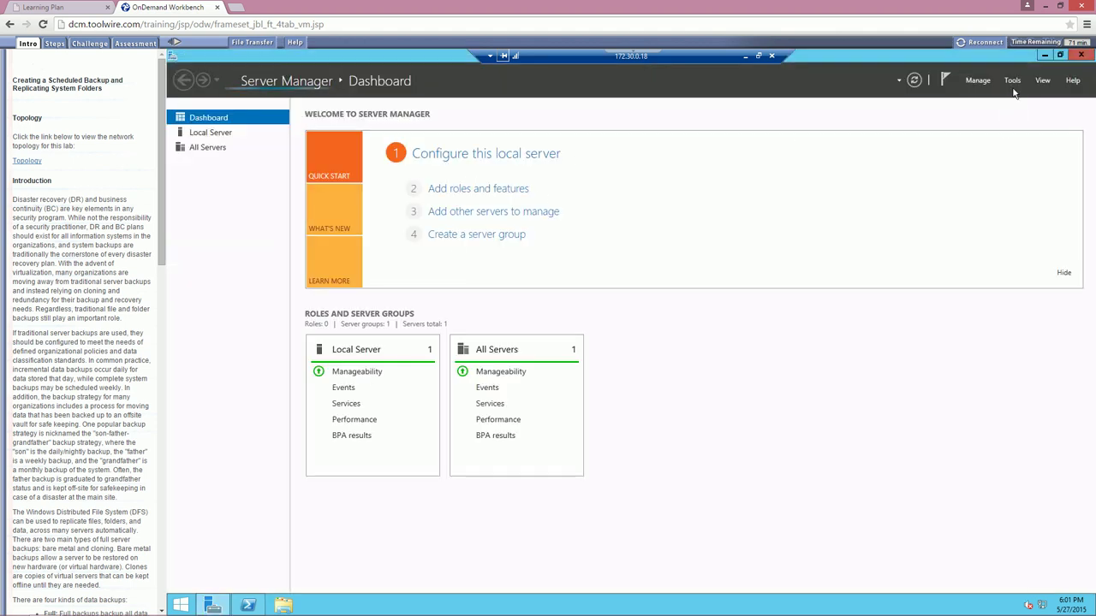
left_click(1011, 81)
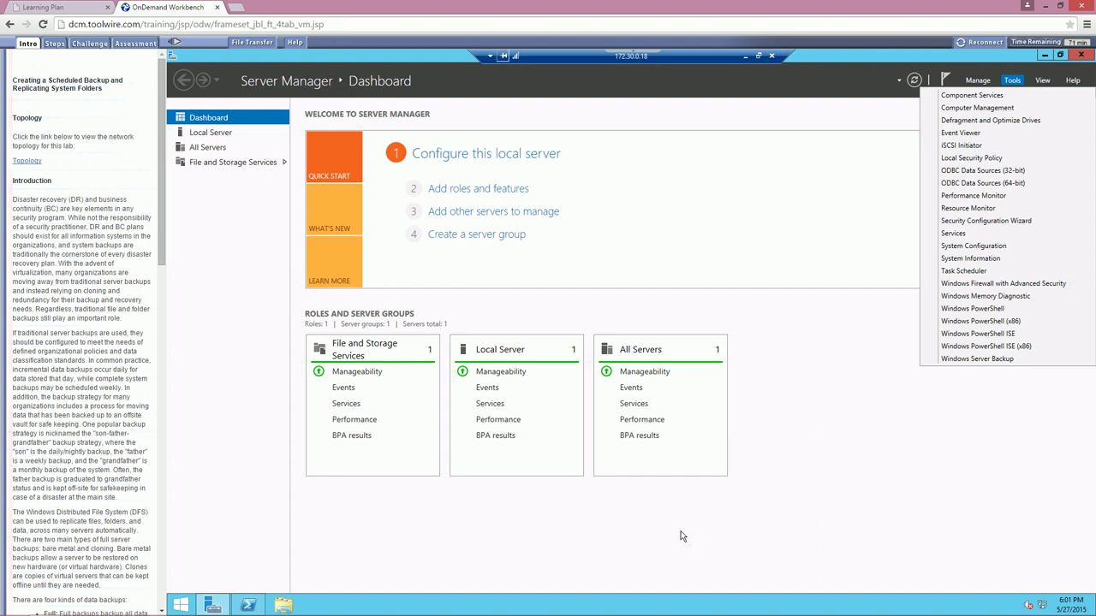
left_click(646, 541)
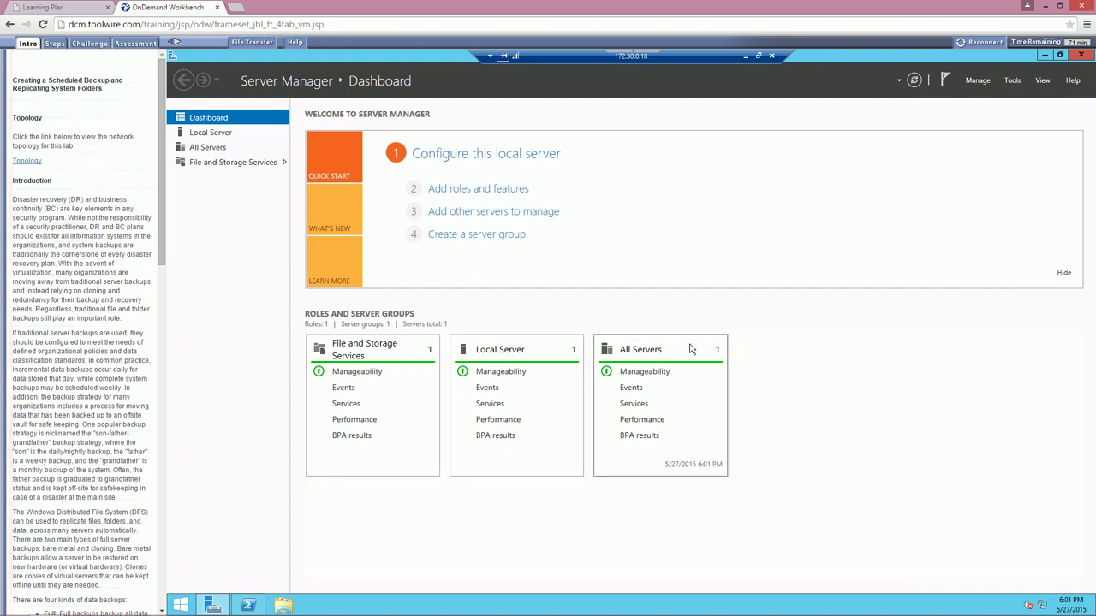
Return to the desktop, close Server Manager, and open Local Disk (C:)
left_click(180, 605)
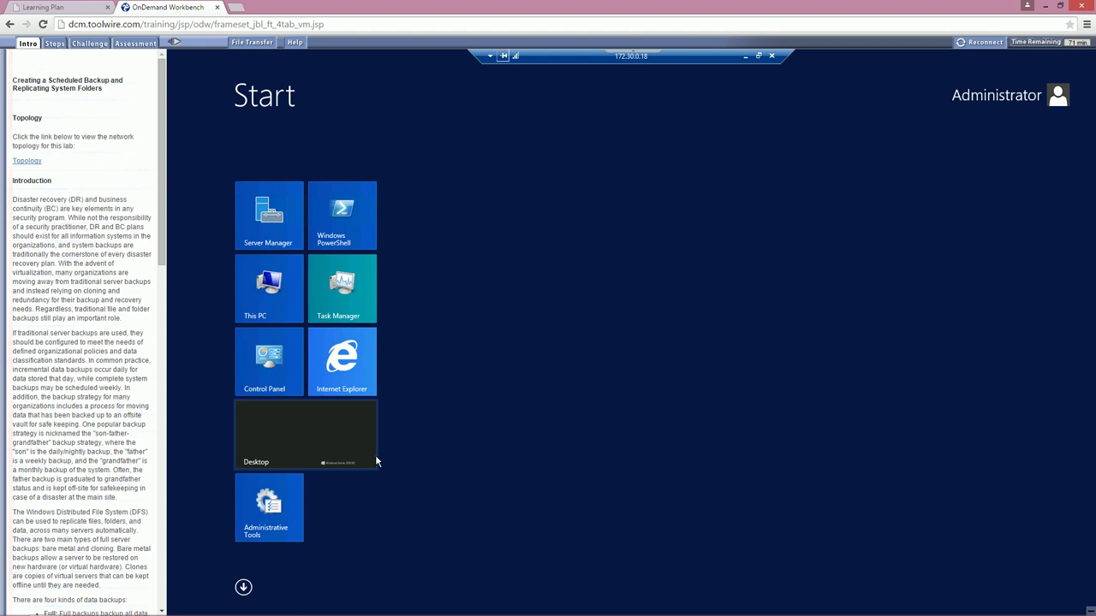
type("dfs")
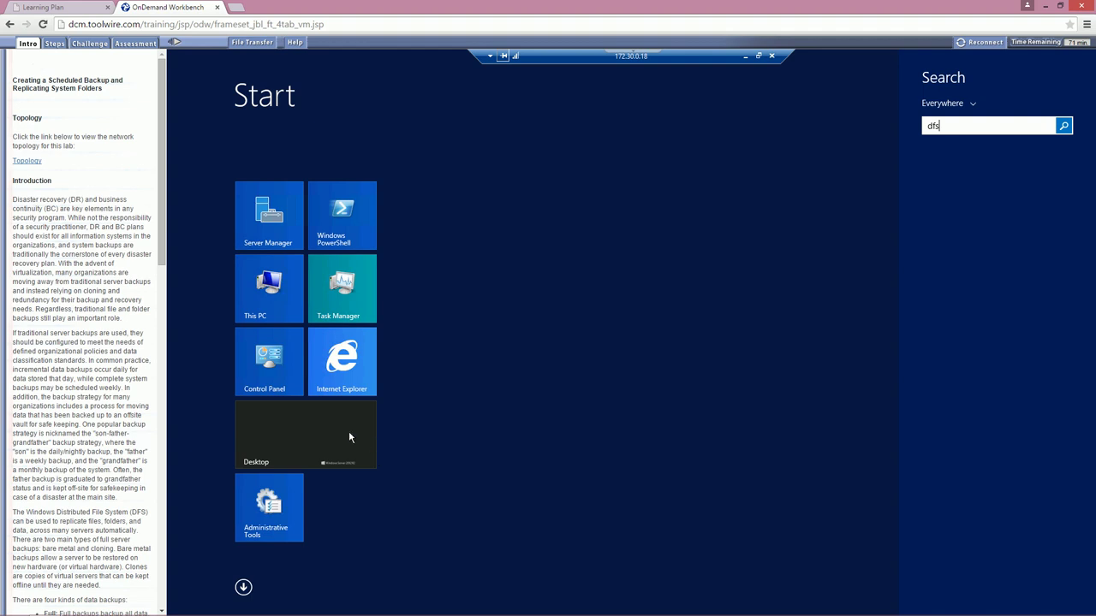
left_click(348, 438)
left_click(349, 437)
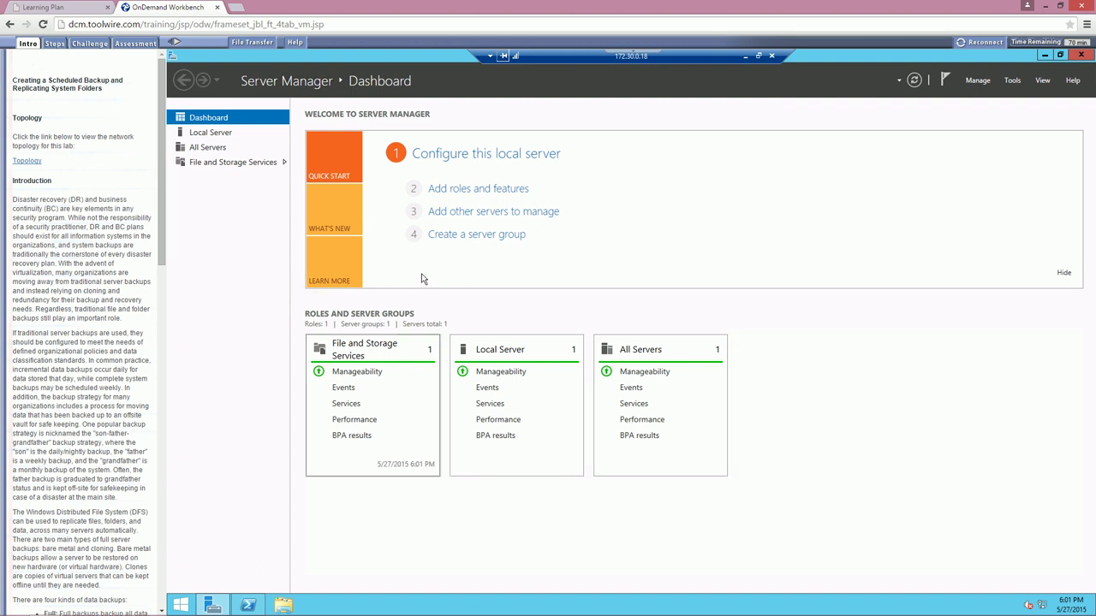
left_click(1081, 55)
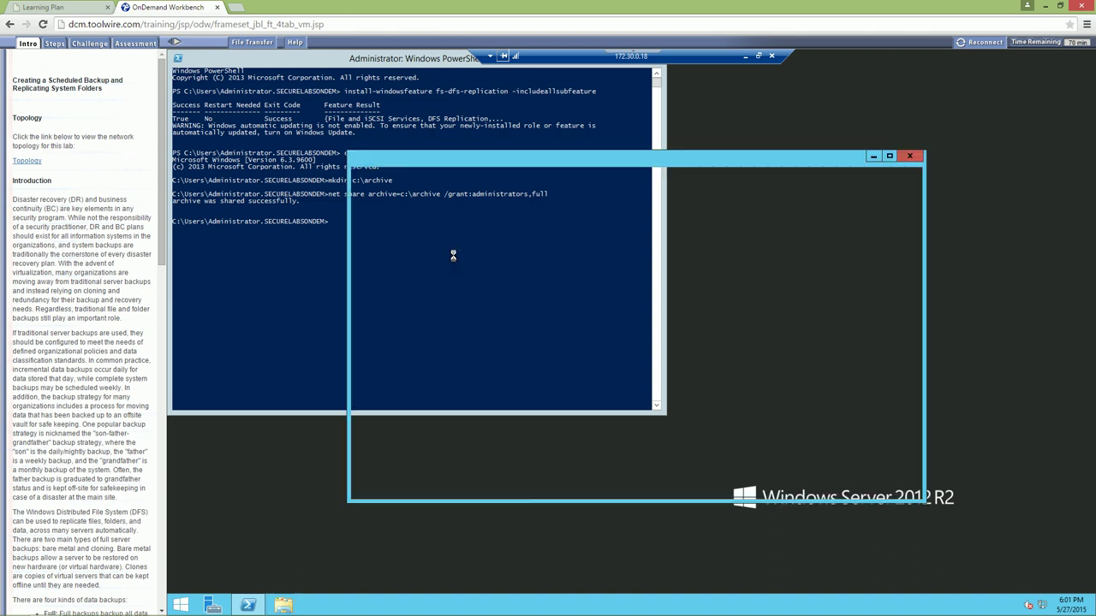
double_click(817, 316)
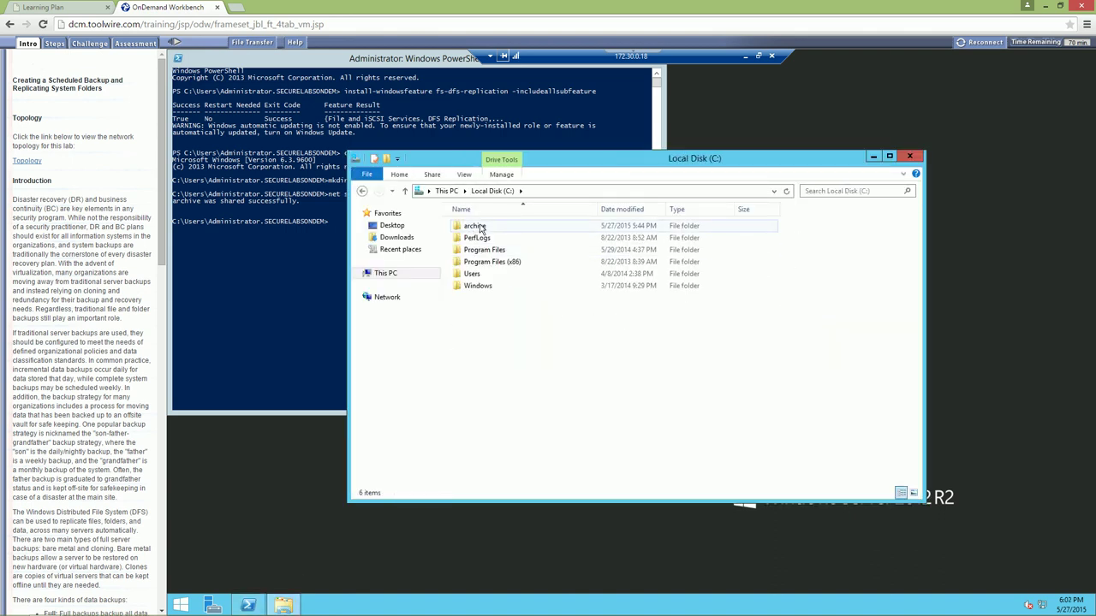
Create a new text document named 'test' inside C:\archive on 172.30.0.18
double_click(475, 226)
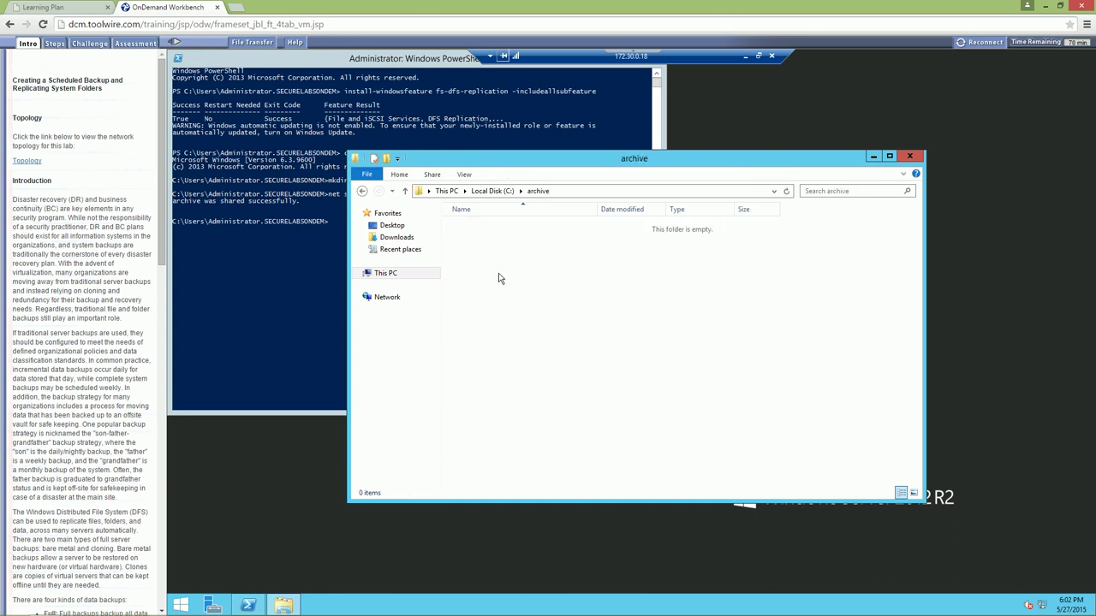
right_click(499, 275)
mouse_move(573, 398)
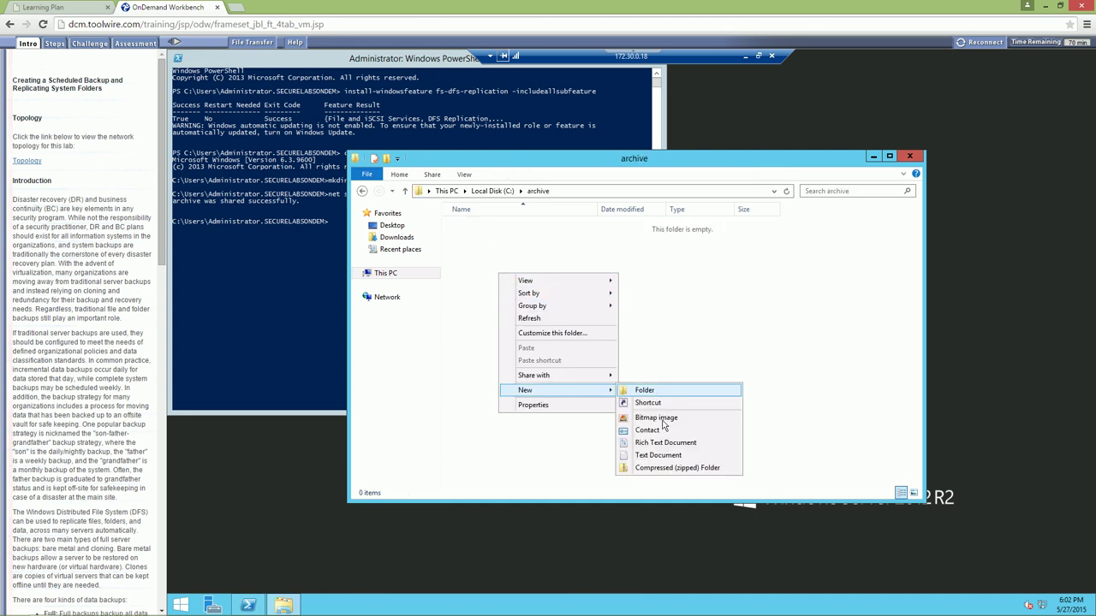
left_click(655, 457)
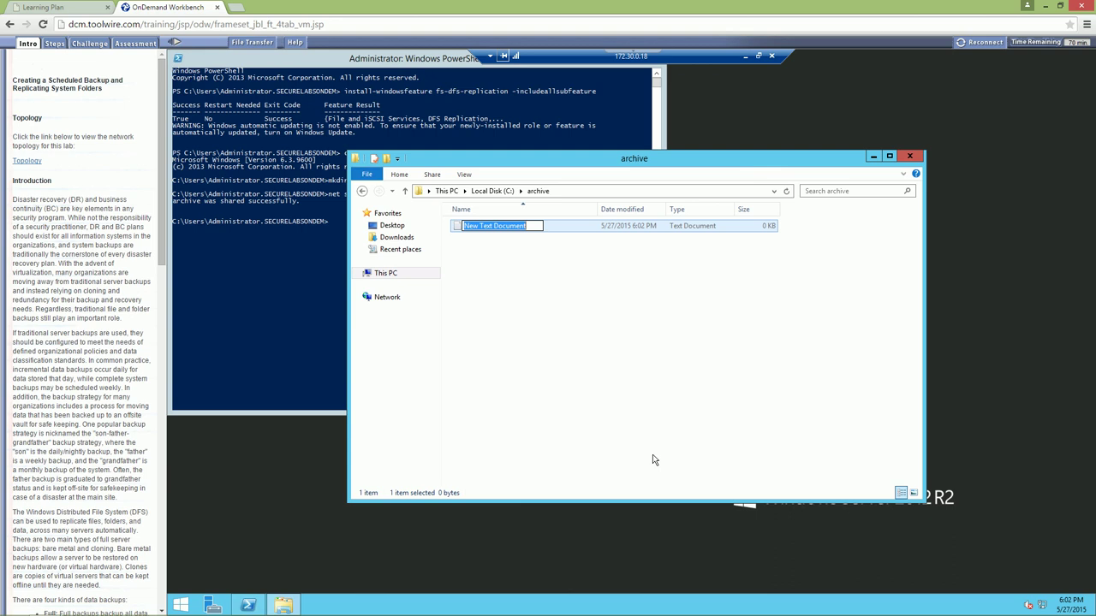
type("test")
key("Return")
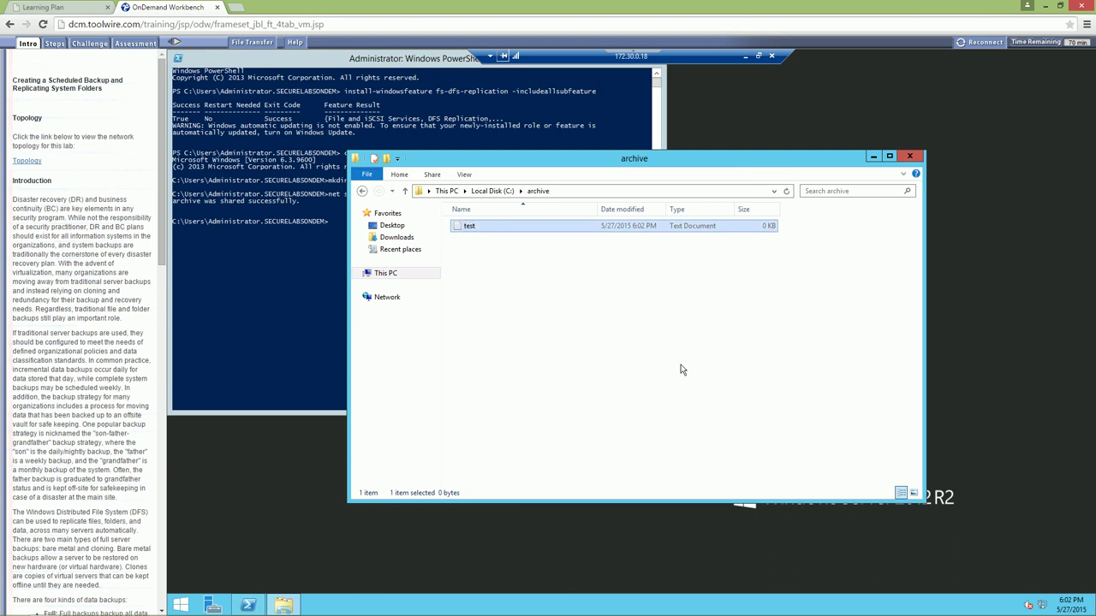
left_click(685, 368)
left_click(511, 228)
Bring back the TargetWindows01 session and check the TARGET2012B and TARWIN2012DC archive memberships
left_click(747, 56)
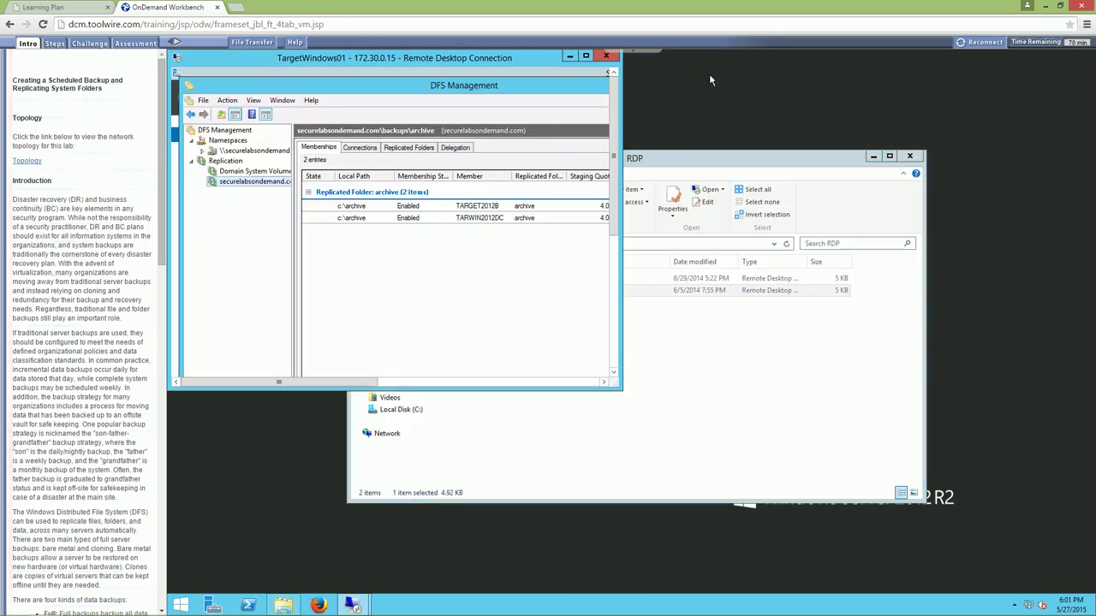
left_click(586, 56)
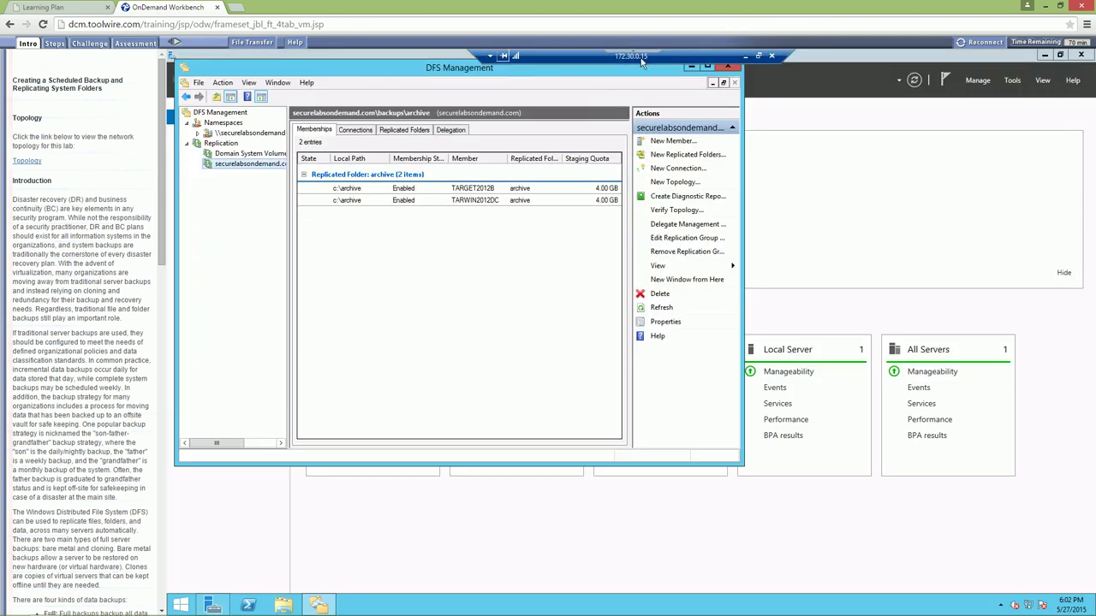
left_click(506, 190)
left_click(507, 202)
left_click(509, 190)
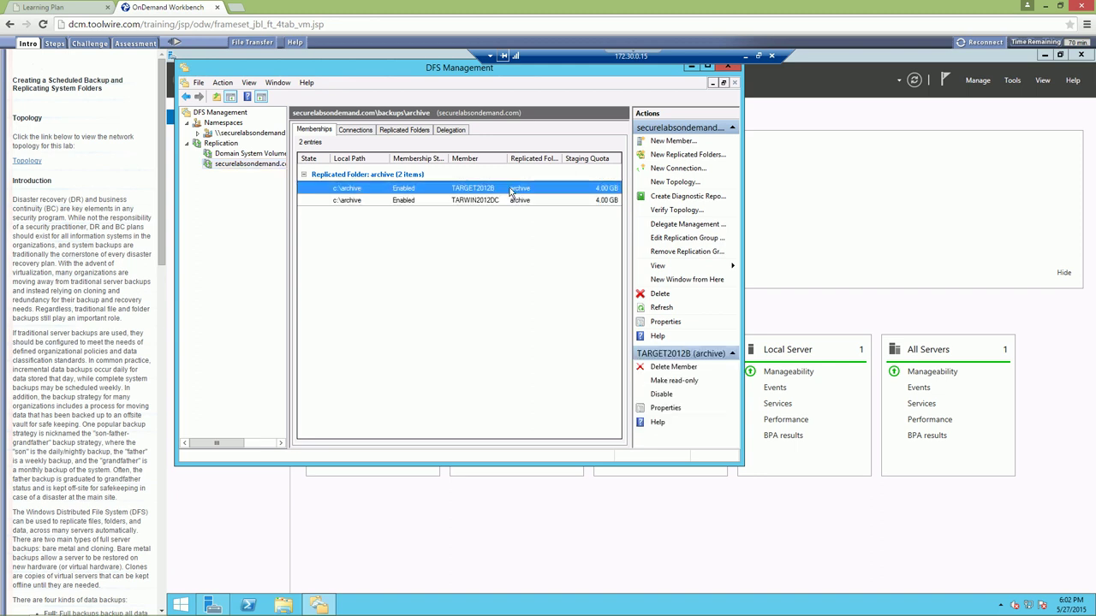
Open C:\archive in File Explorer and refresh its contents
left_click(284, 605)
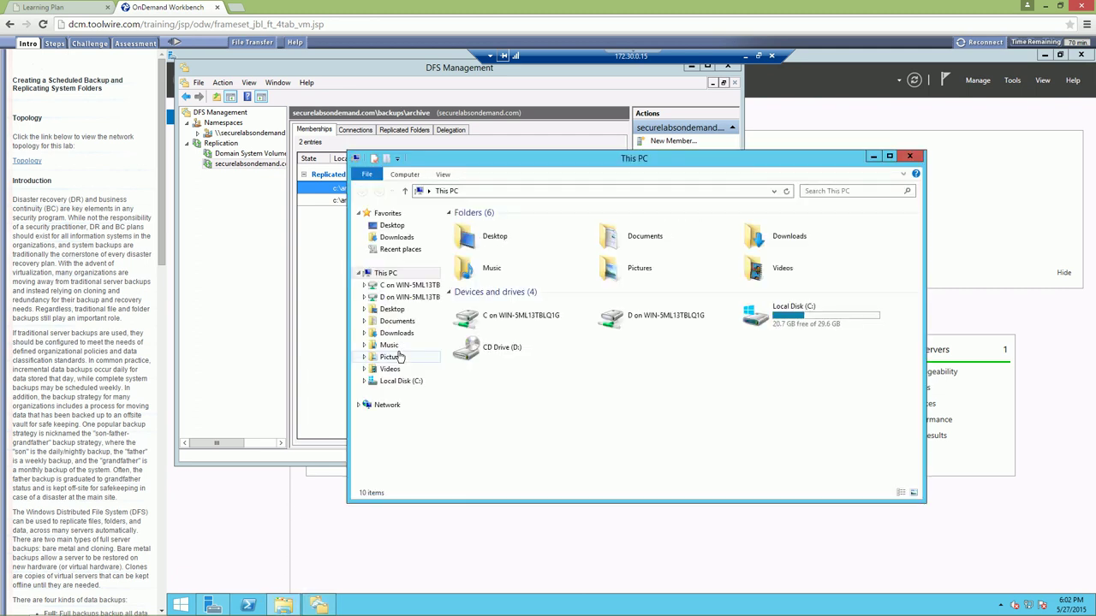
double_click(795, 318)
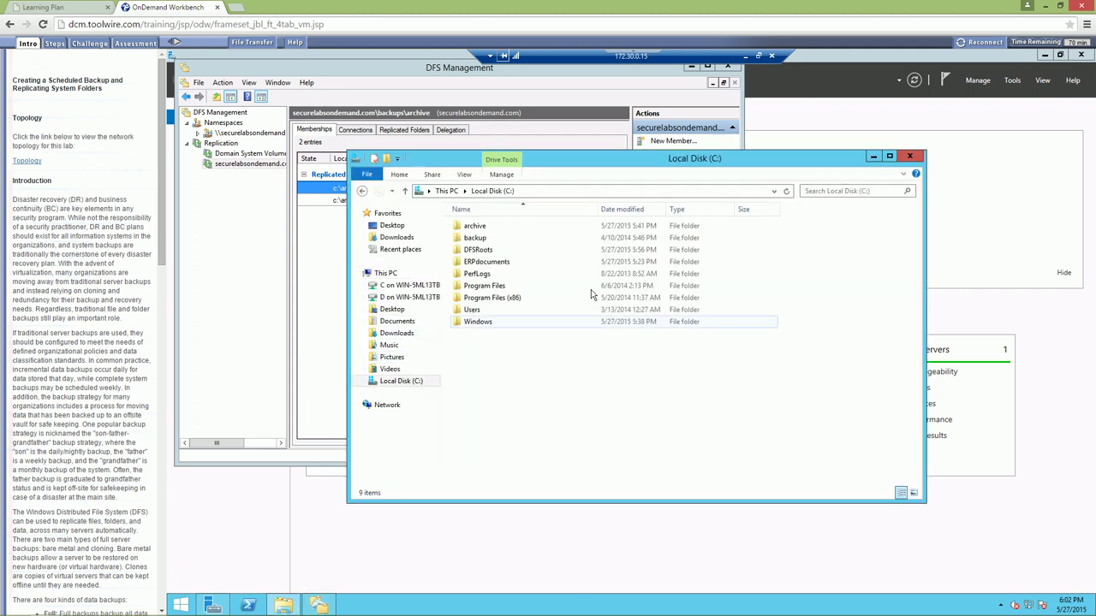
double_click(476, 229)
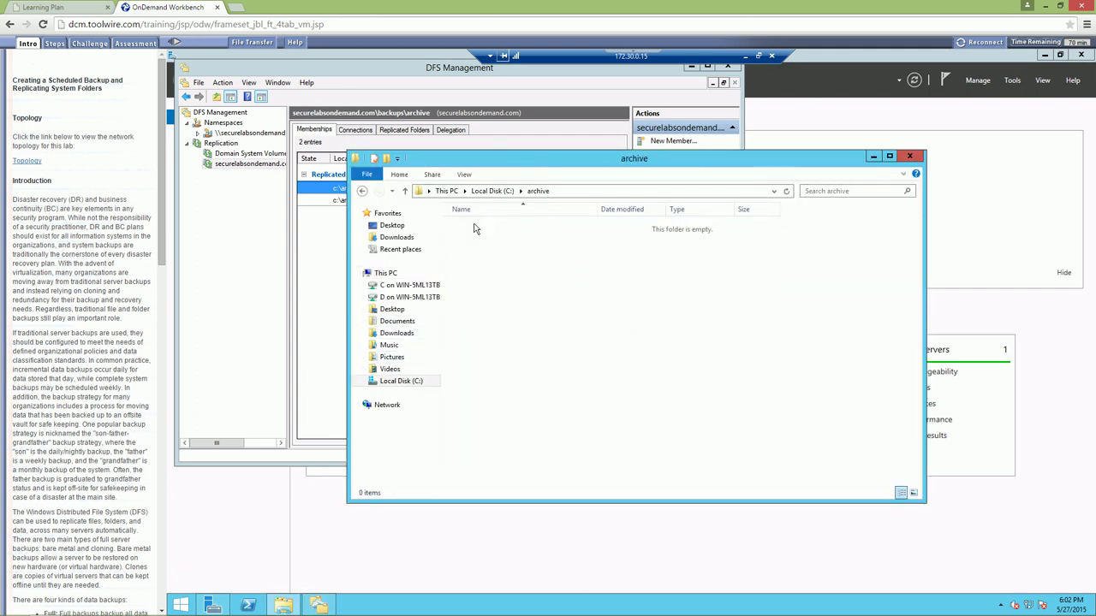
right_click(512, 268)
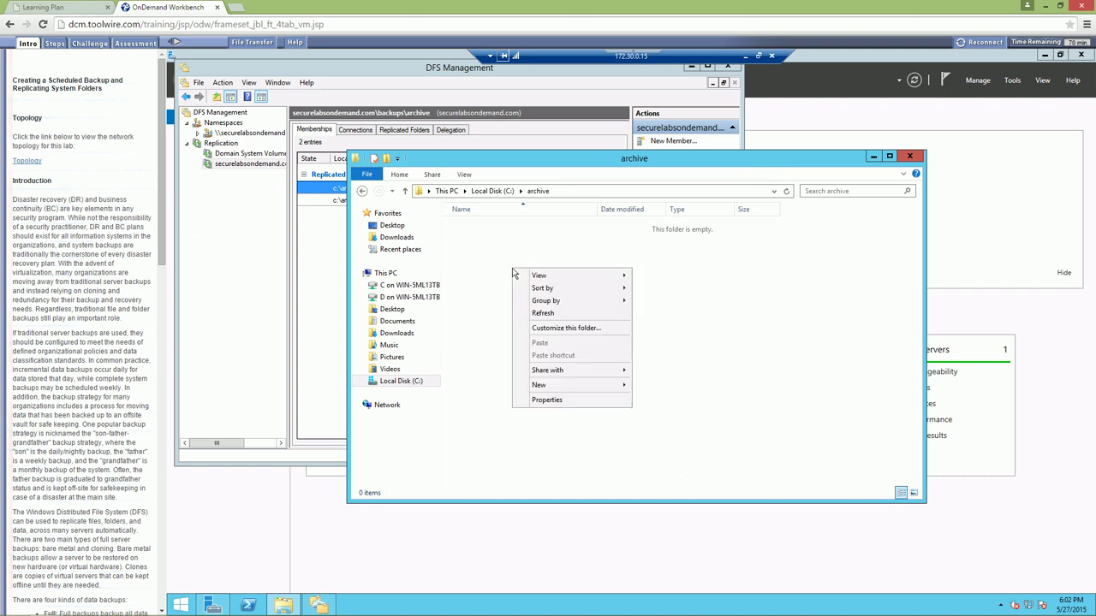
left_click(552, 312)
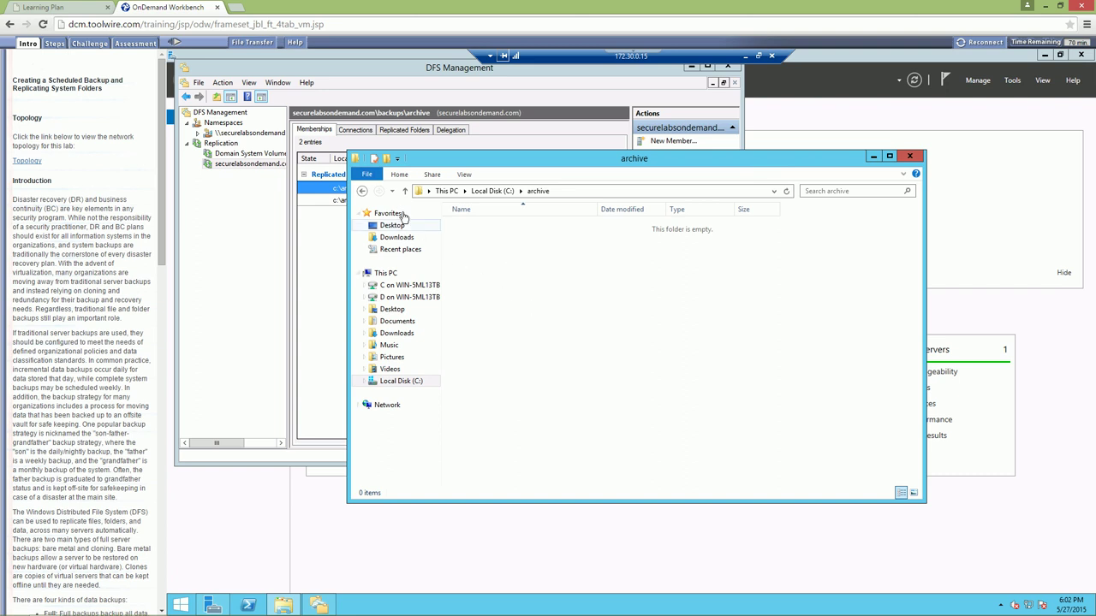
Check the C:\backup folder, then return to C:\archive
left_click(362, 191)
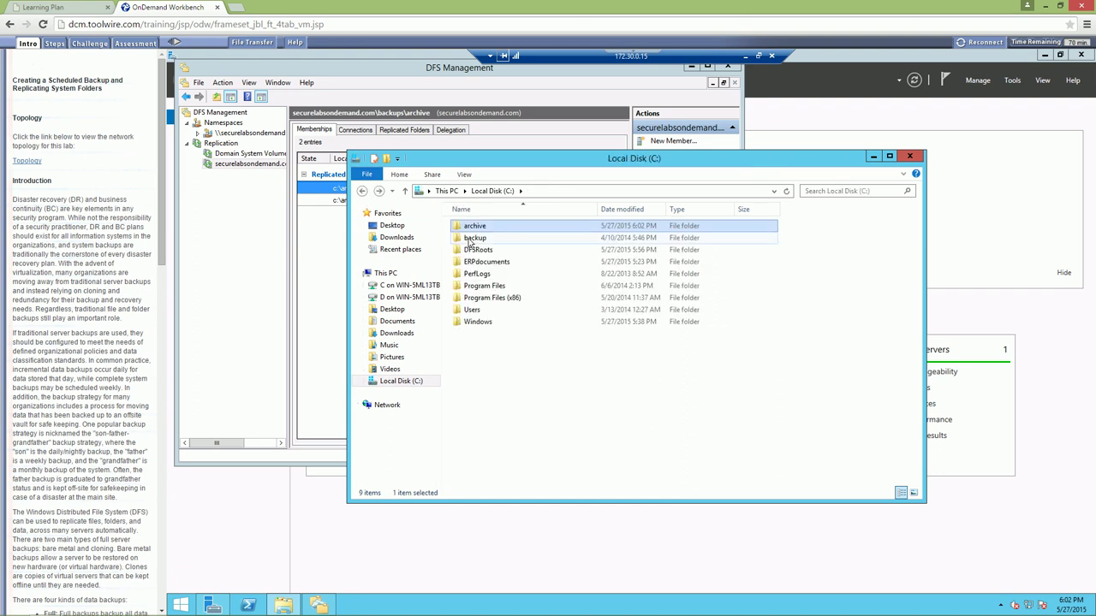
double_click(469, 242)
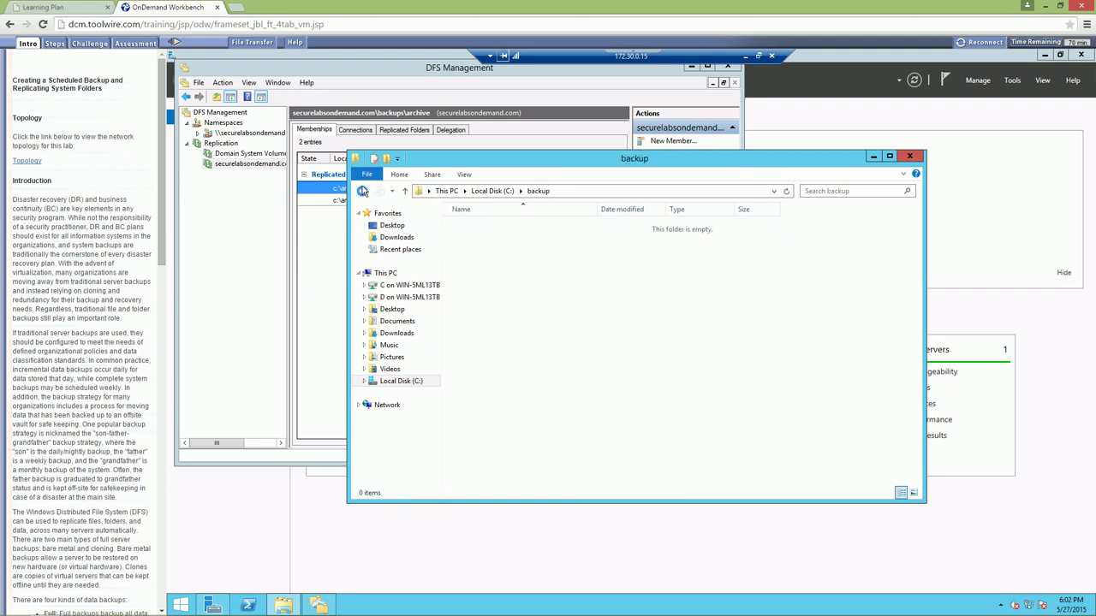
left_click(362, 191)
double_click(476, 226)
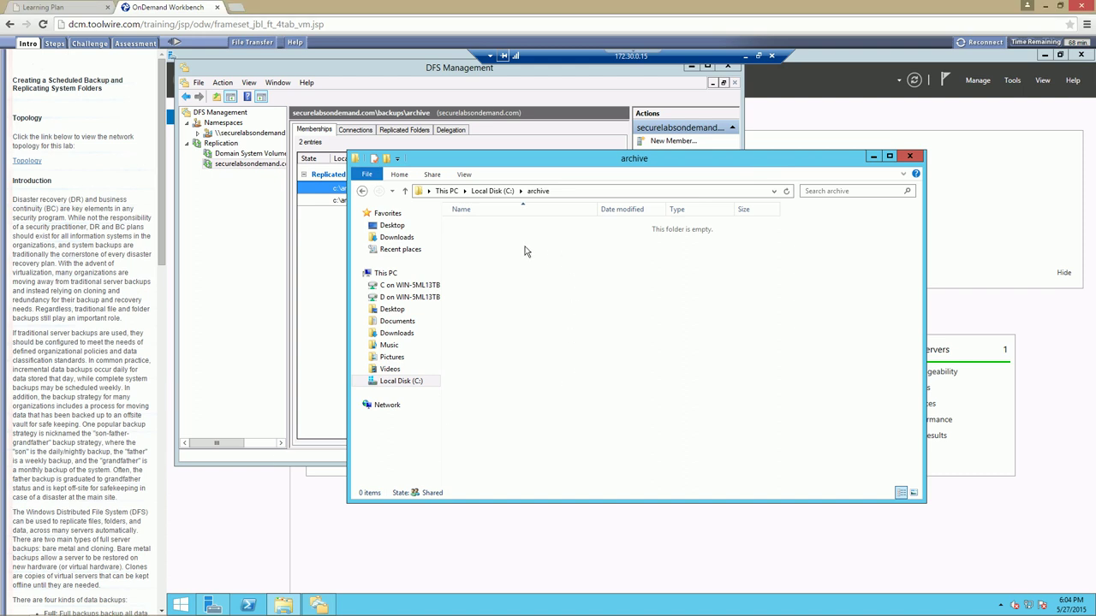
Browse C:\DFSRoots\Backups and try opening archive, dismissing the 'Location is not available' error
left_click(493, 190)
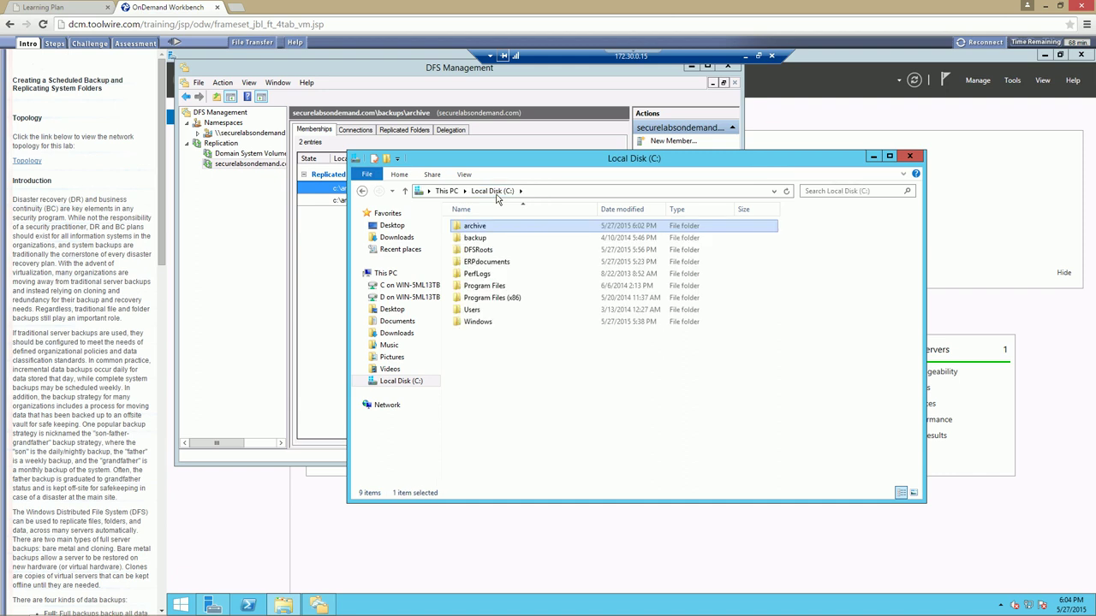
double_click(475, 250)
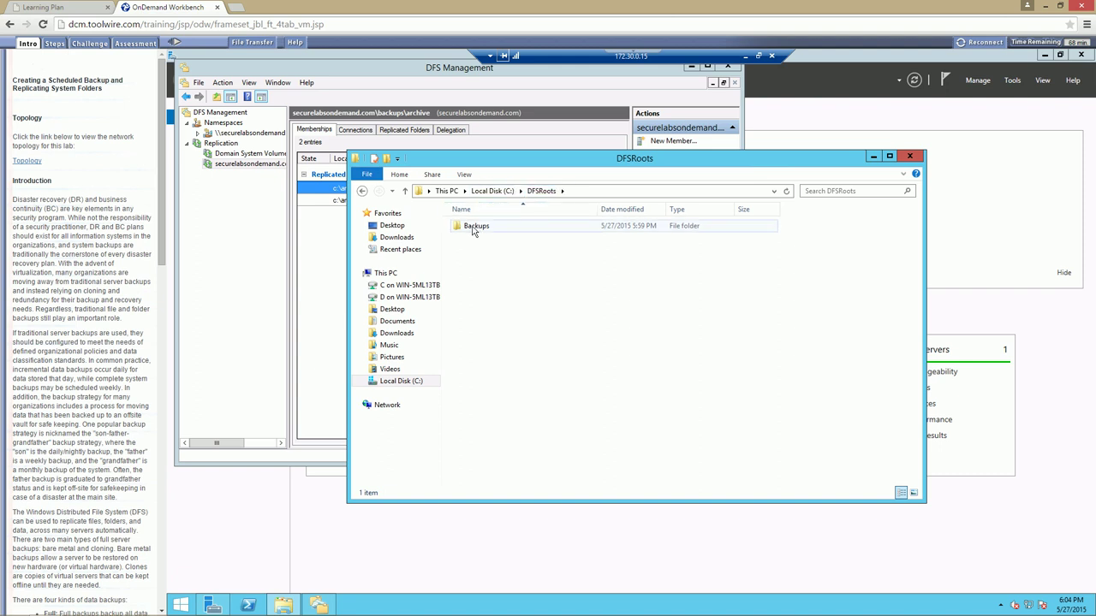
double_click(477, 227)
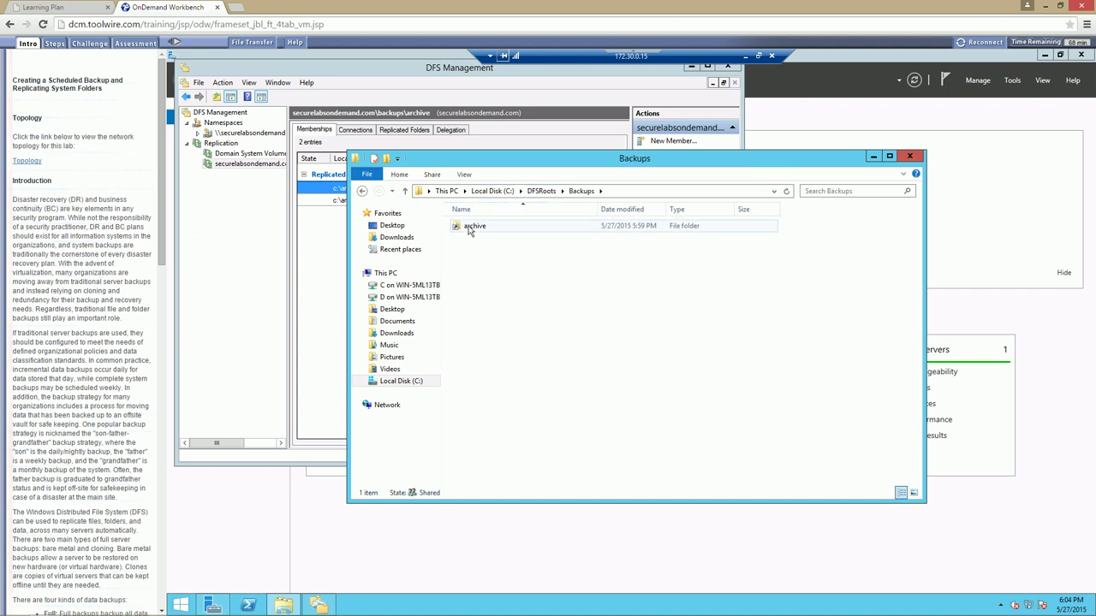
double_click(471, 231)
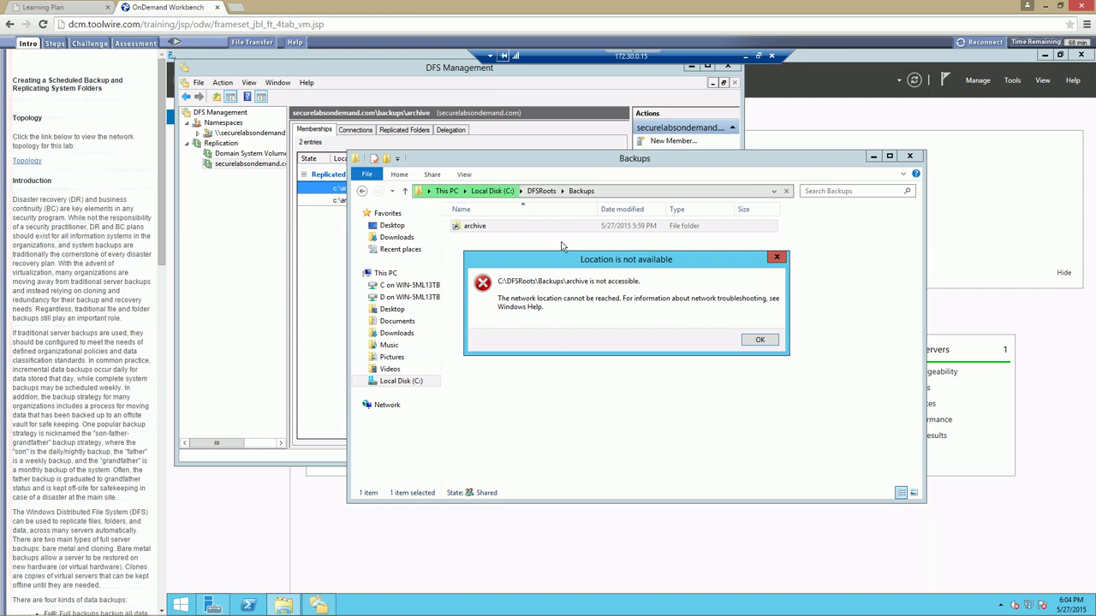
left_click(762, 341)
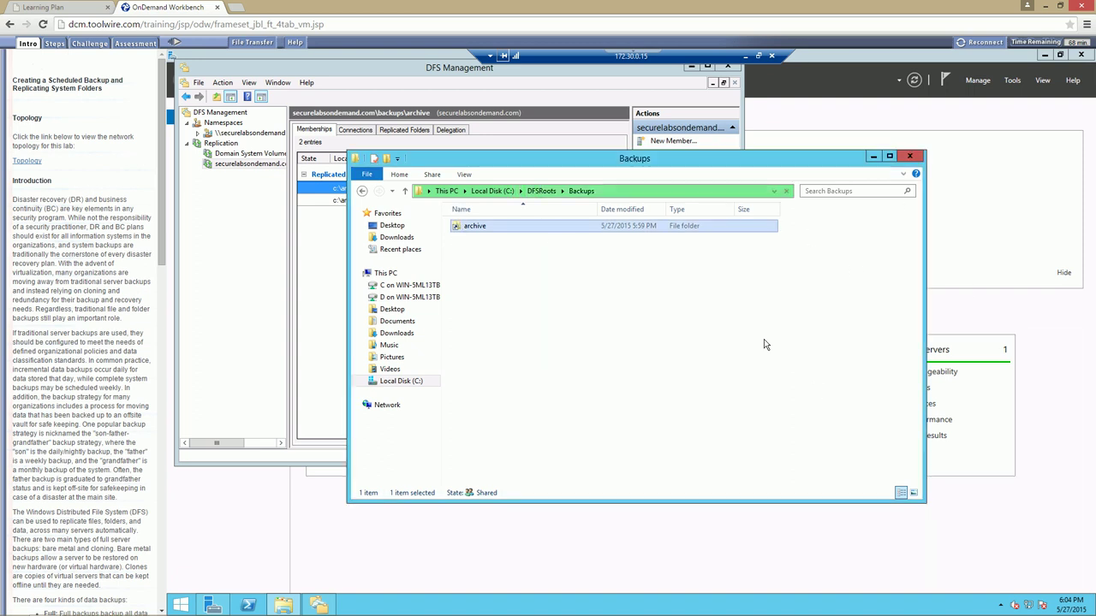
left_click(605, 191)
Open archive via \\securelabsondemand.com\backups and refresh it twice, confirming it is empty
type("\\\\")
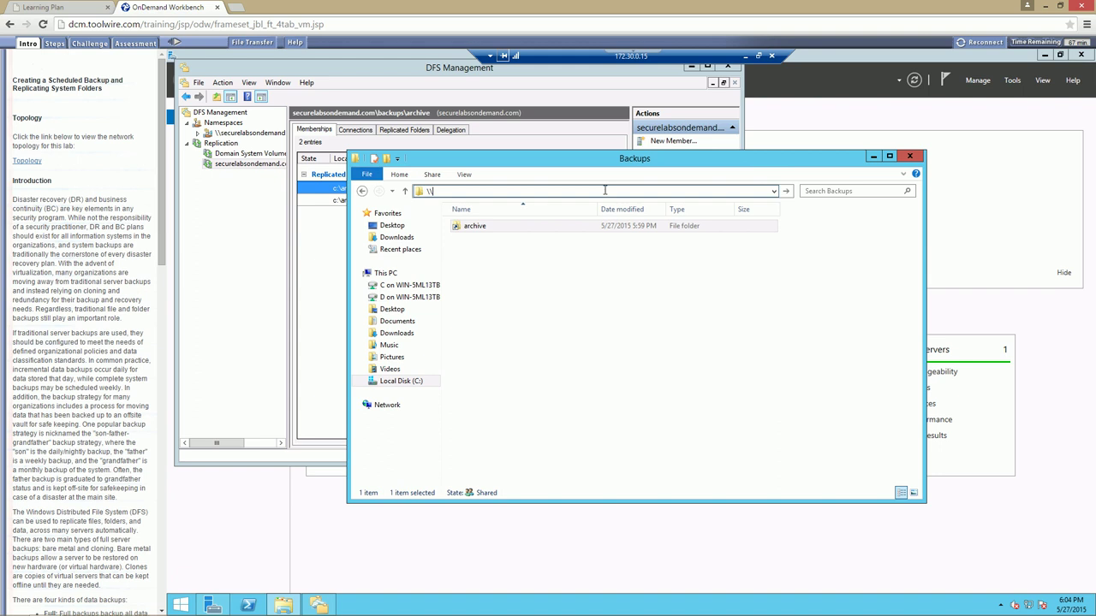
type("secure")
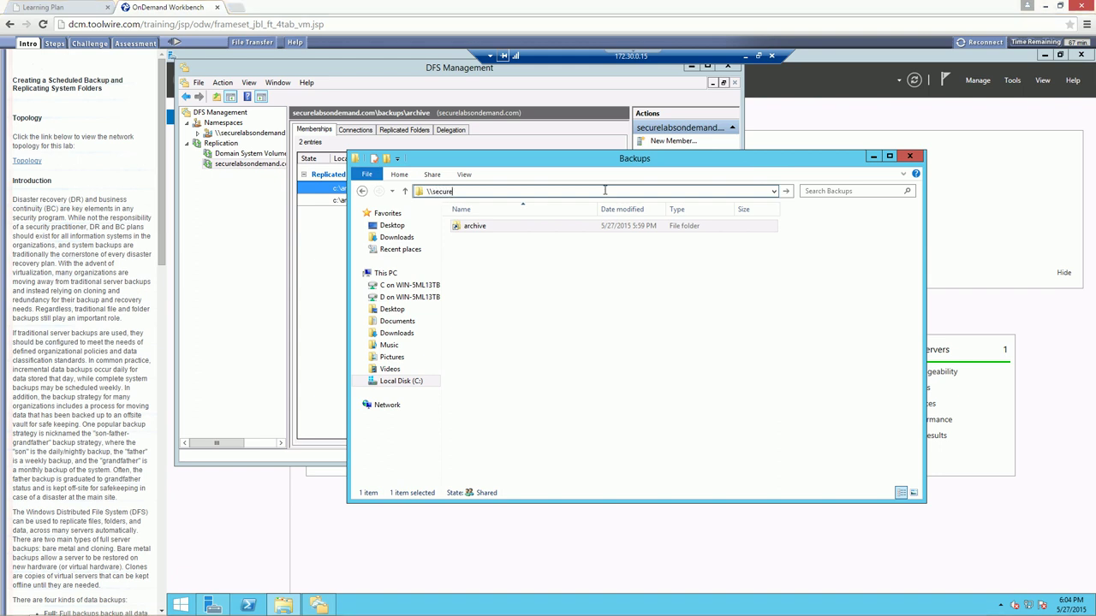
type("labsondemand.com\\backups")
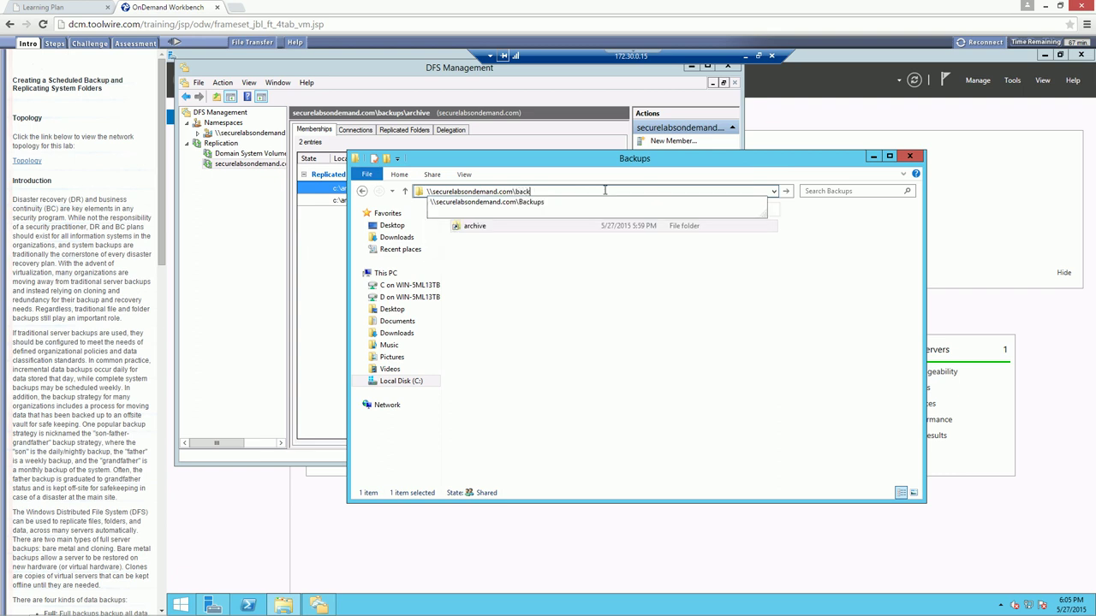
key("Return")
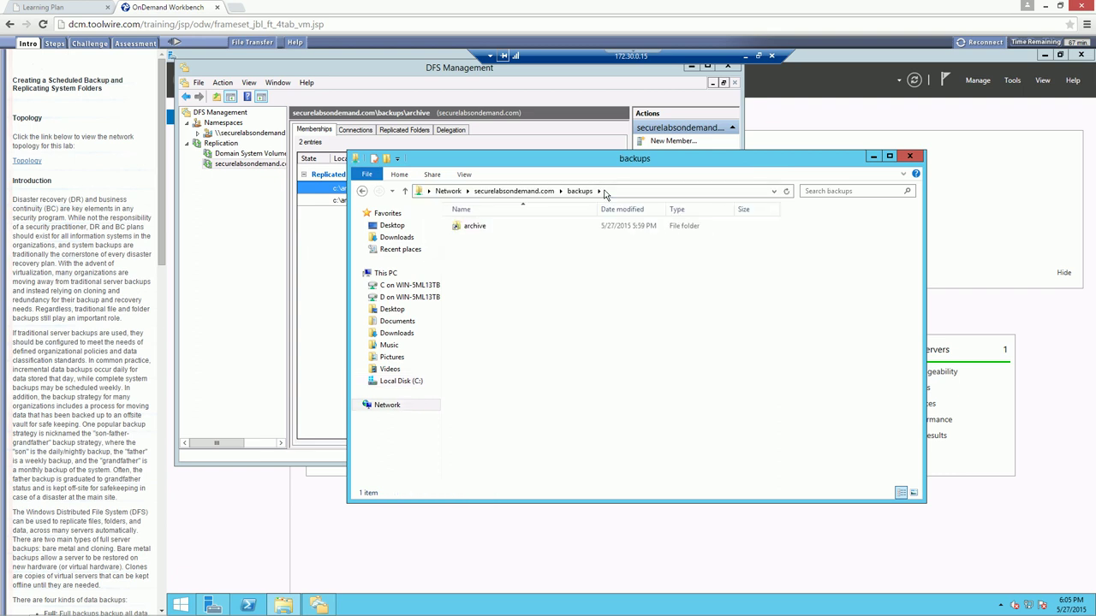
double_click(487, 229)
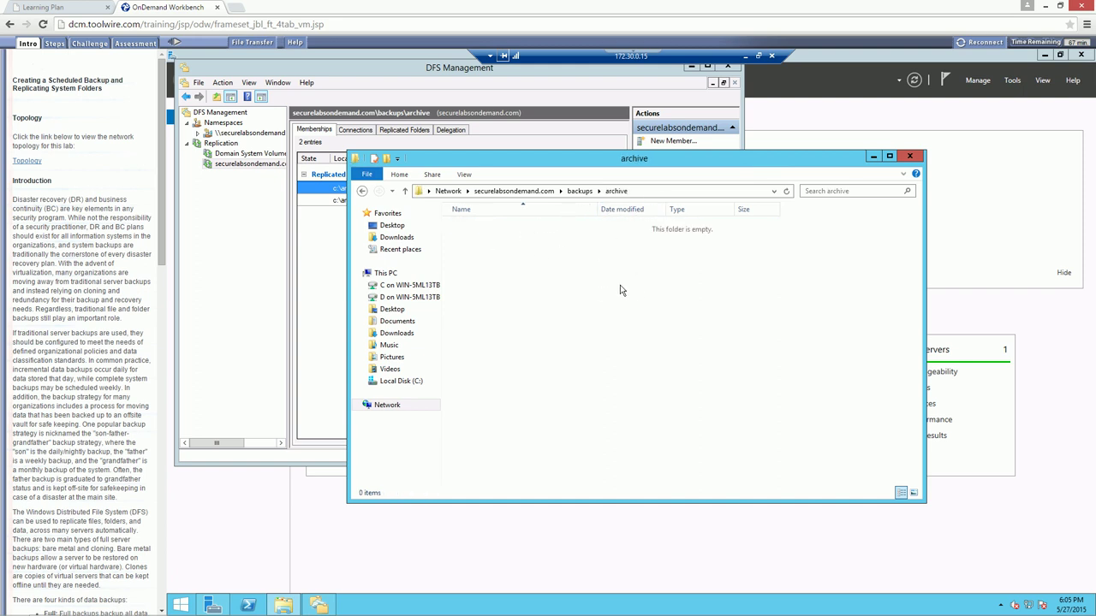
right_click(524, 256)
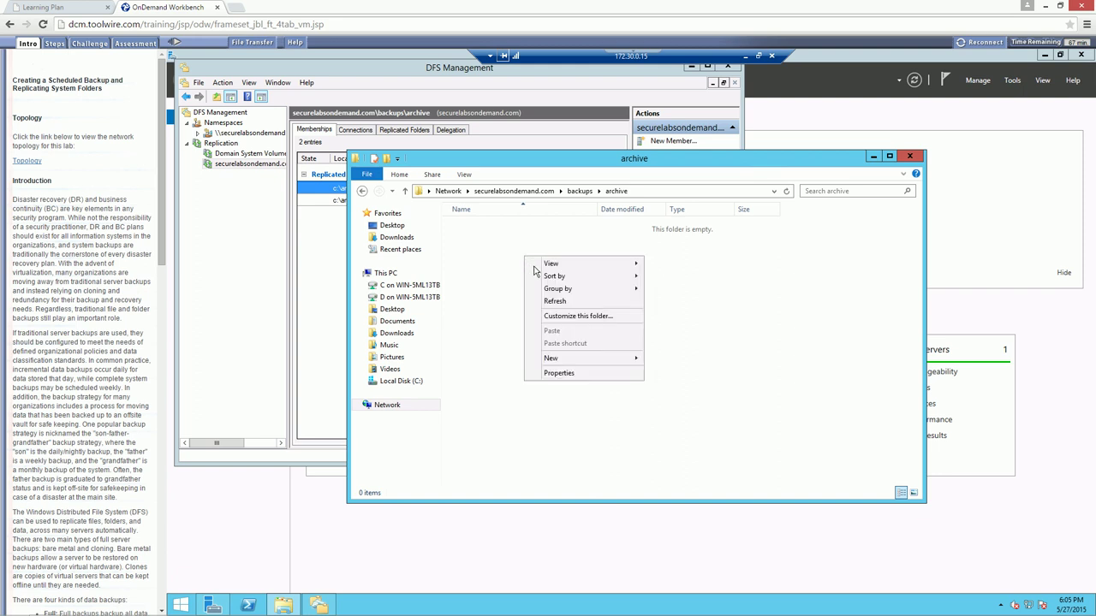
left_click(553, 300)
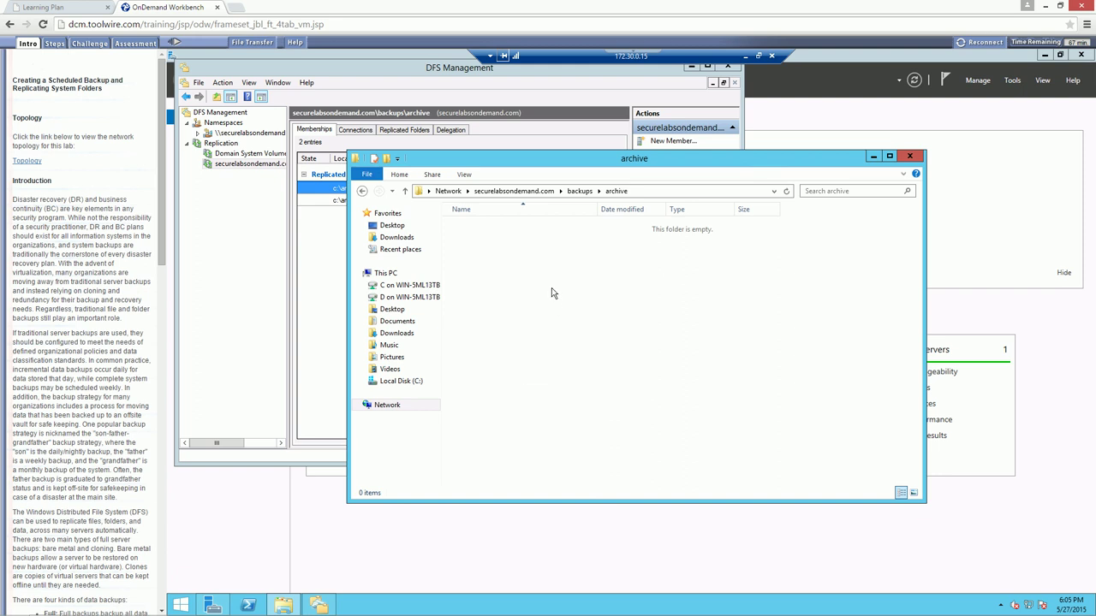
right_click(551, 287)
left_click(576, 332)
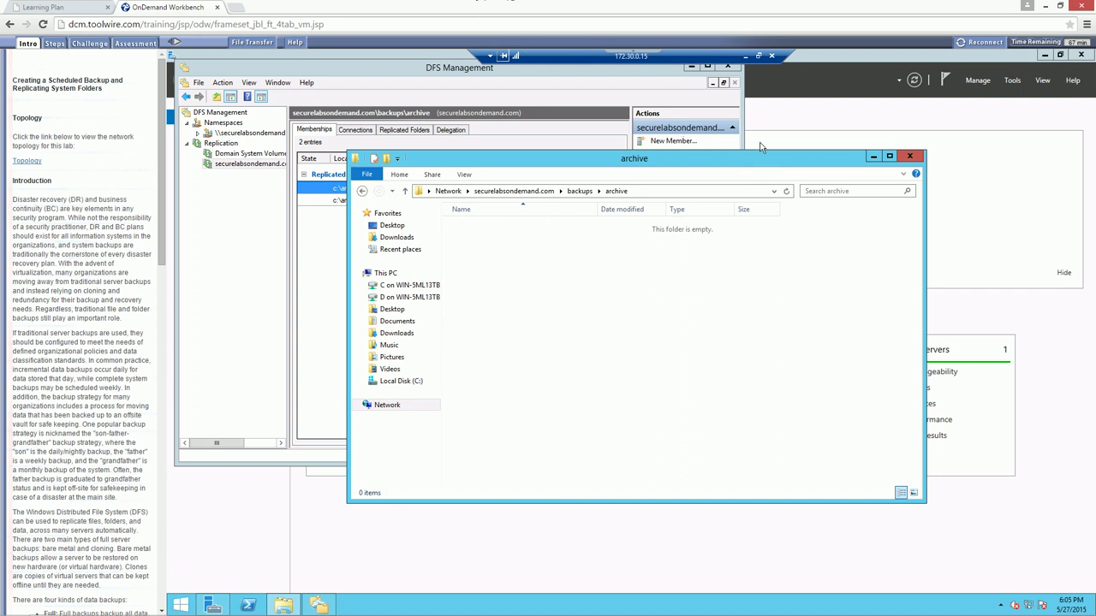
Close the empty archive folder window, then DFS Management and Server Manager
left_click(907, 158)
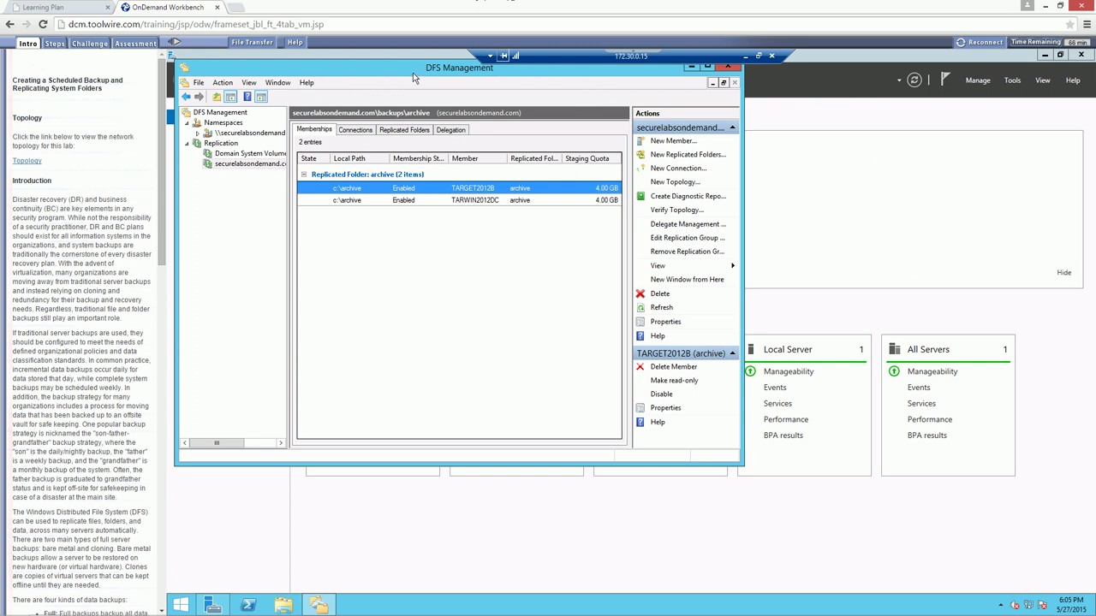
left_click_drag(413, 73, 440, 107)
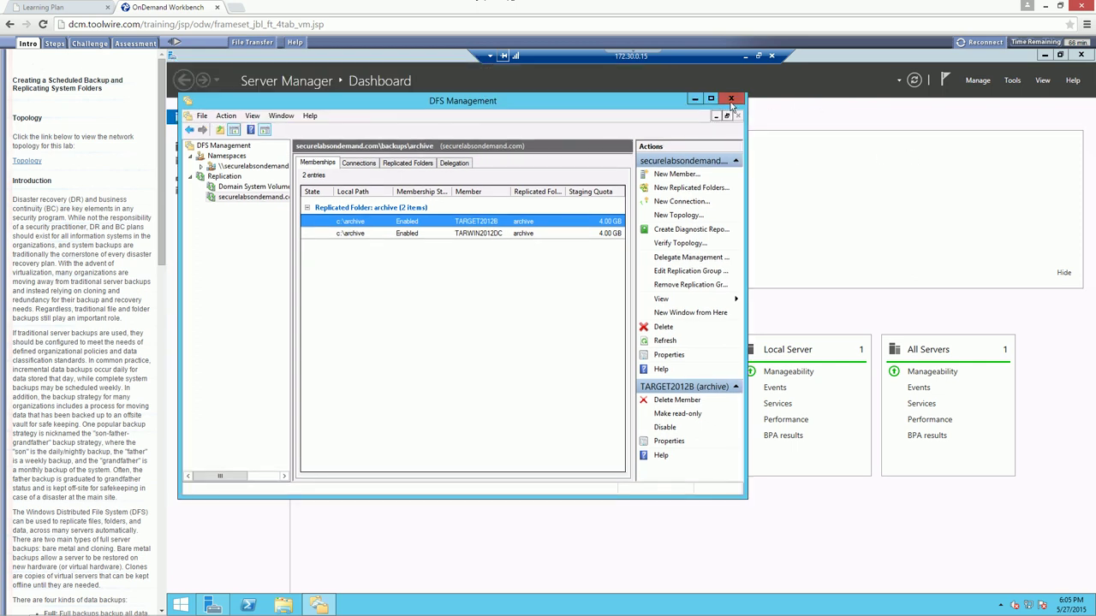
left_click(730, 99)
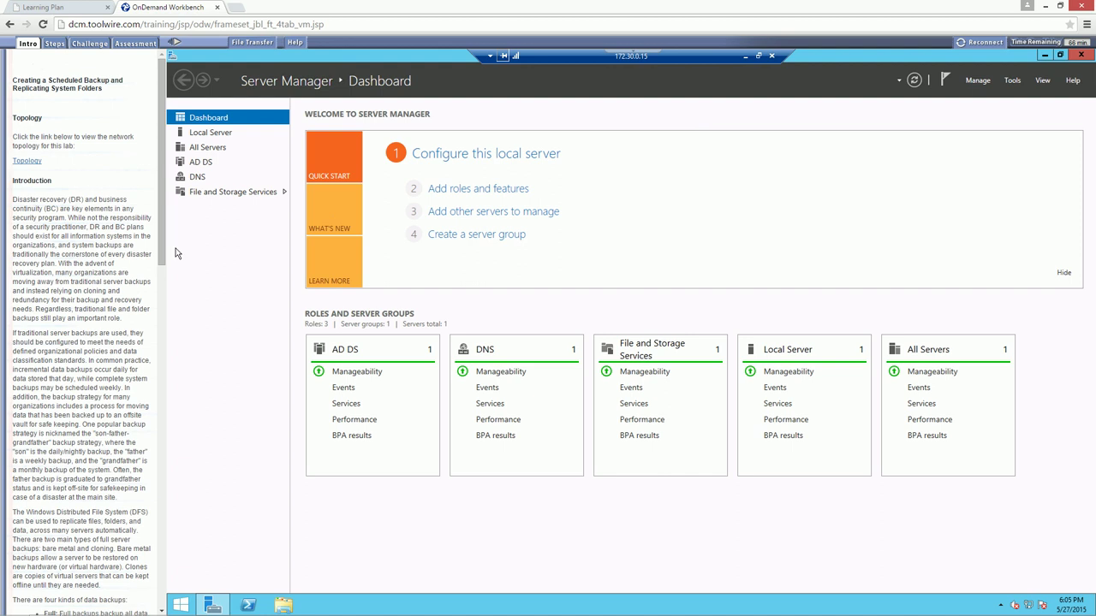
left_click(1080, 56)
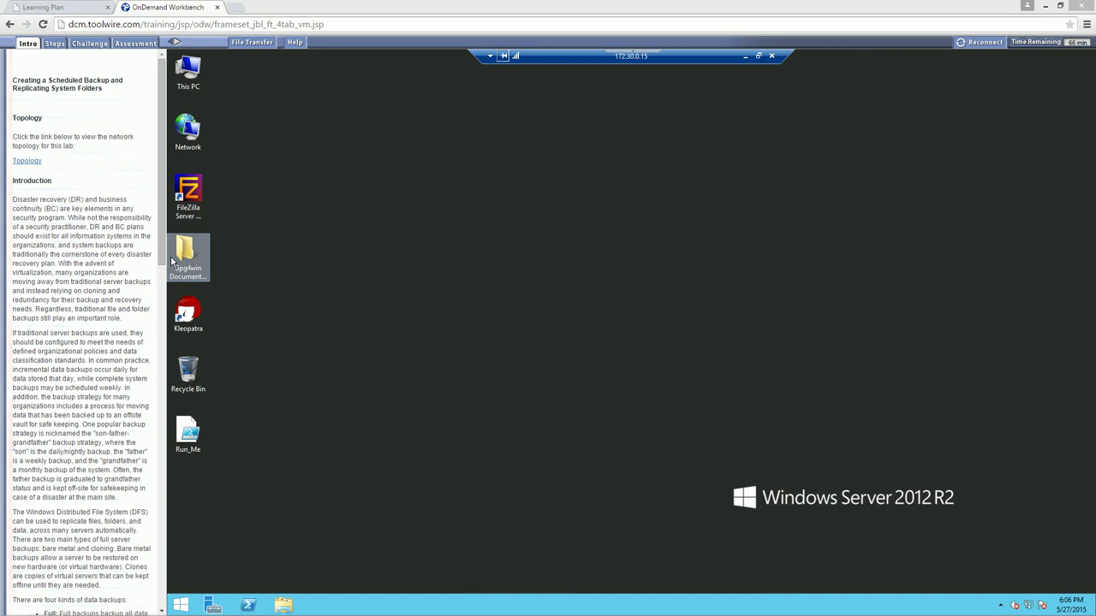
In PowerShell, run install-windowsfeature windows-server-backup -includeallsubfeature
left_click(247, 605)
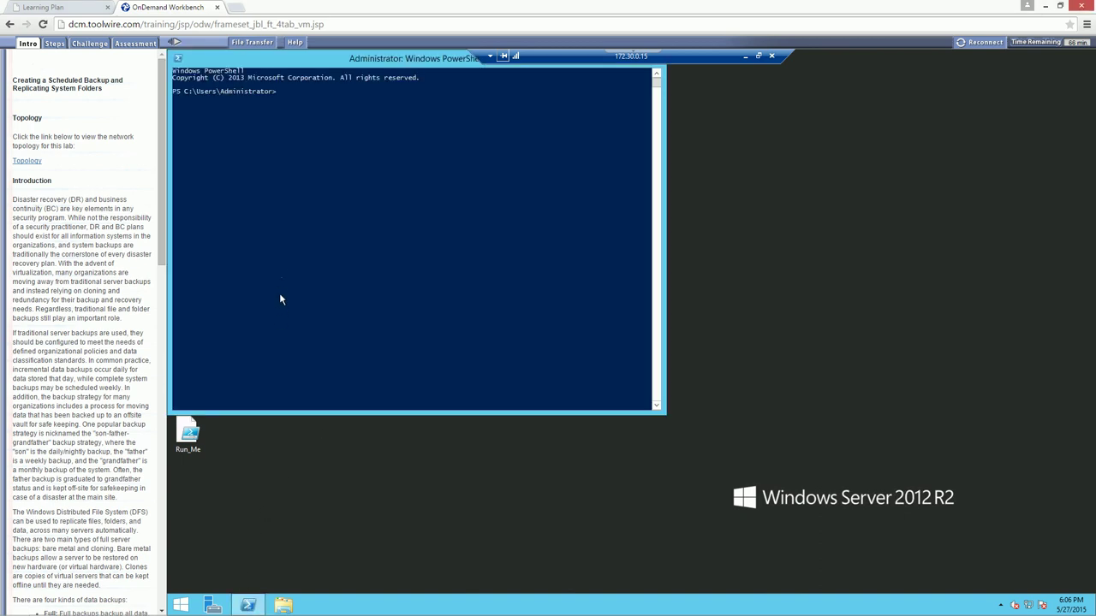
left_click(287, 265)
type("install-windowsfeature windows-server")
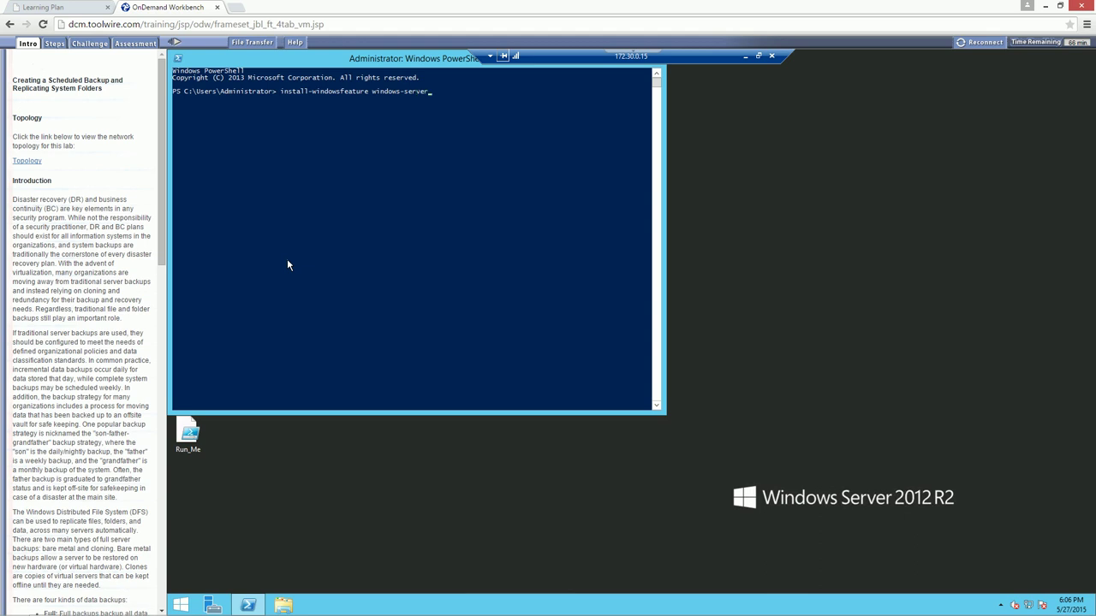
type("-backup -includeallsubfeatures")
key("Return")
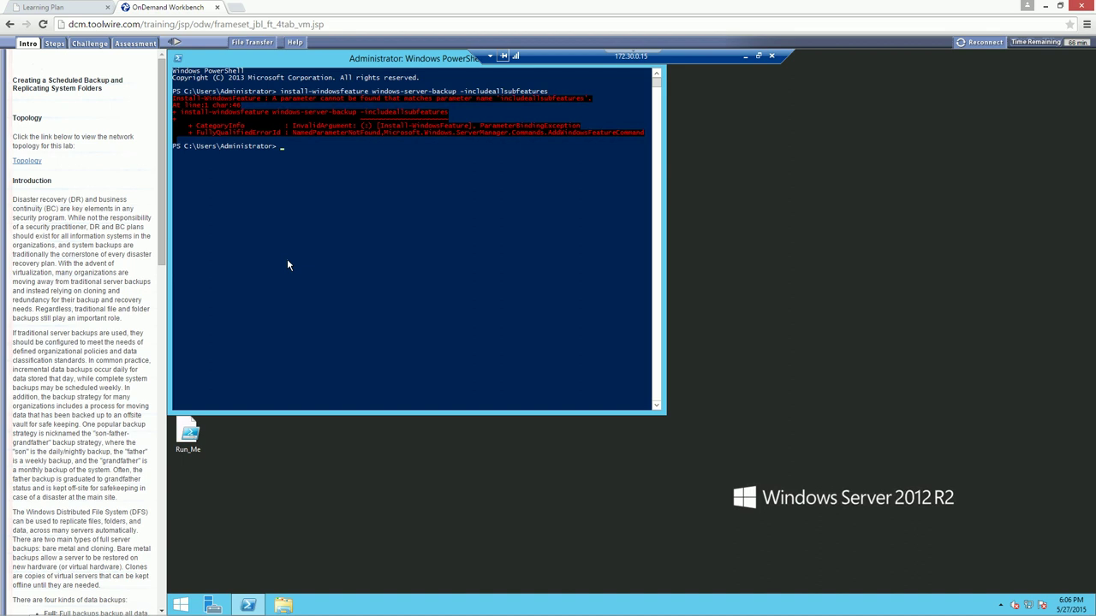
Correct the mistyped parameter name and rerun the install command so it succeeds
key("Up")
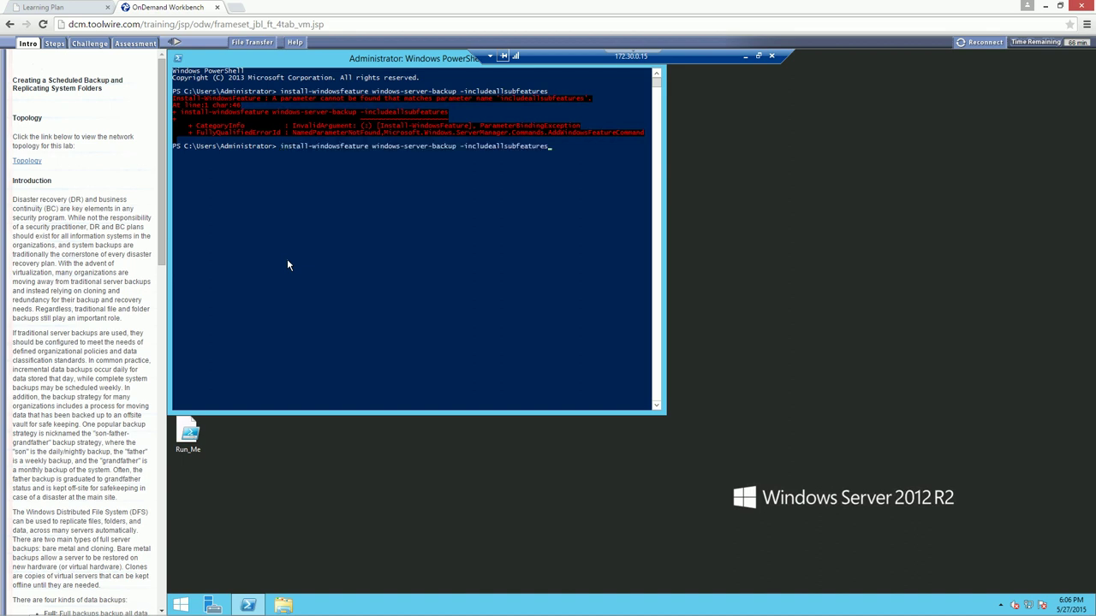
key("Left")
key("Left")
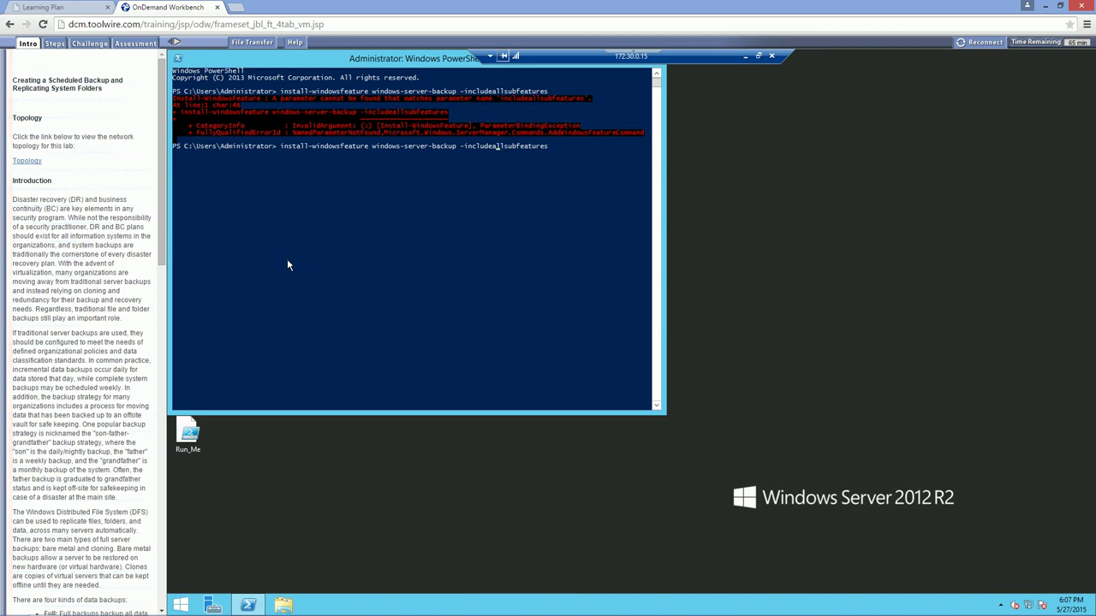
left_click(500, 218)
key("BackSpace")
type("a")
key("End")
key("BackSpace")
key("Return")
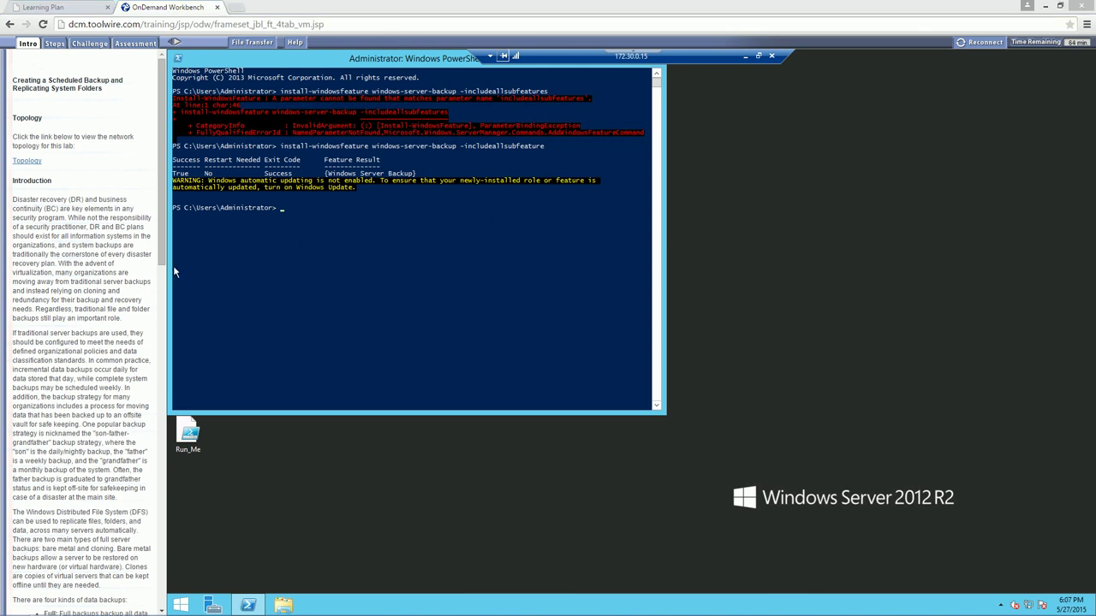
Exit the PowerShell console
left_click(369, 240)
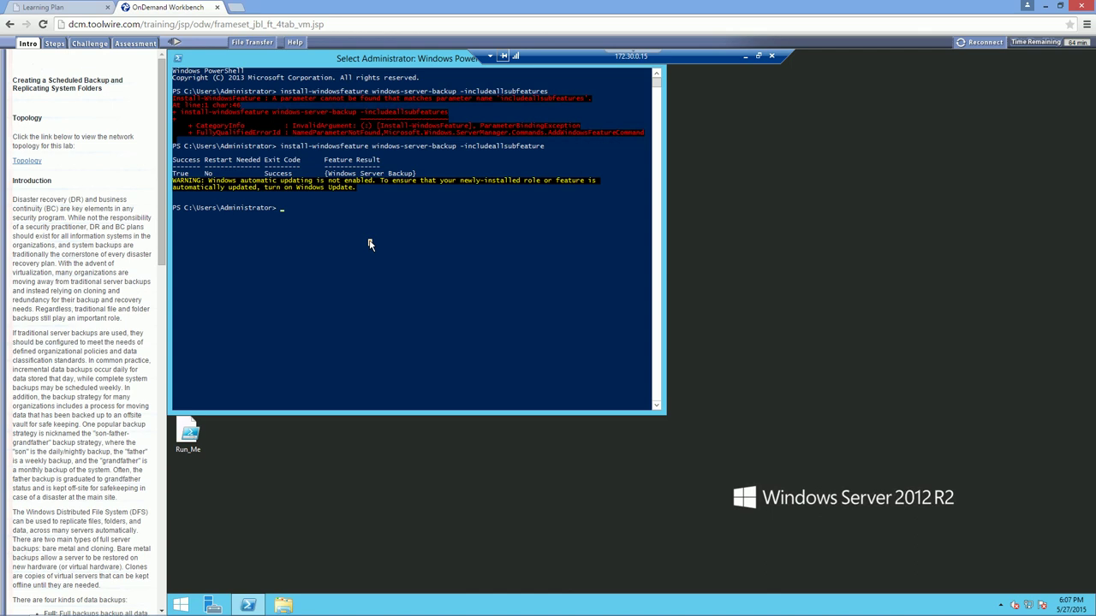
type("ex")
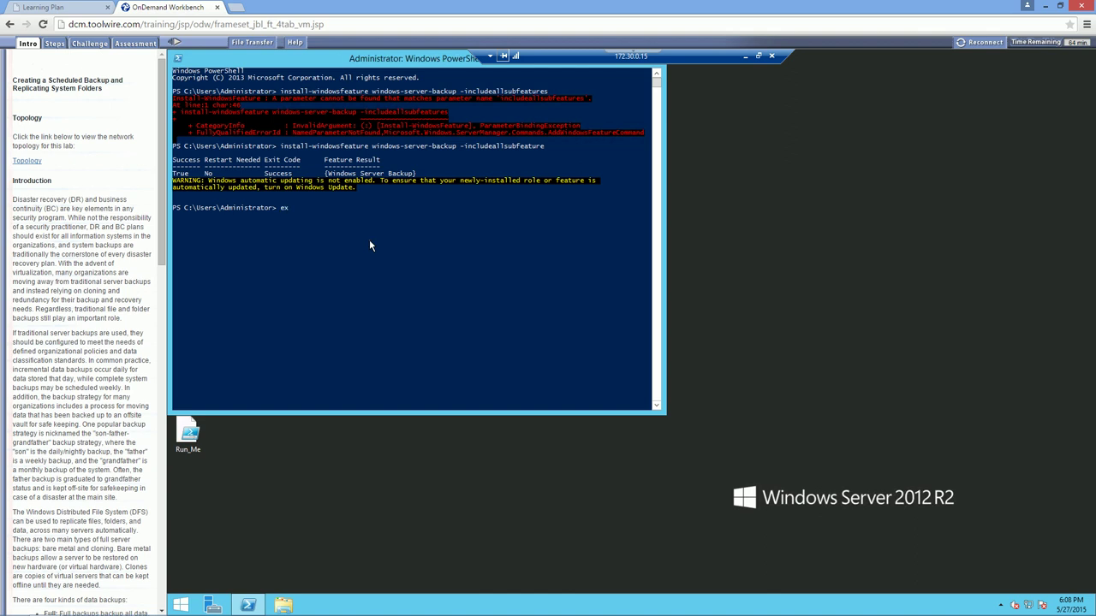
type("it")
key("Return")
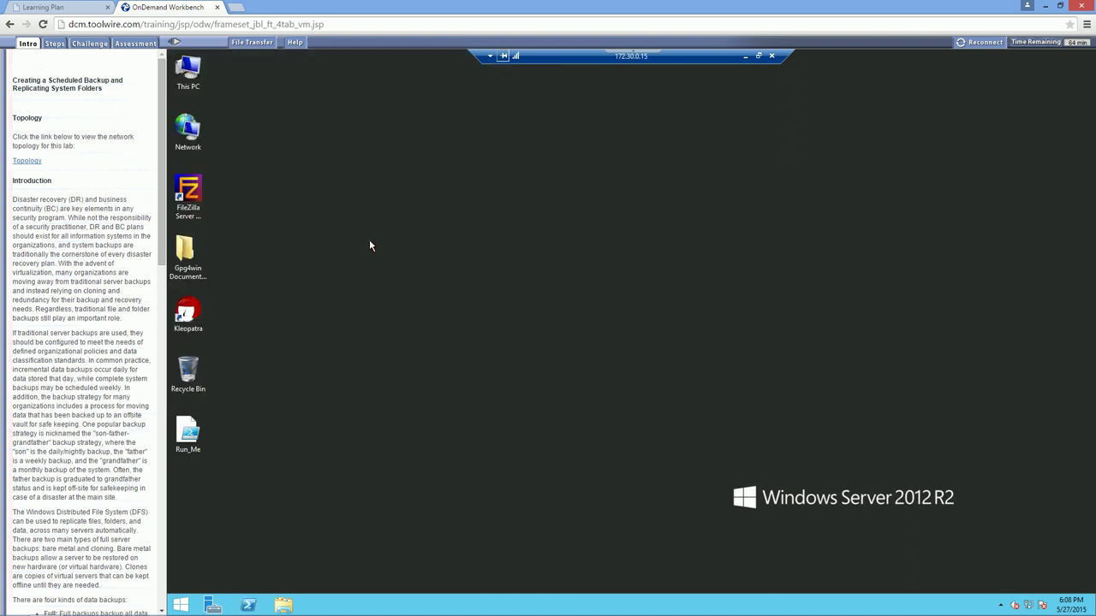
Search the Start screen for 'backup' and launch Windows Server Backup
left_click(179, 605)
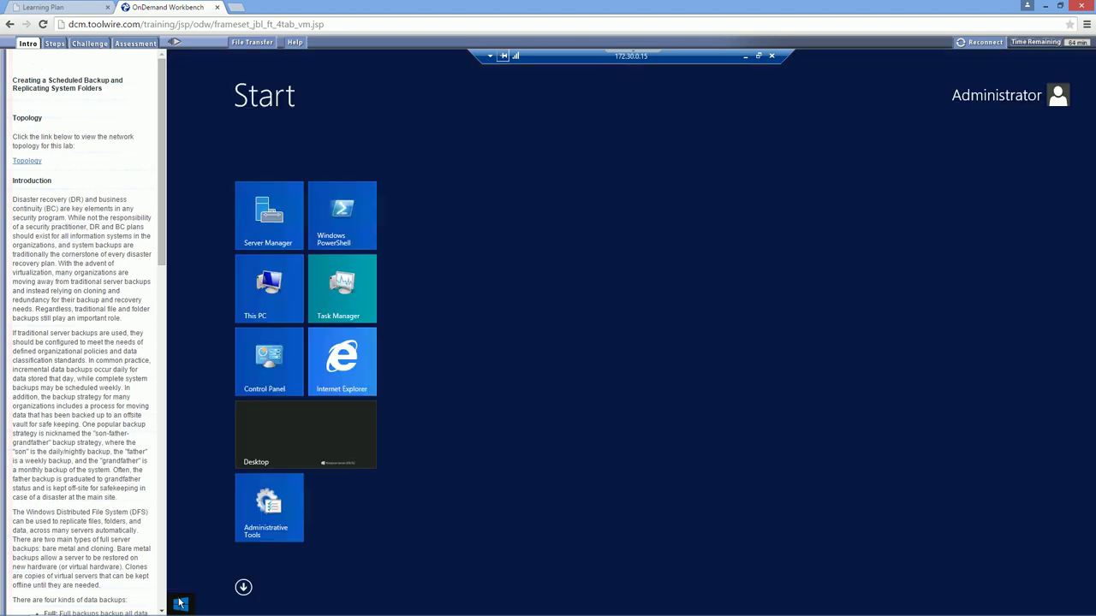
type("backup")
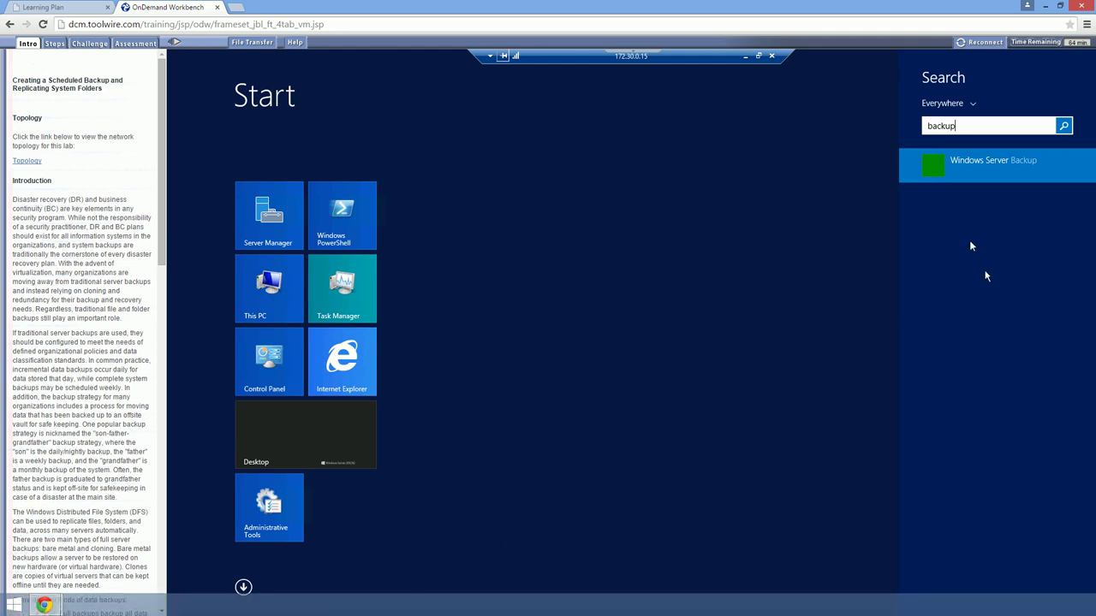
left_click(954, 167)
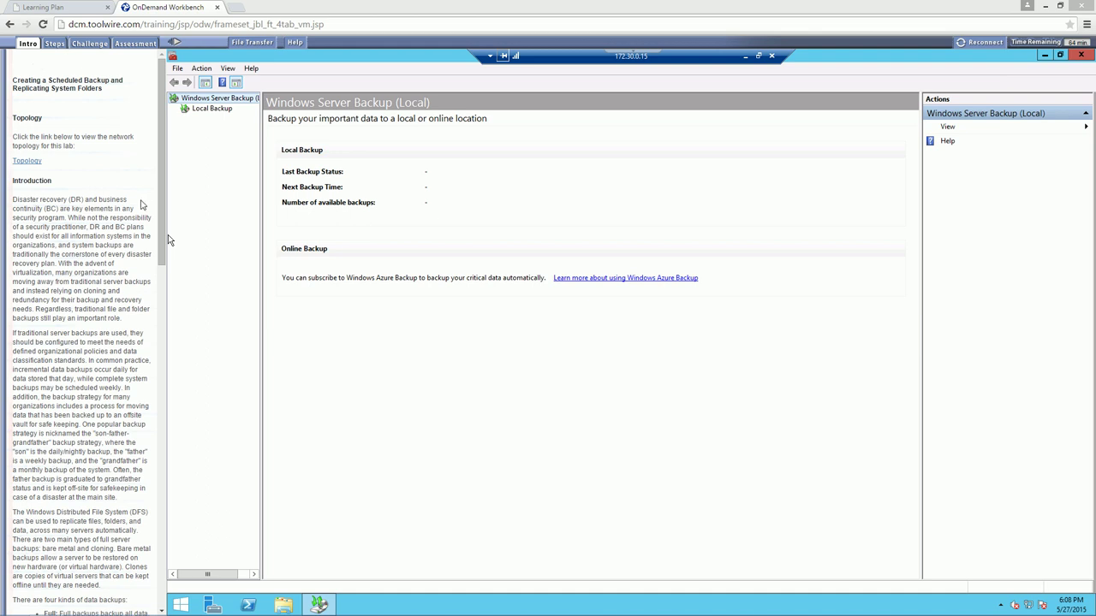
Start the Backup Schedule Wizard from the Local Backup context menu
left_click(204, 111)
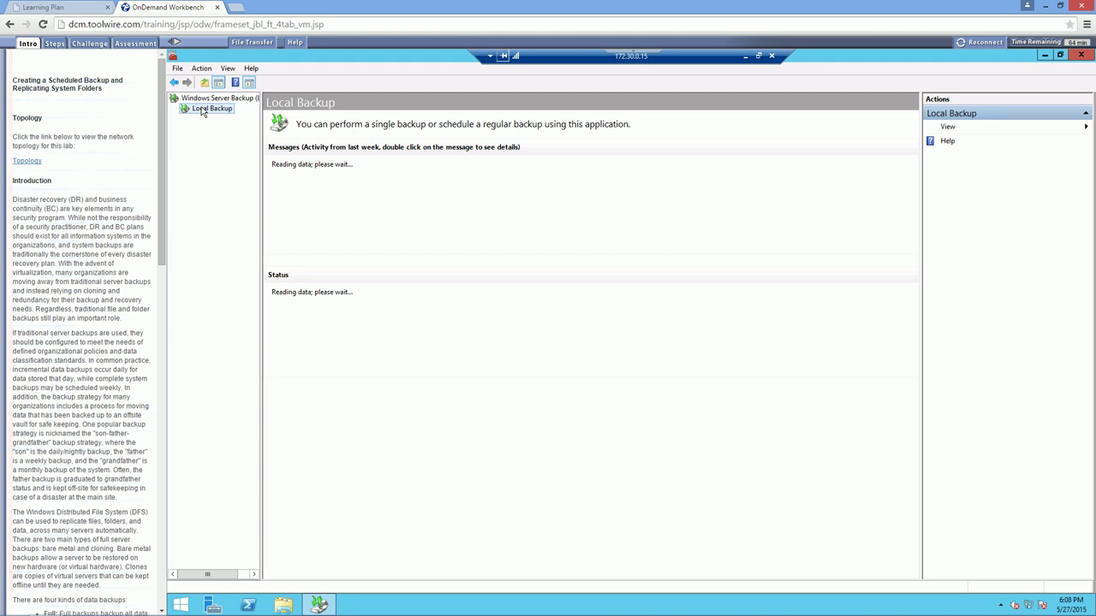
right_click(203, 111)
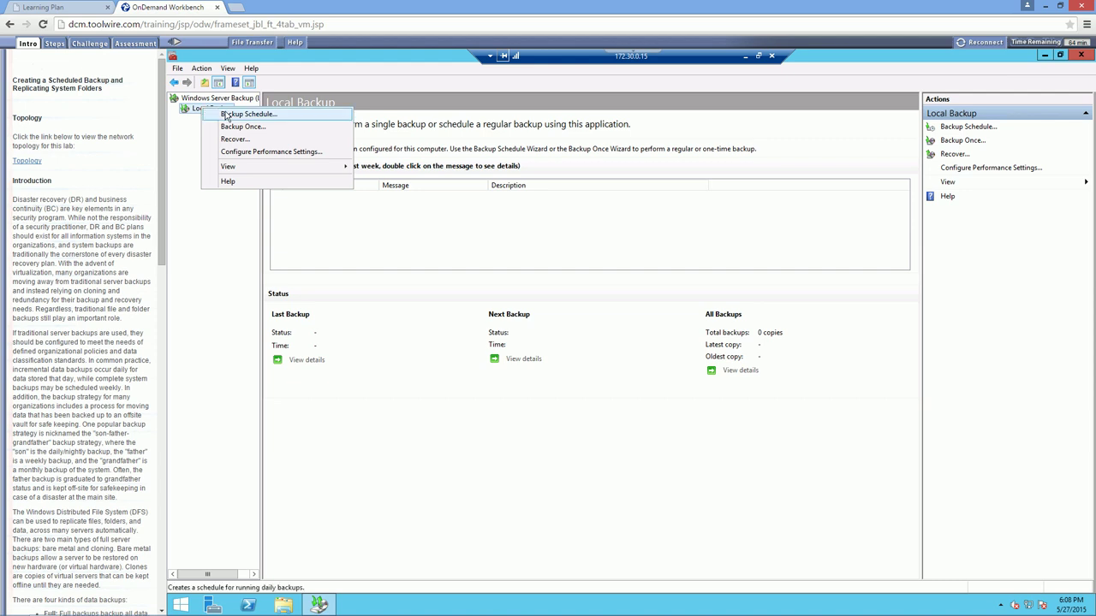
left_click(225, 115)
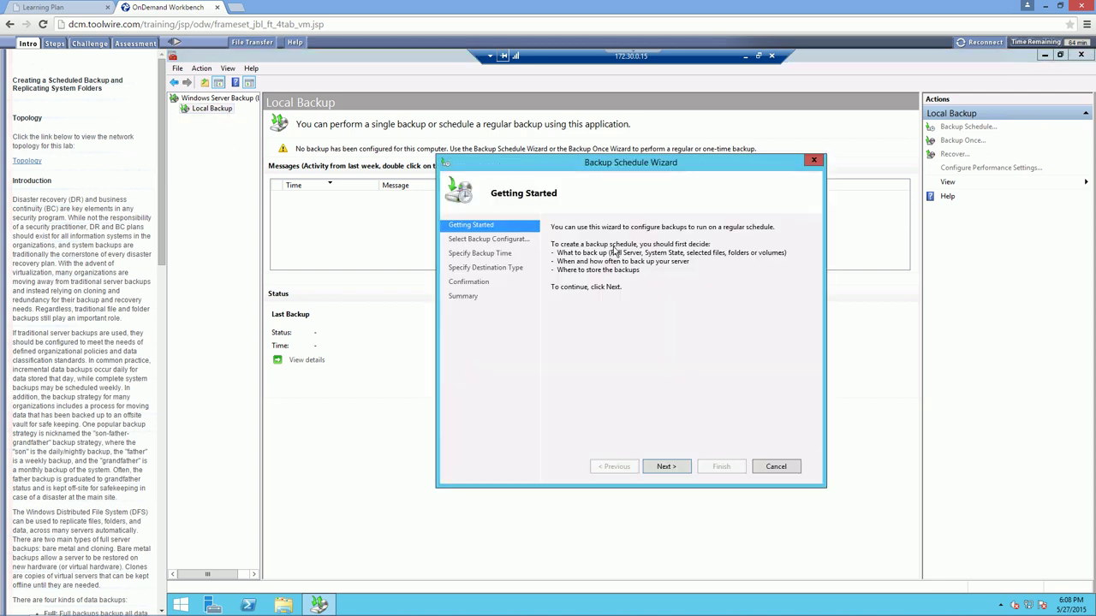
Choose a custom backup containing only the ERPdocuments folder on Local disk (C:)
left_click(664, 467)
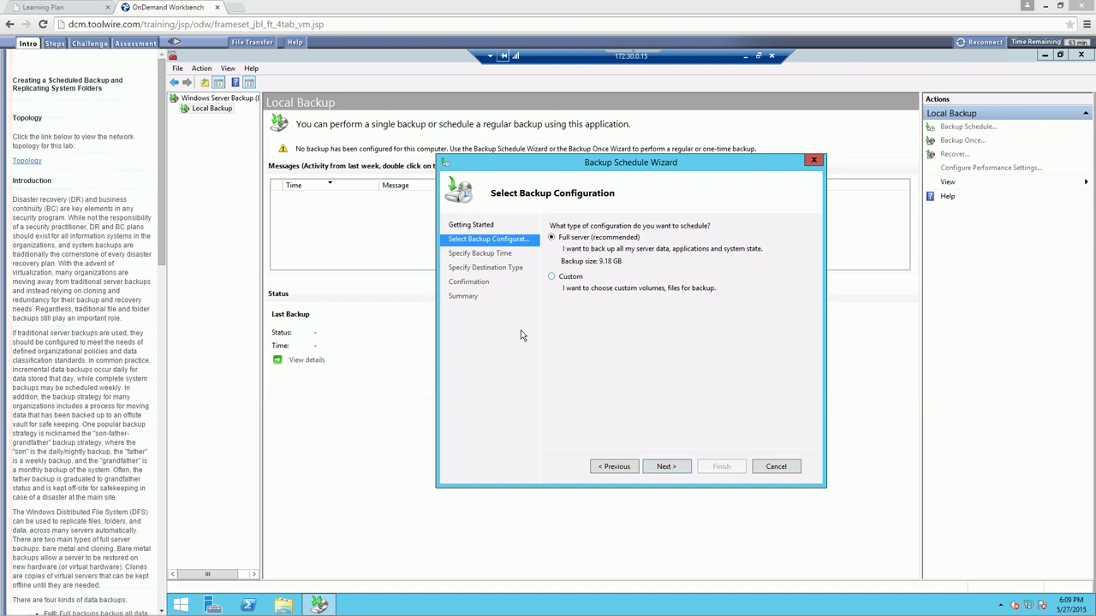
left_click(553, 281)
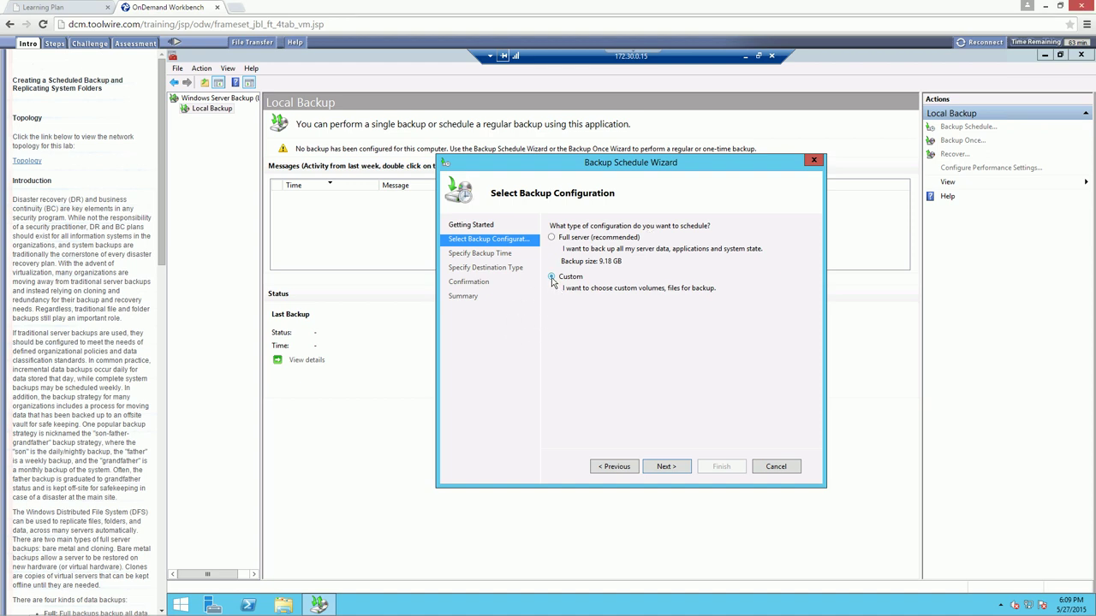
left_click(670, 468)
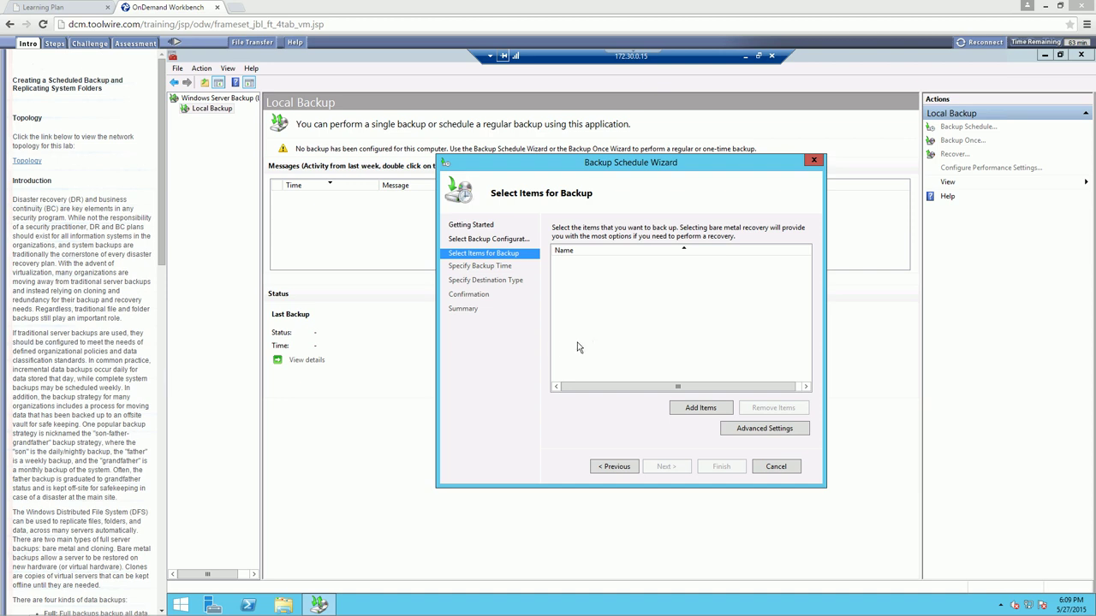
left_click(701, 412)
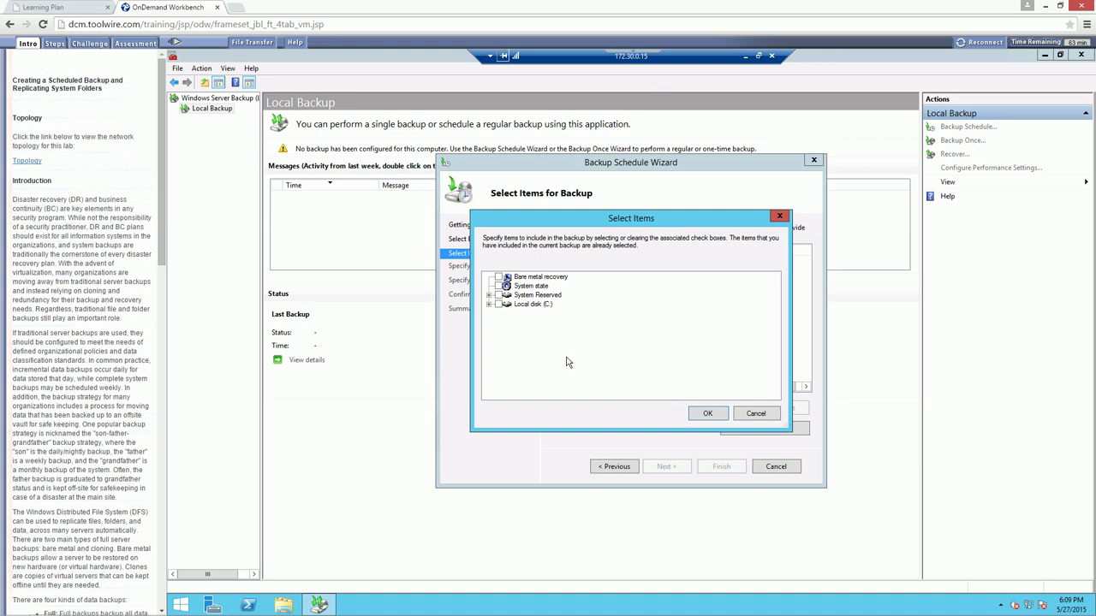
left_click(488, 304)
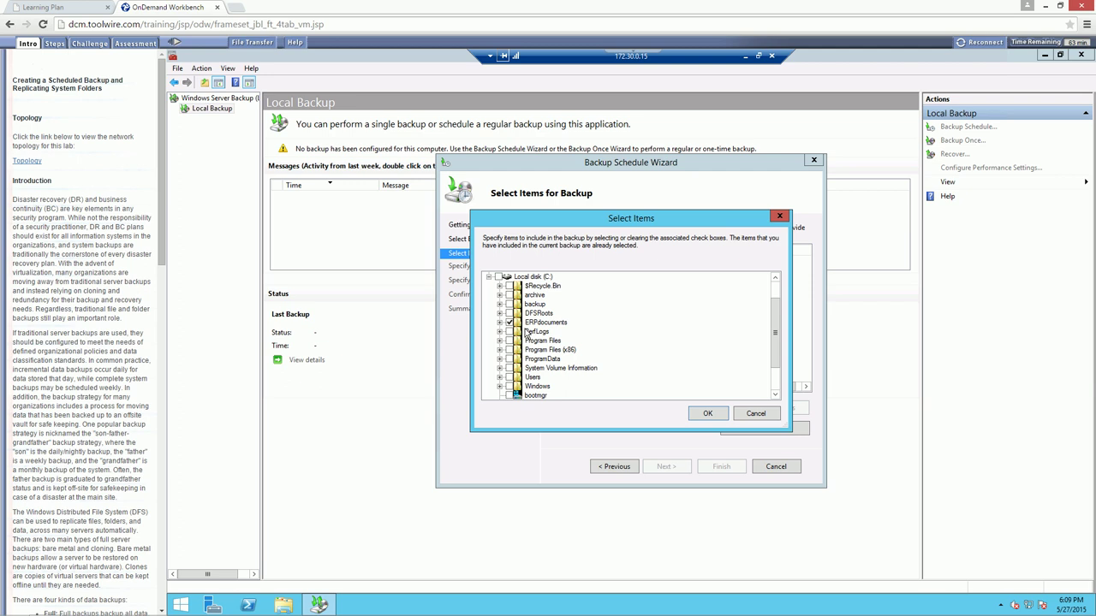
left_click(706, 414)
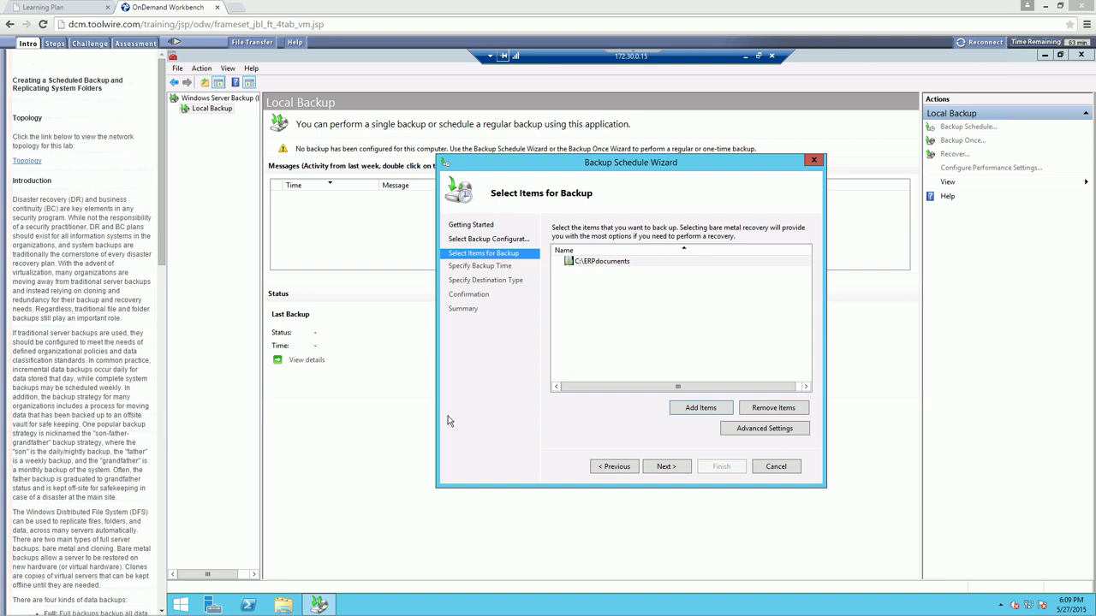
Keep the daily 9:00 PM time, pick a shared network folder destination, and accept the warning
left_click(657, 468)
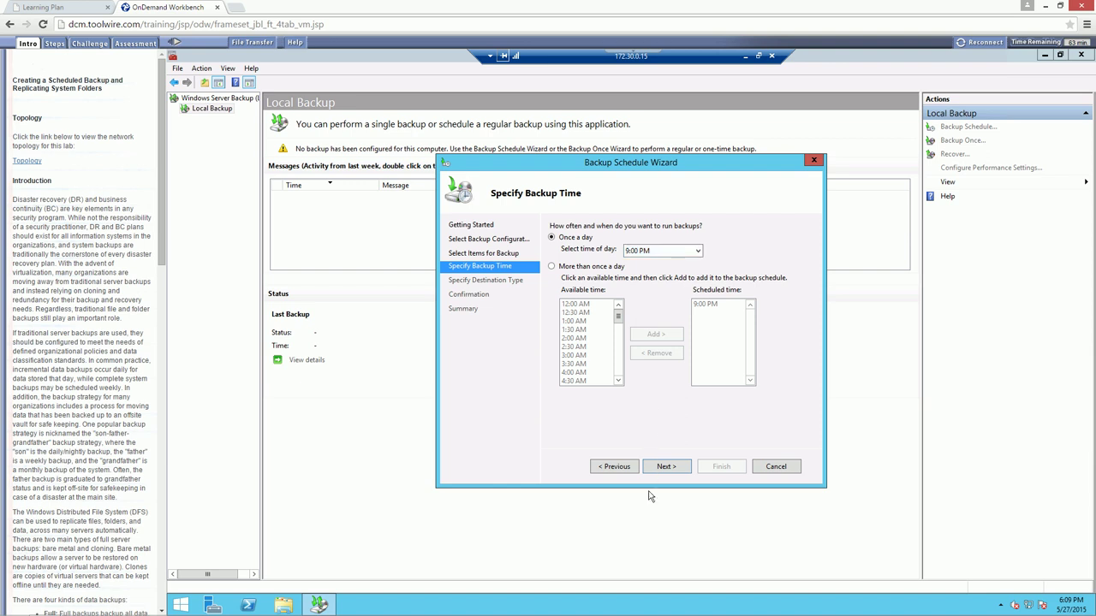
left_click(666, 467)
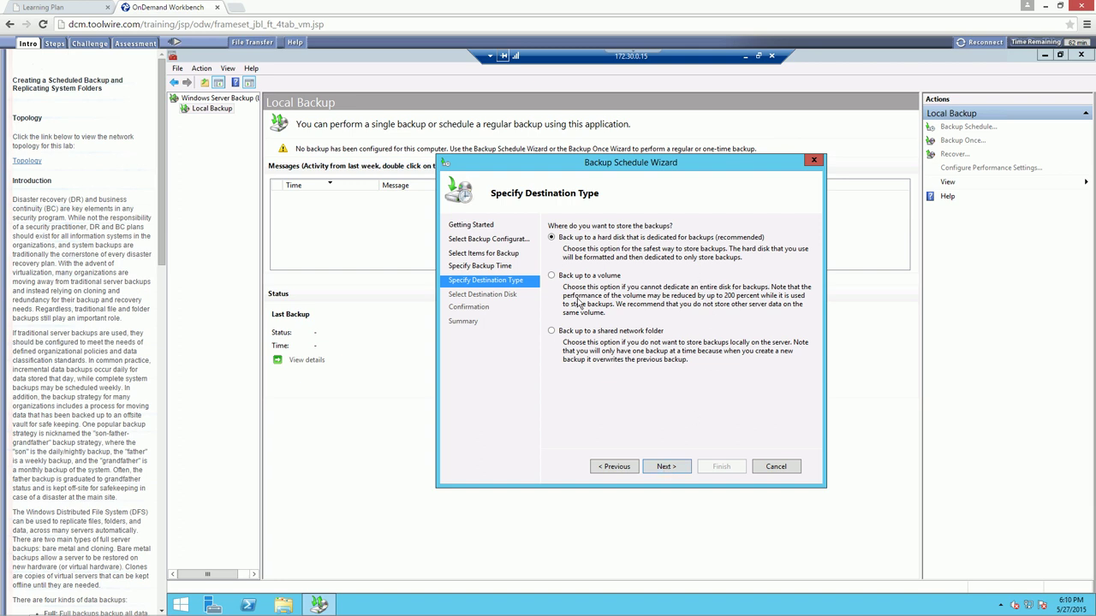
left_click(566, 335)
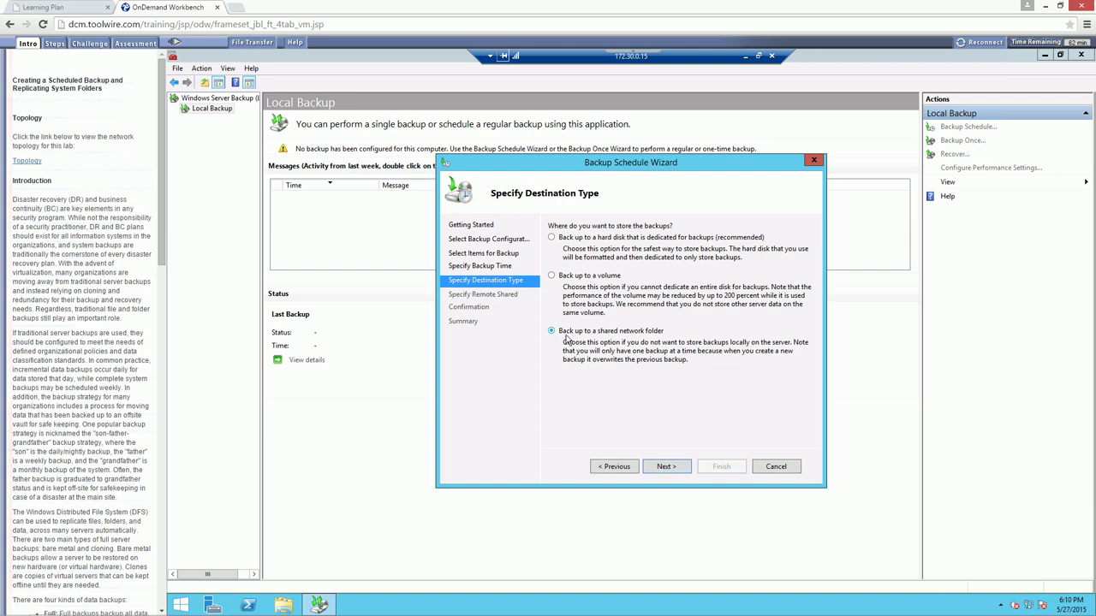
left_click(666, 466)
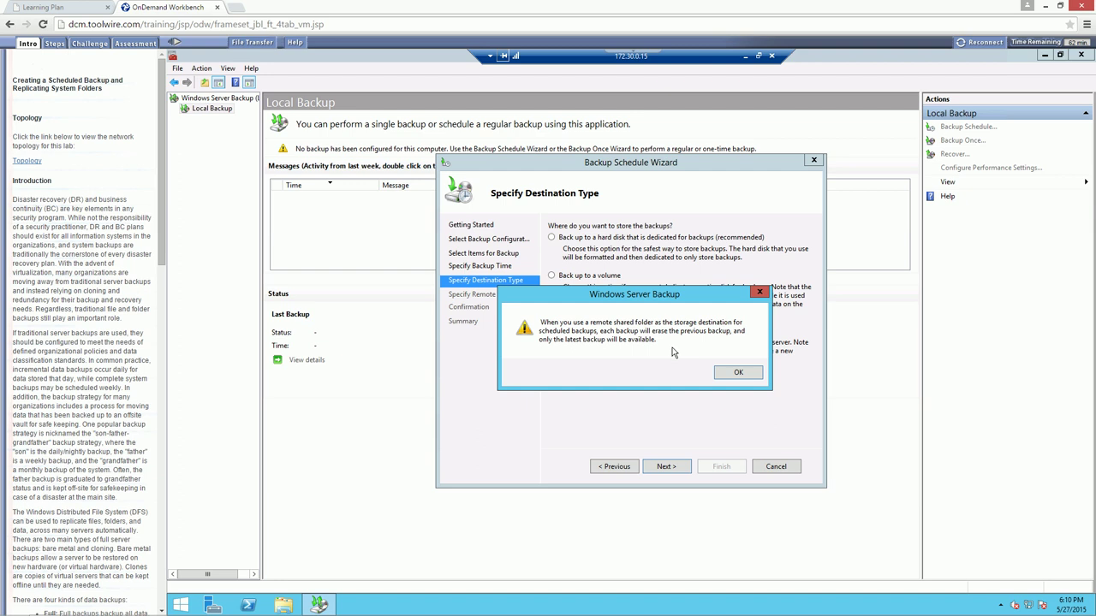
left_click(734, 371)
left_click(736, 372)
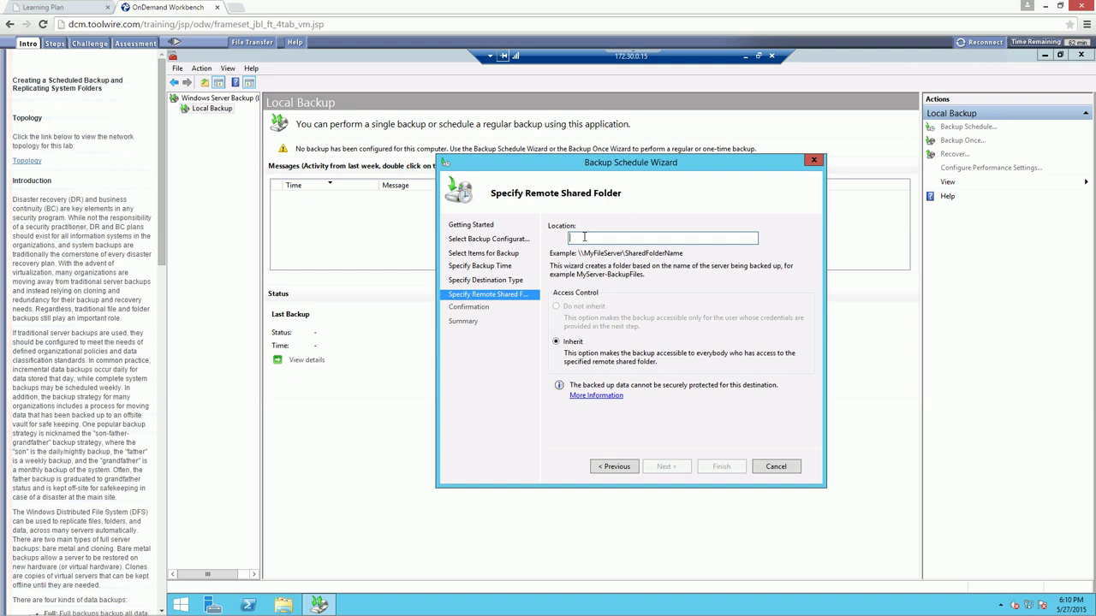
Enter \\172.30.0.15\archive as the remote shared folder location
type("\\\\")
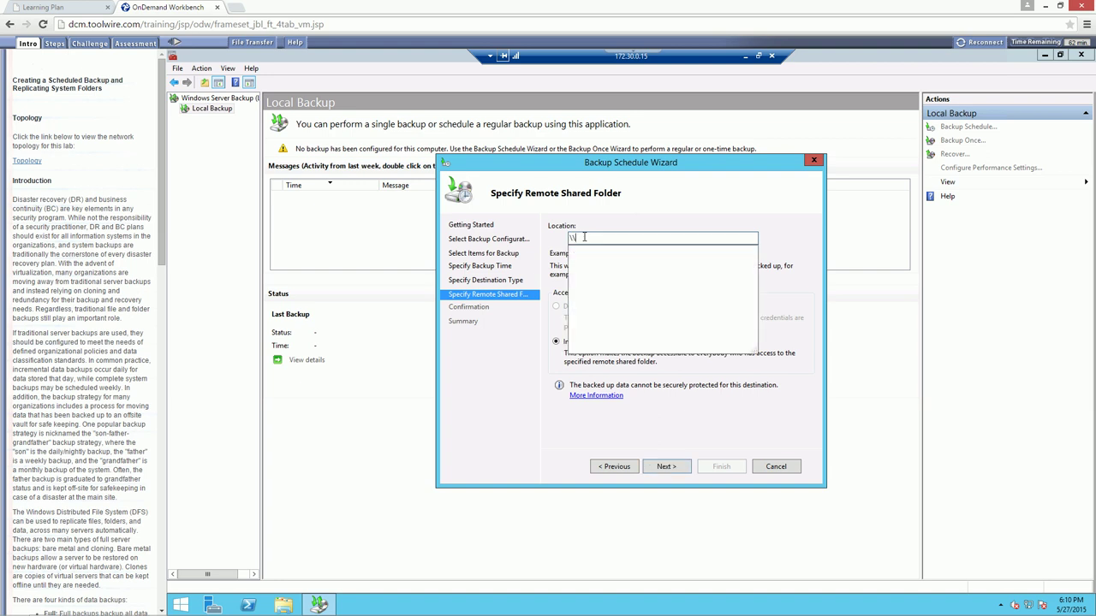
type("172")
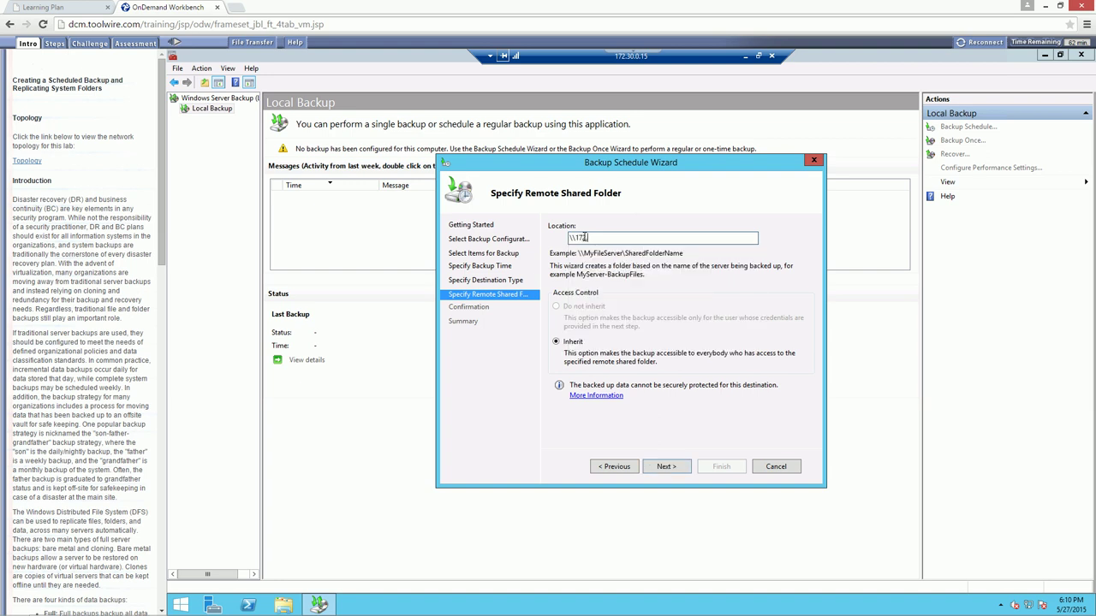
type(".30.0.15\\archiv")
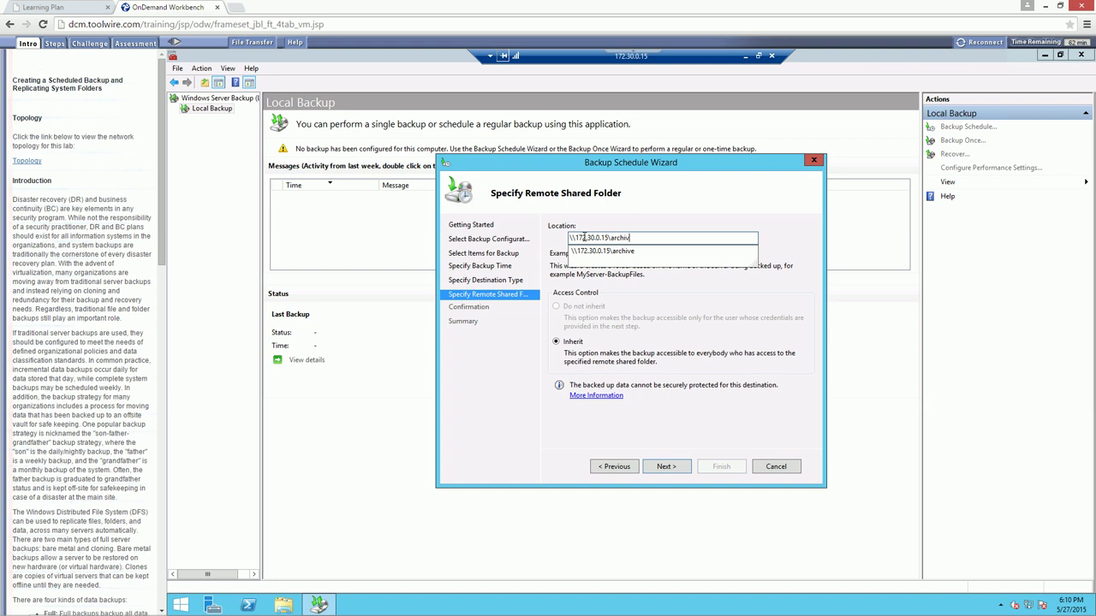
type("e")
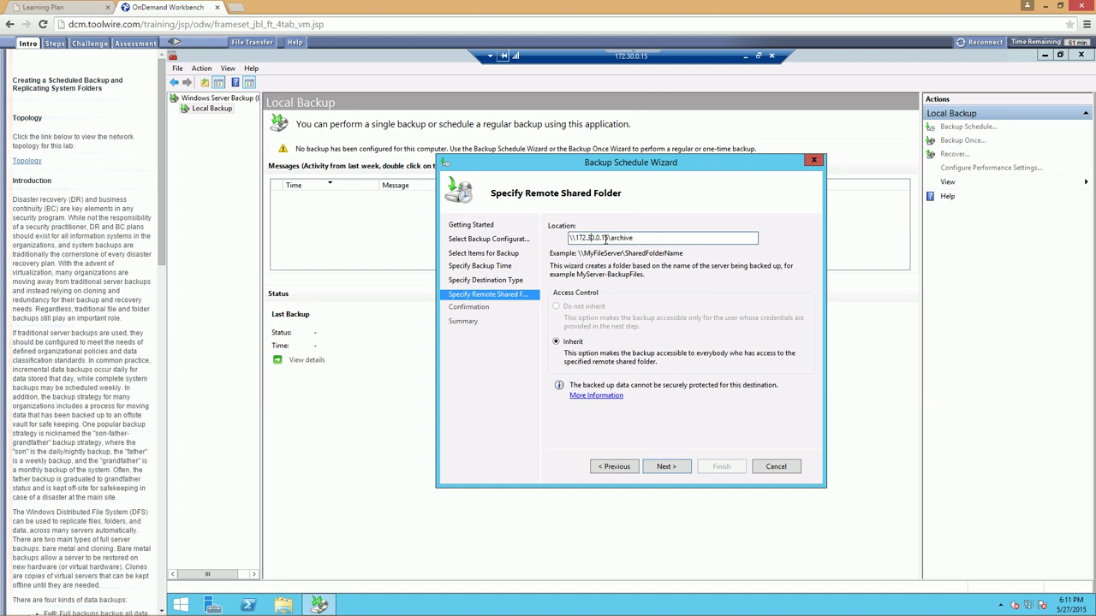
left_click_drag(607, 238, 558, 243)
left_click(650, 236)
Register the schedule using the administrator account's user name and password
left_click(658, 470)
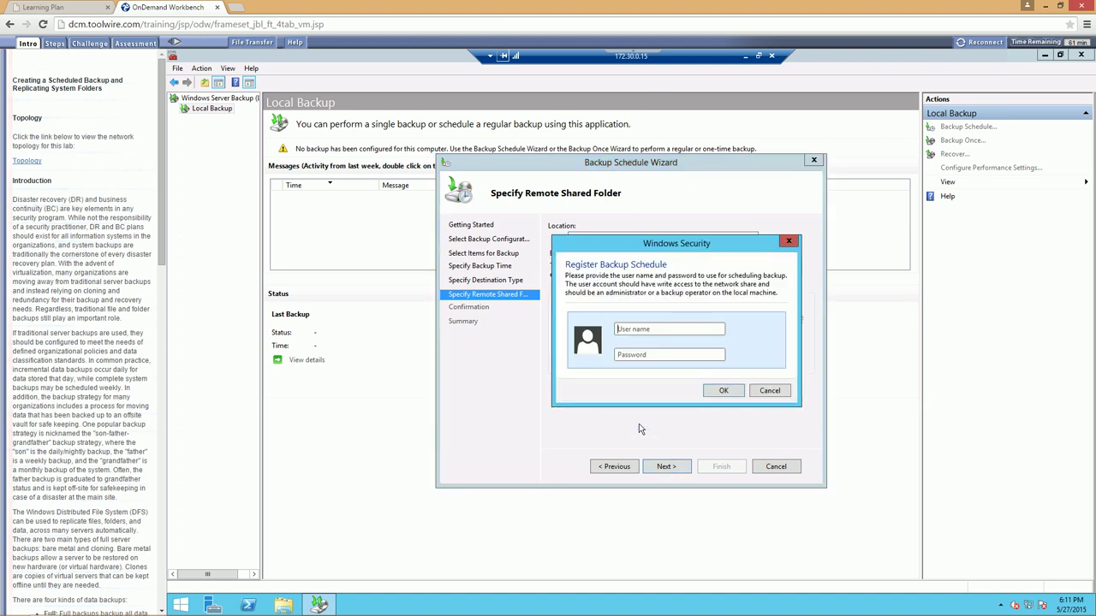
type("administrator@securelabsondemand.comPa")
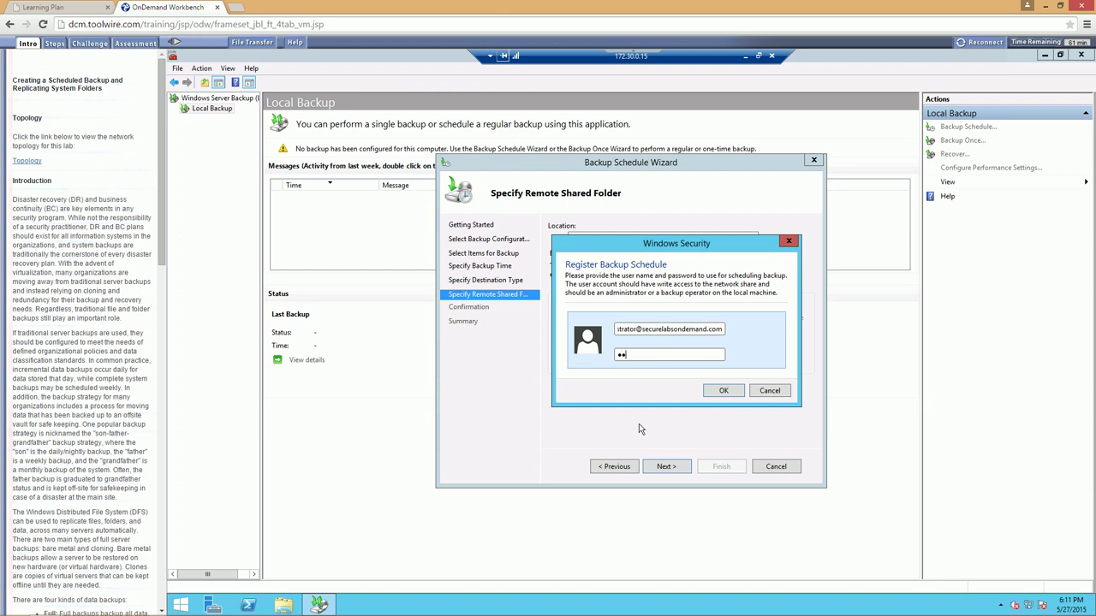
type("$$w0rd1")
key("Return")
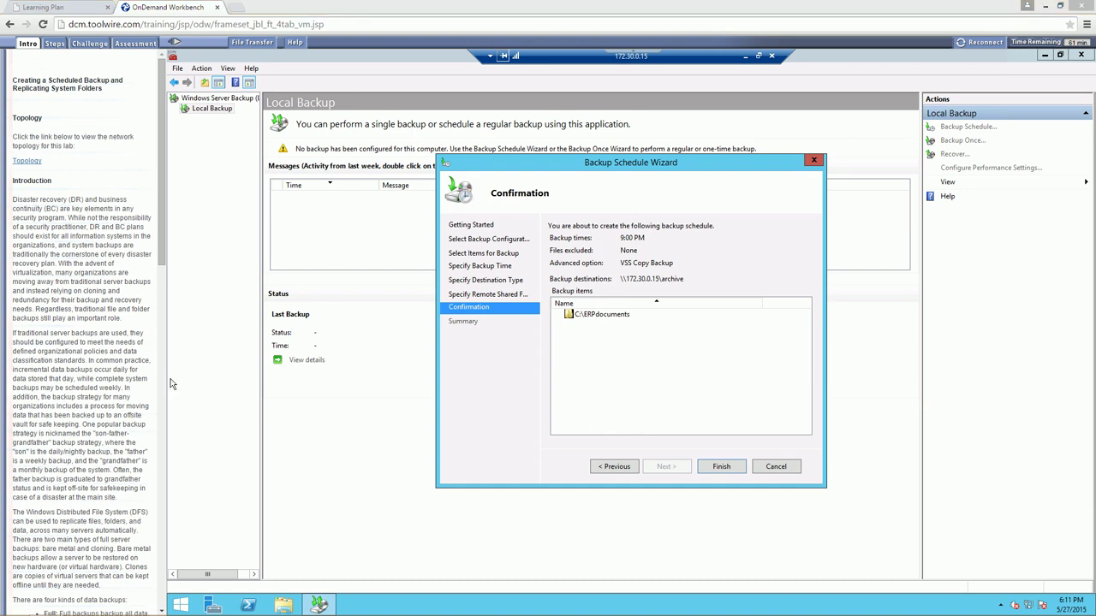
Finish the wizard to create the daily 9:00 PM schedule, then close it
left_click(730, 469)
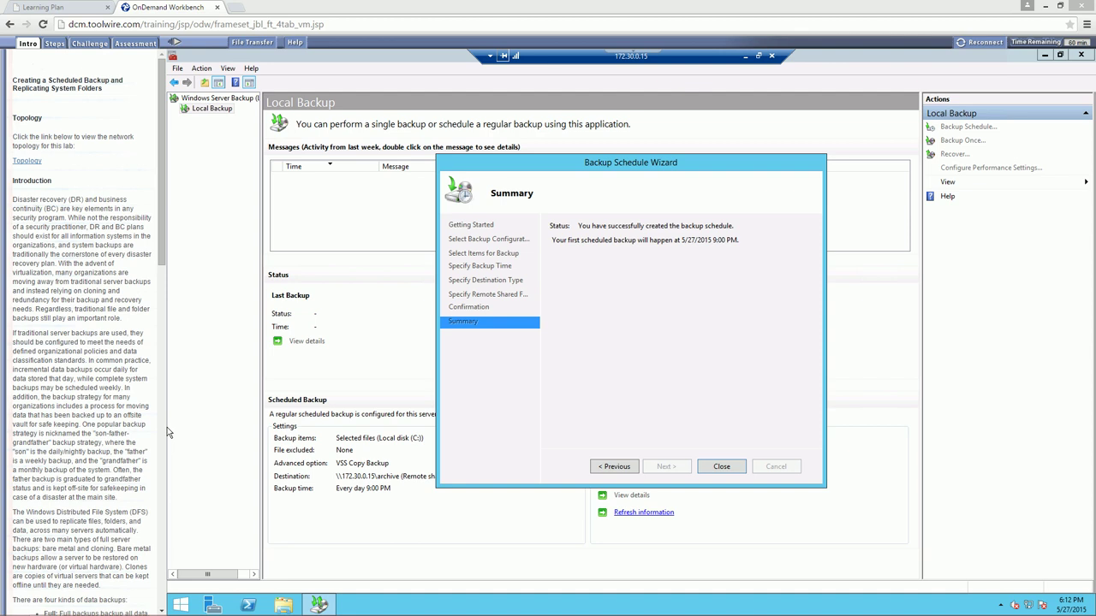
left_click(727, 468)
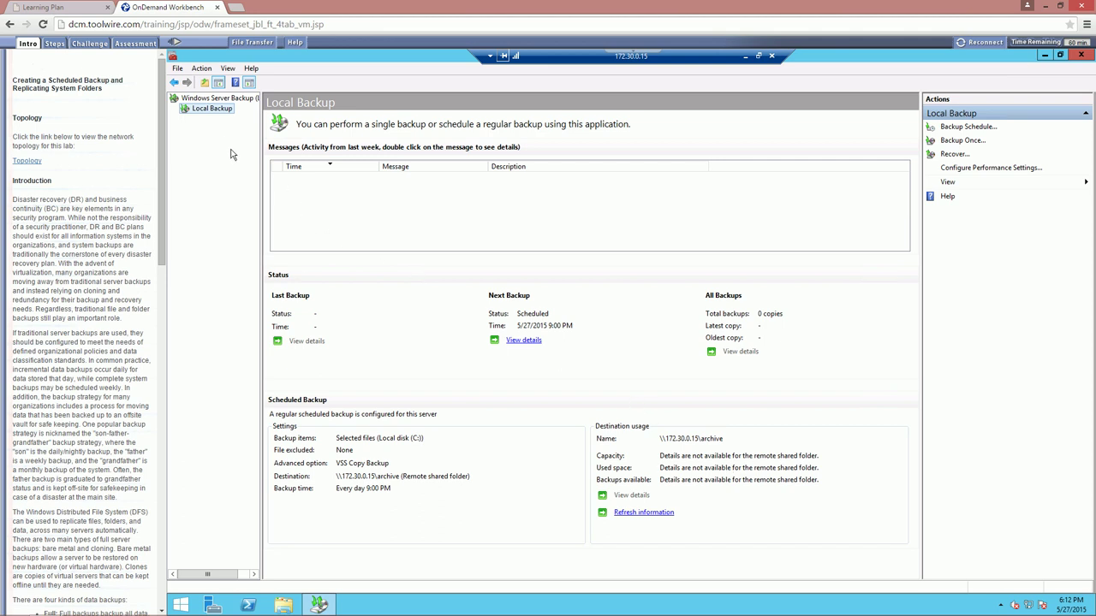
Launch the Backup Once Wizard from the Local Backup context menu
right_click(201, 117)
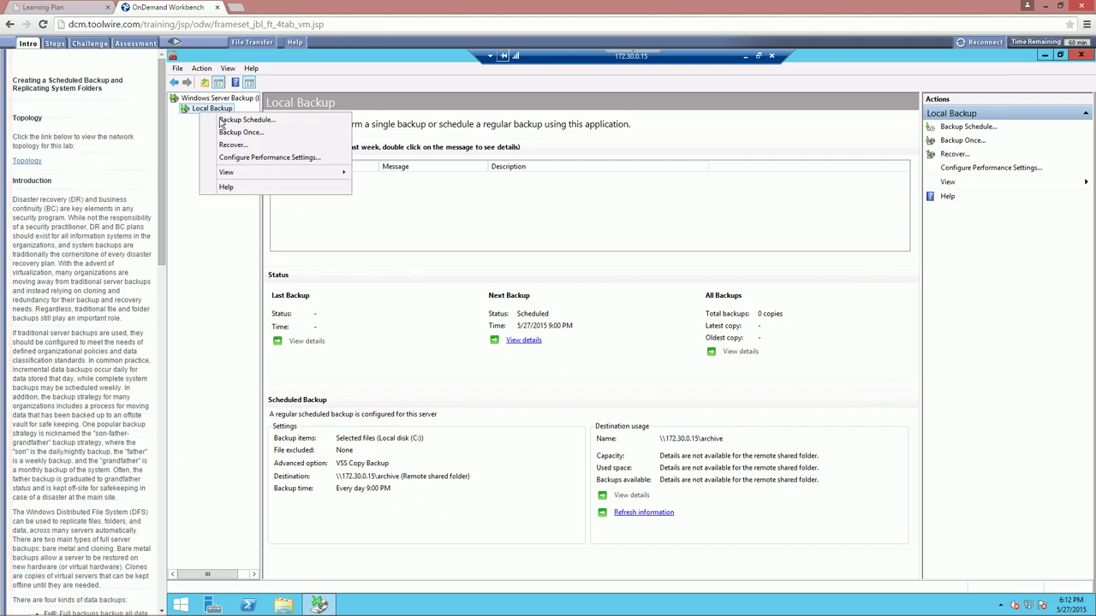
left_click(189, 126)
right_click(193, 112)
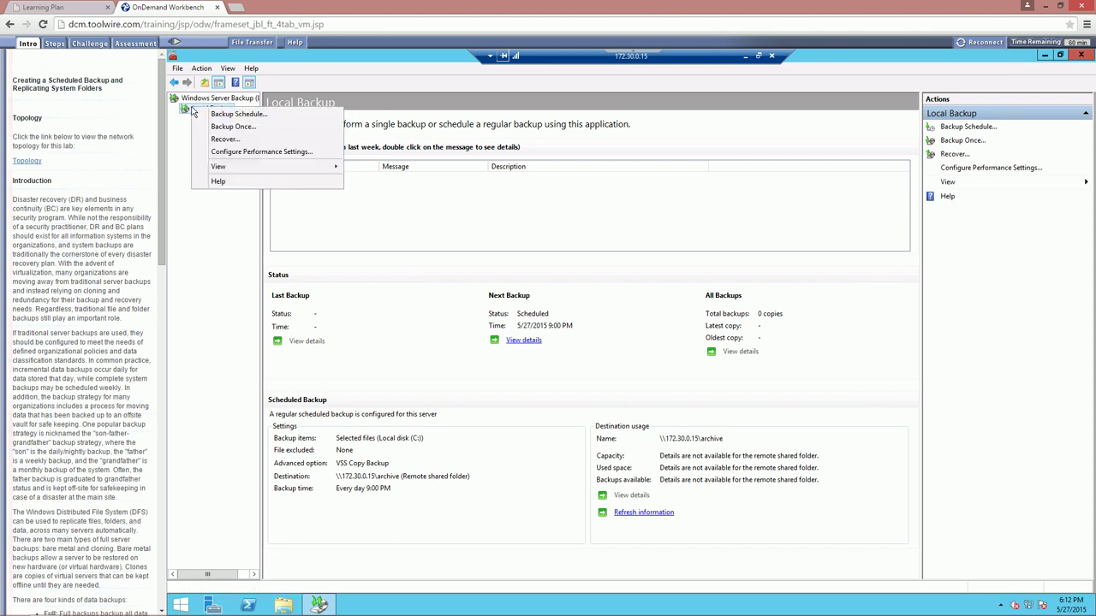
left_click(243, 131)
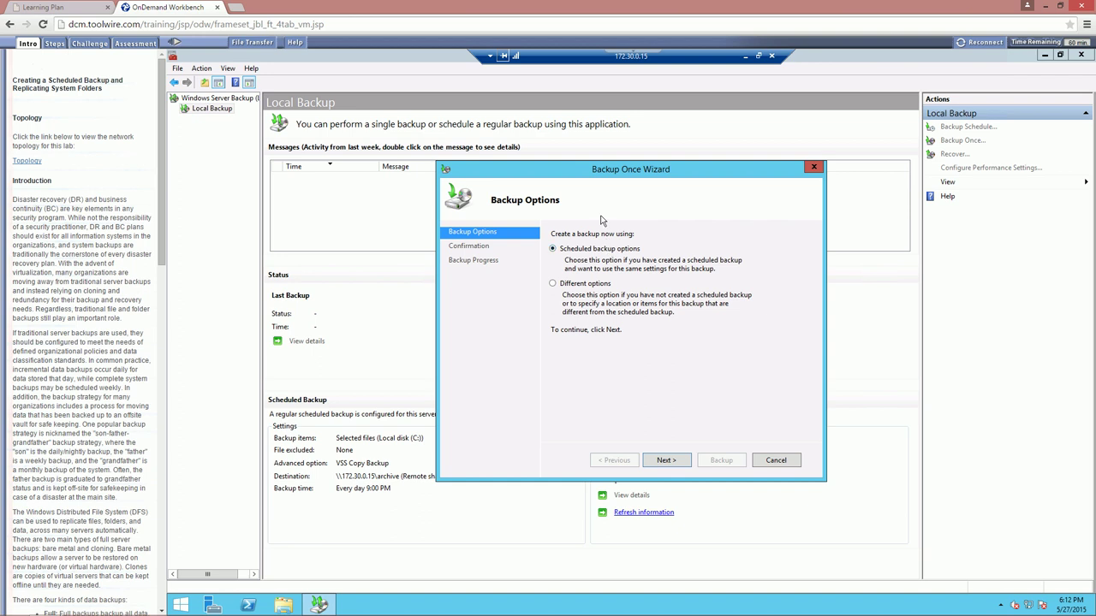
left_click(775, 461)
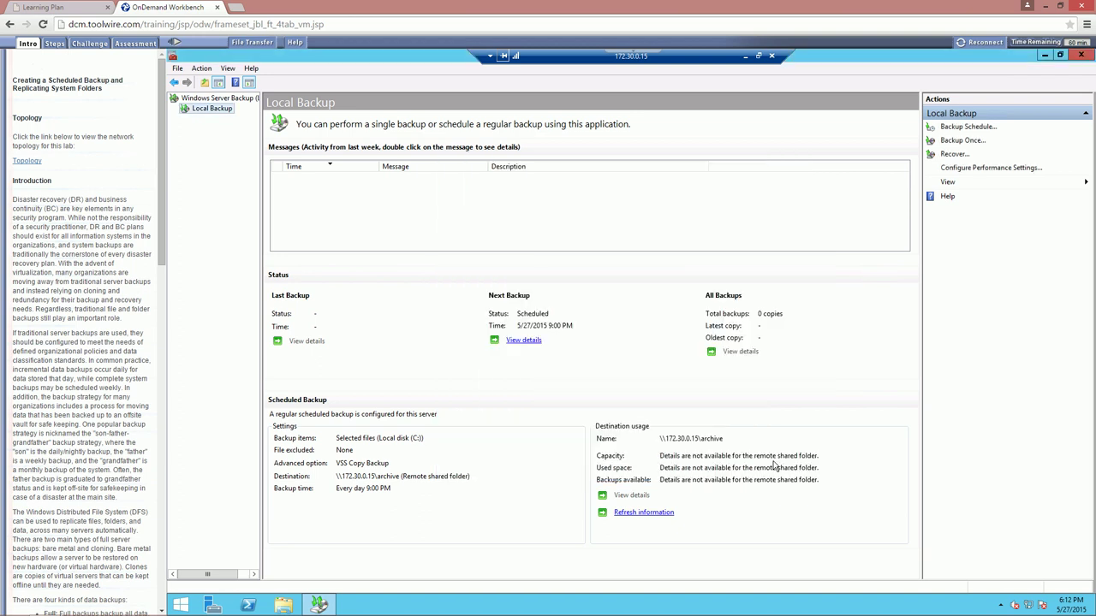
right_click(204, 110)
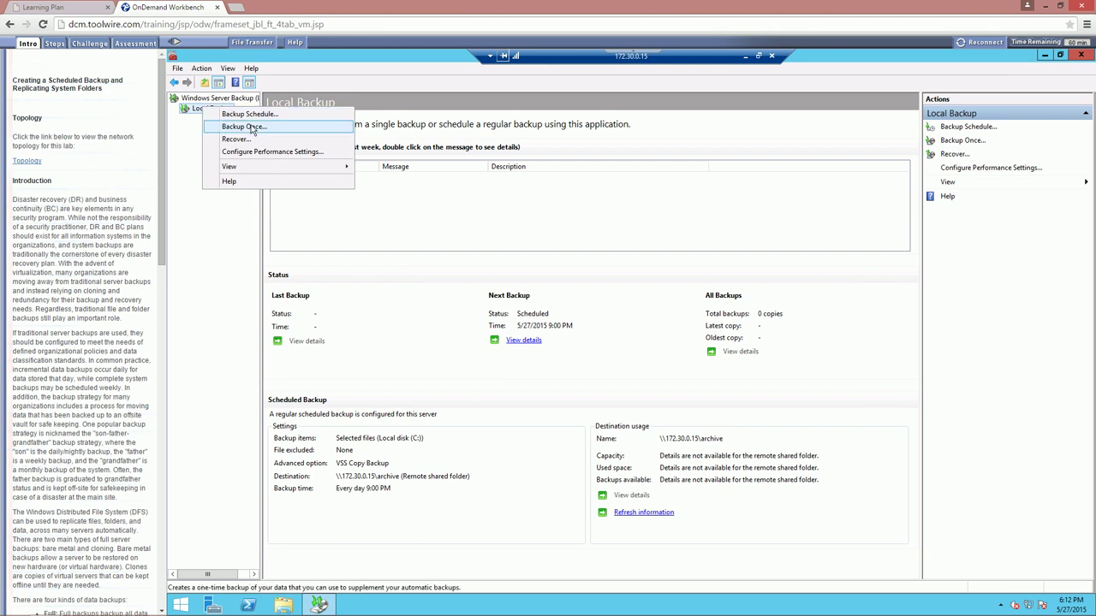
left_click(244, 127)
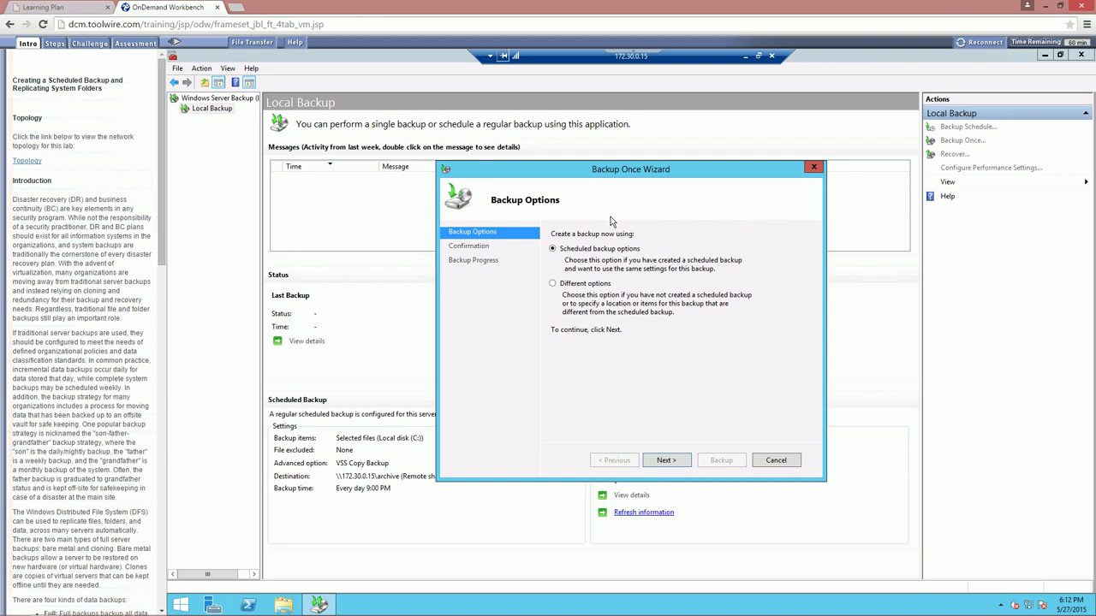
Run the one-time backup using the scheduled backup's settings, then close the completed wizard
left_click(667, 459)
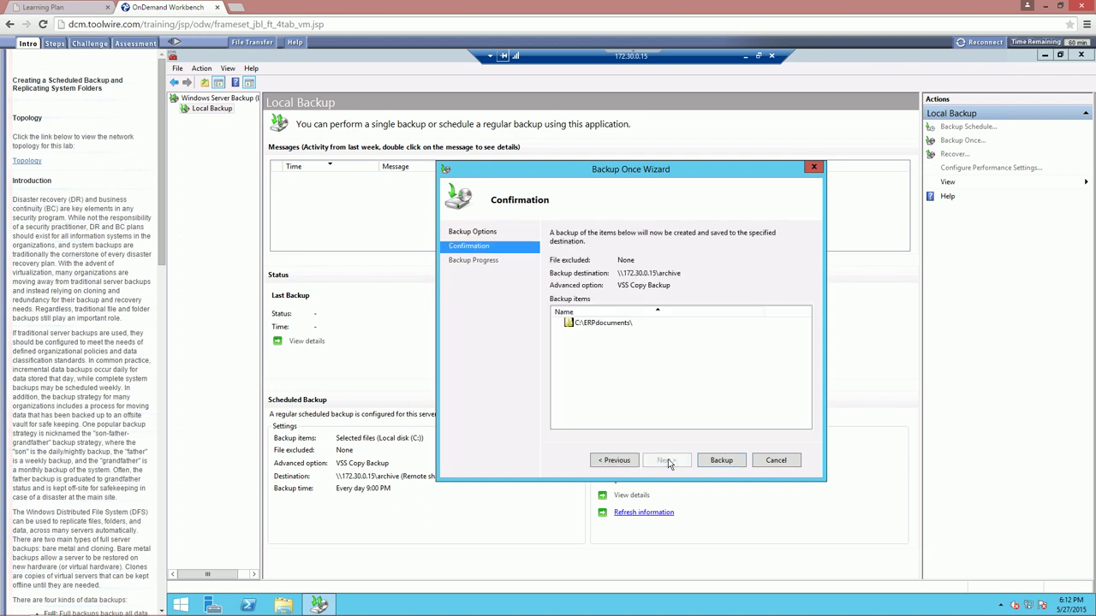
left_click(728, 464)
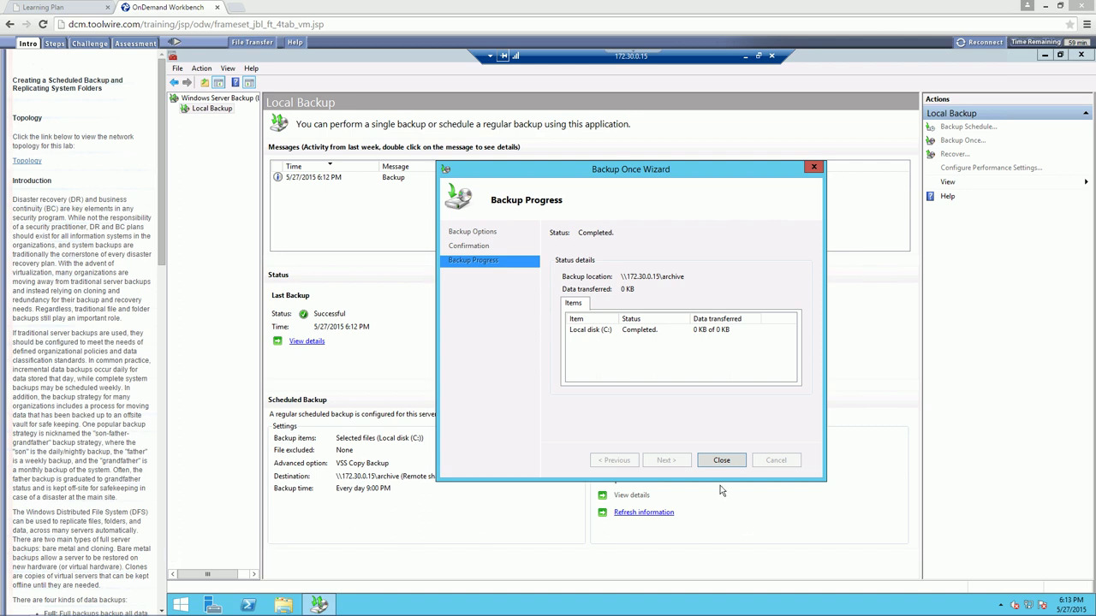
left_click(724, 461)
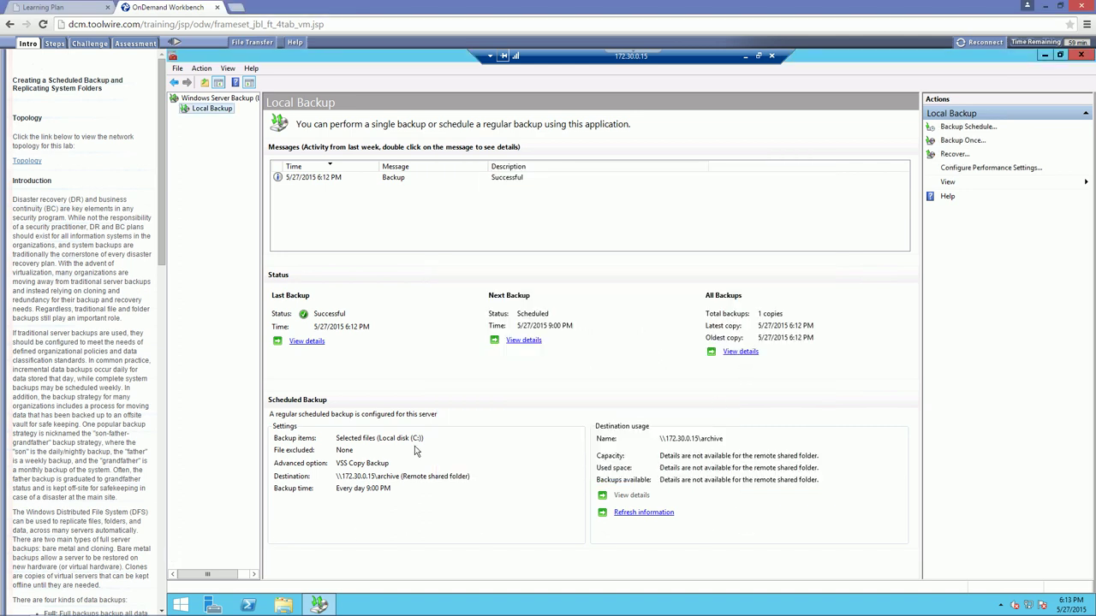
Close Windows Server Backup and open C:\archive in File Explorer
left_click(1078, 57)
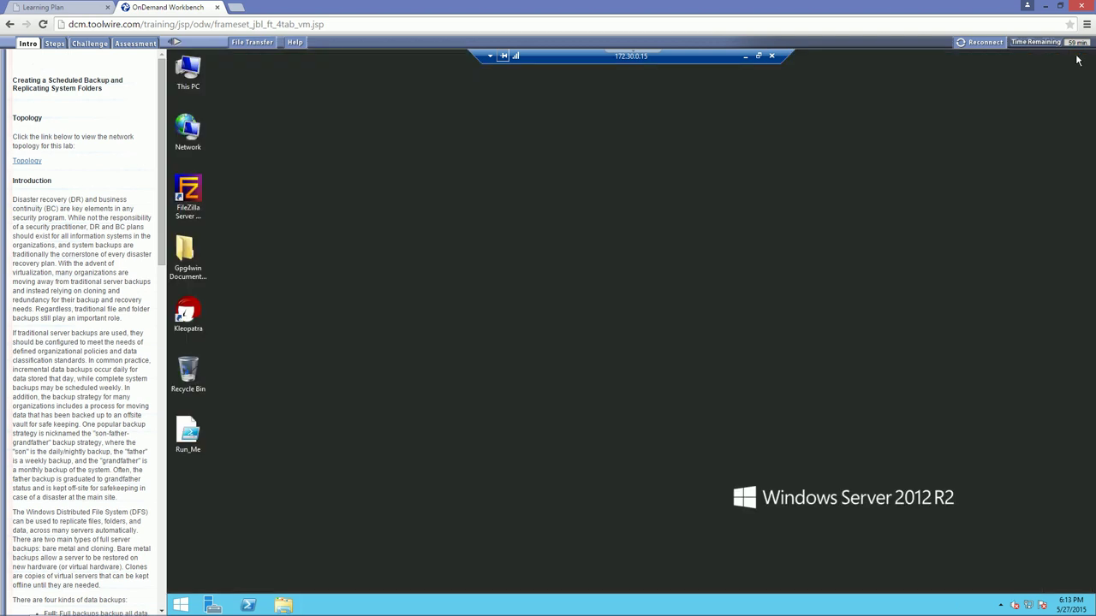
left_click(283, 605)
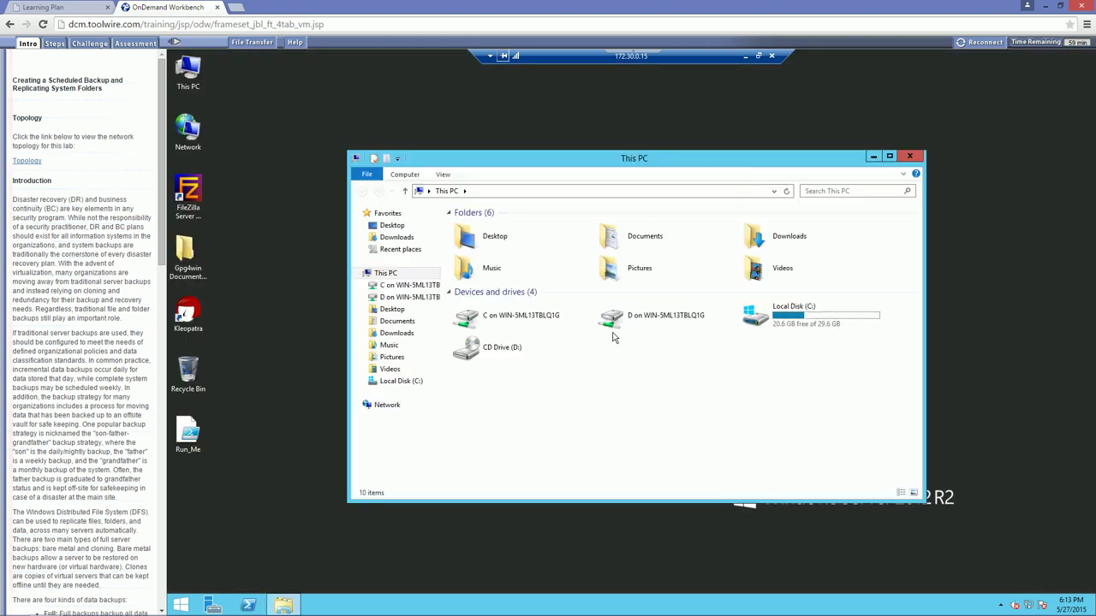
double_click(789, 315)
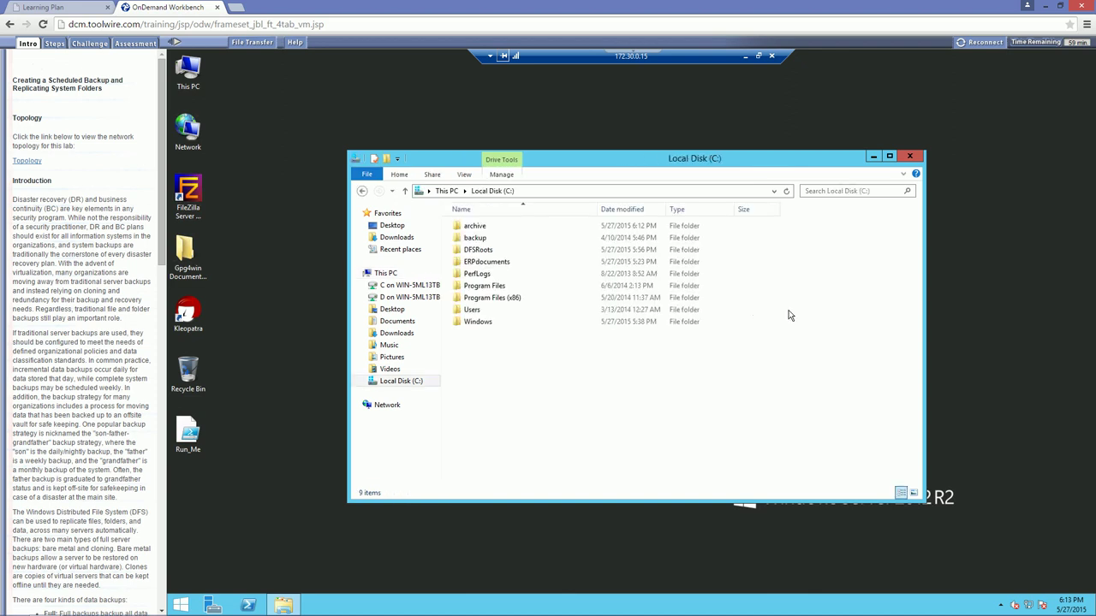
left_click(484, 226)
double_click(484, 227)
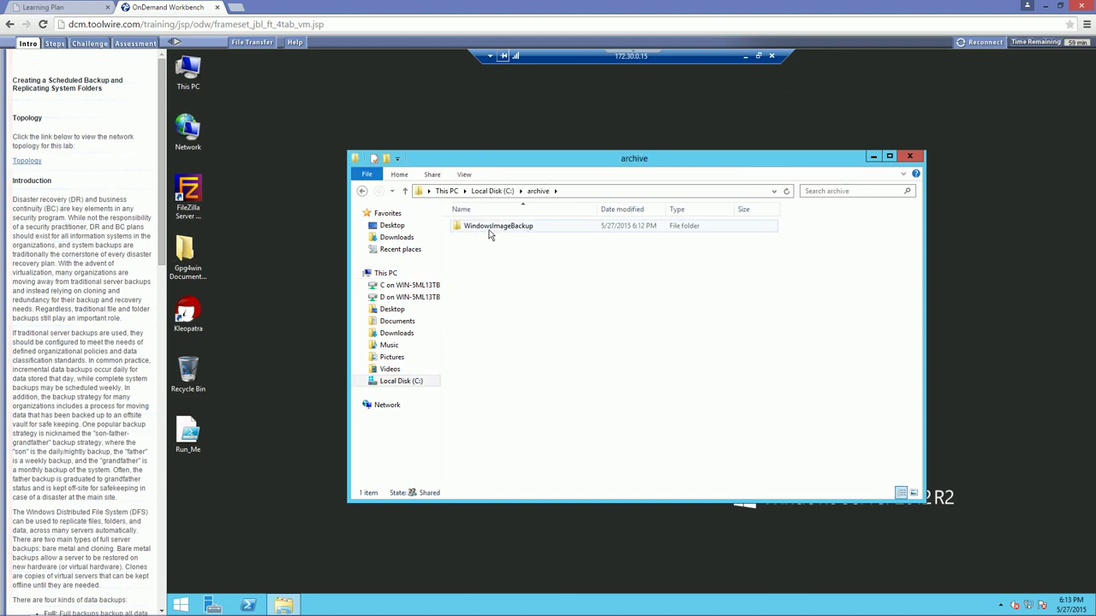
Check WindowsImageBackup\TarWin2012DC holds the backup, close Explorer, and begin disconnecting the session
double_click(490, 228)
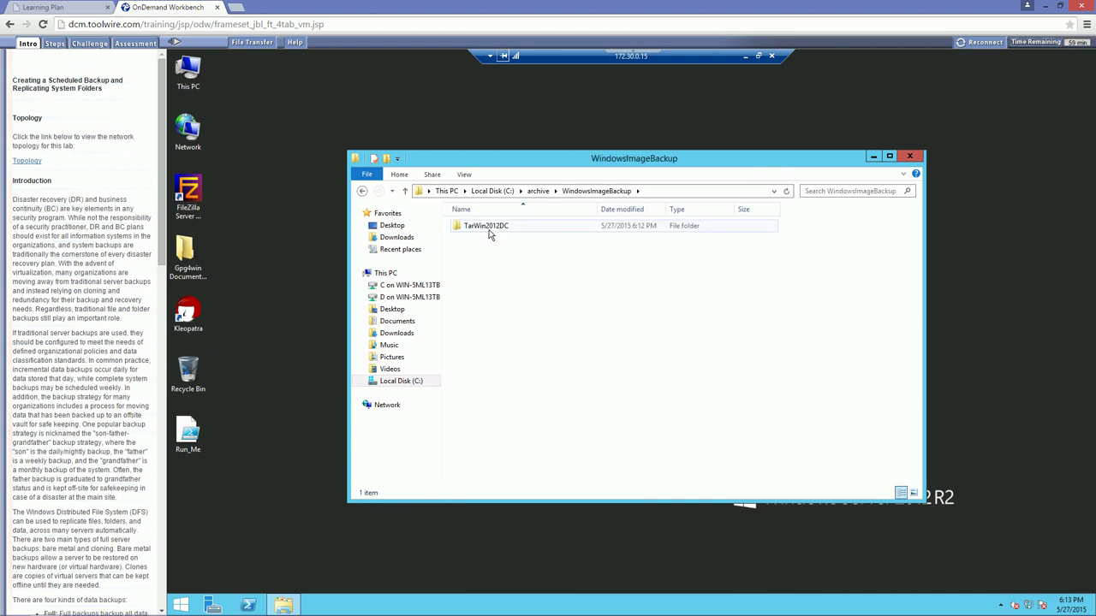
double_click(490, 231)
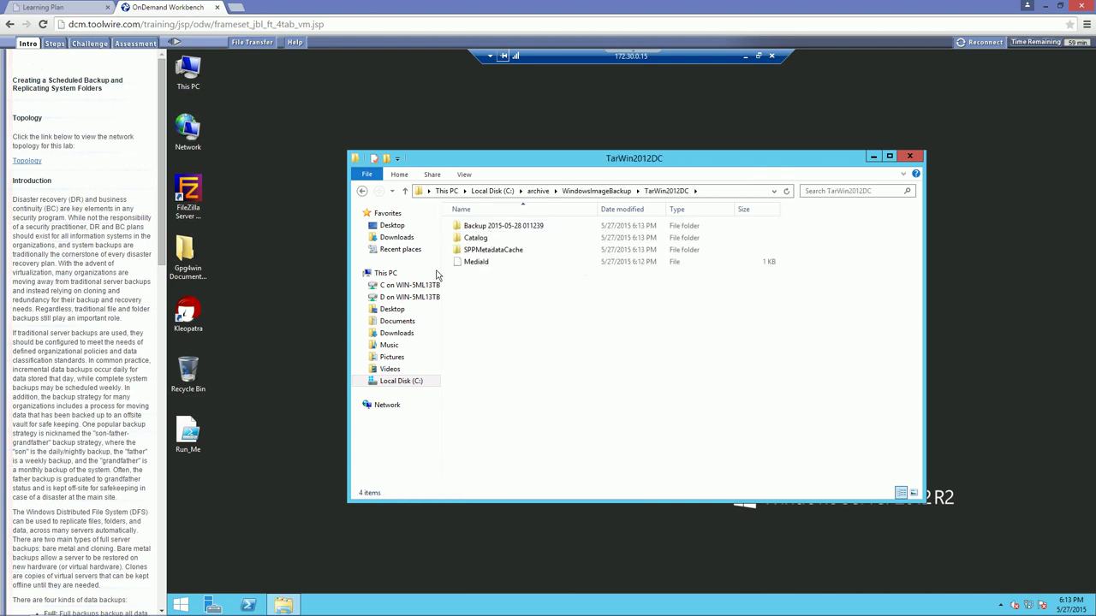
left_click(909, 157)
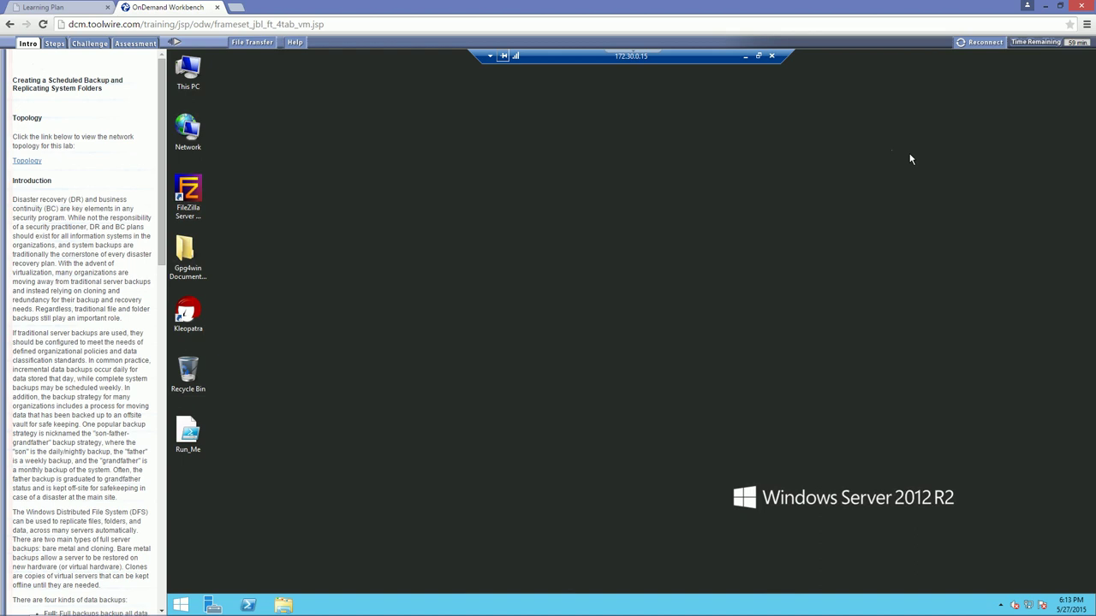
left_click(773, 57)
Disconnect from the remote server and open the local C:\archive showing its WindowsImageBackup folder
left_click(669, 353)
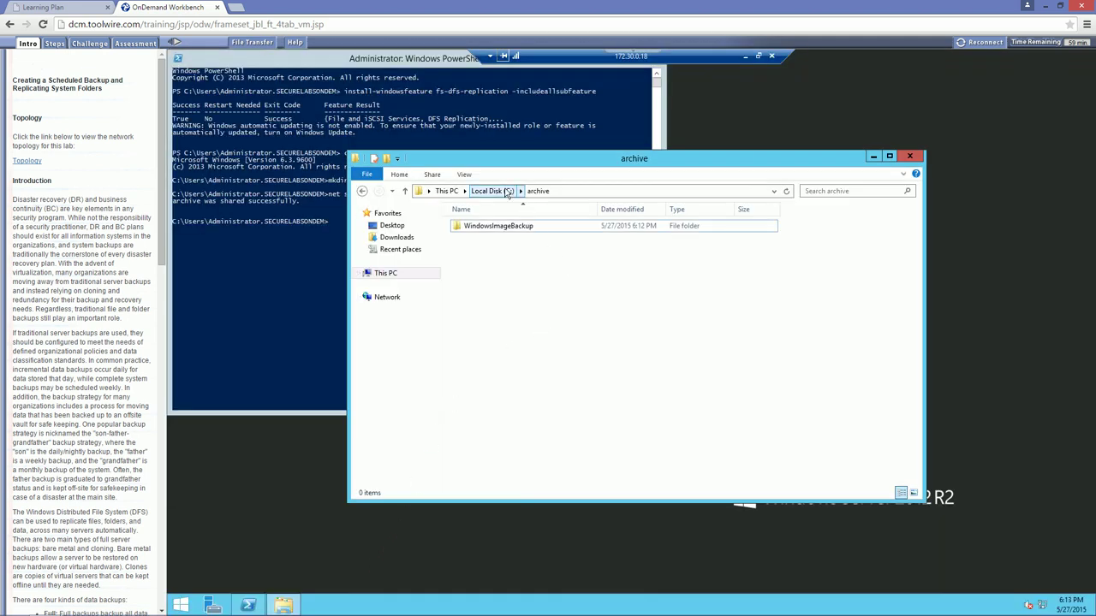
left_click(492, 190)
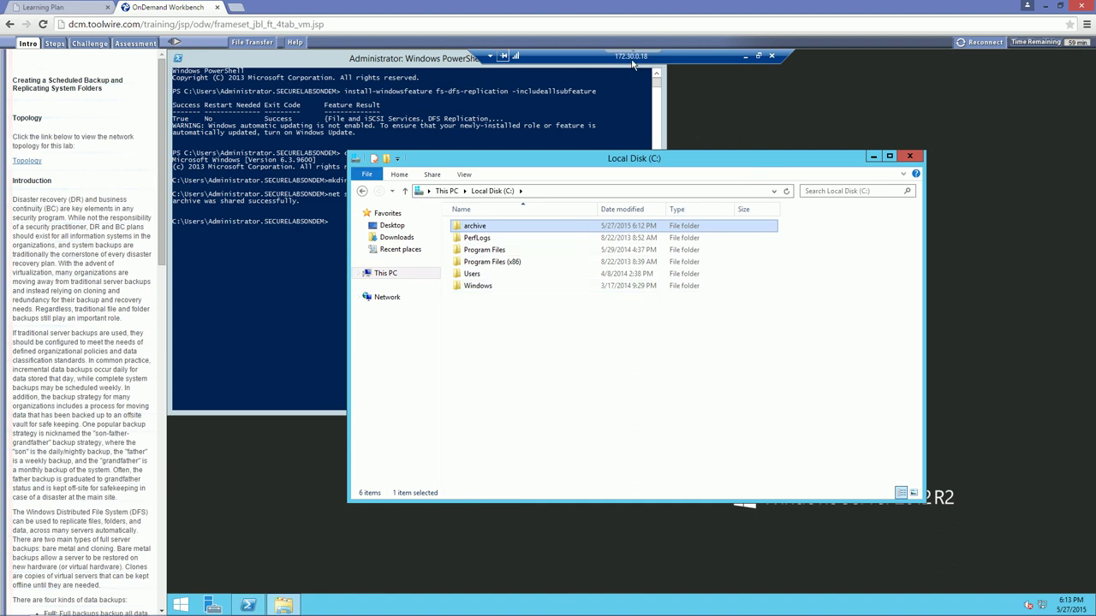
double_click(473, 229)
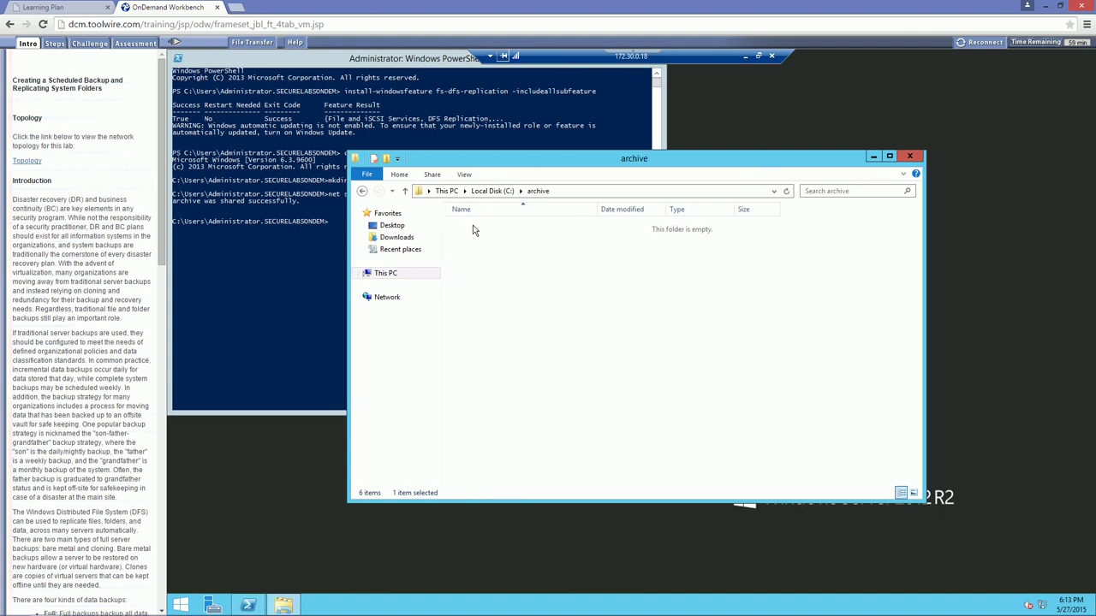
left_click(511, 229)
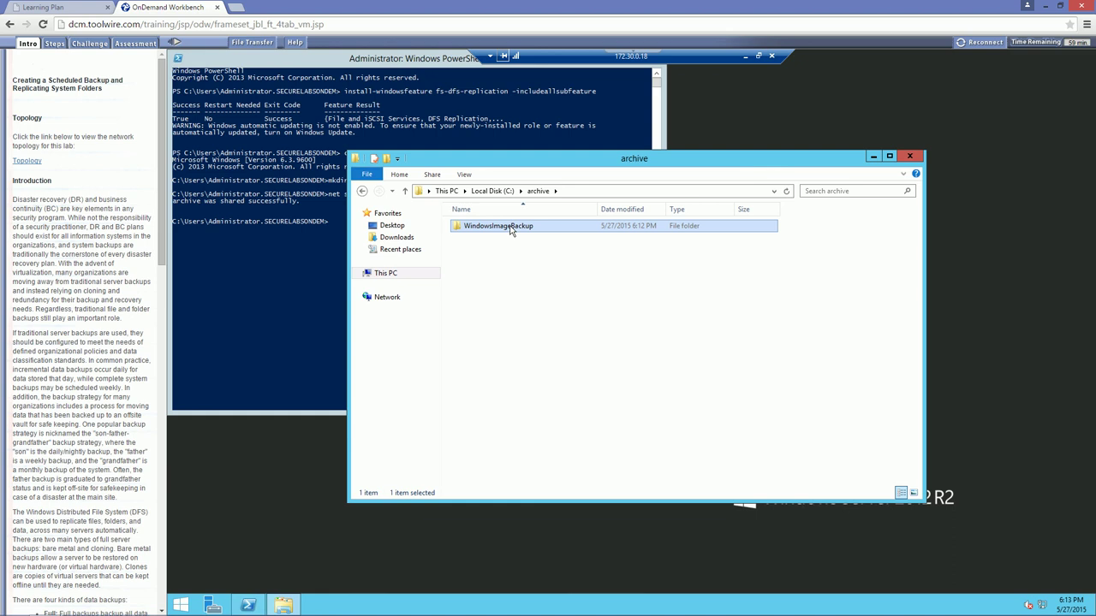
left_click(537, 352)
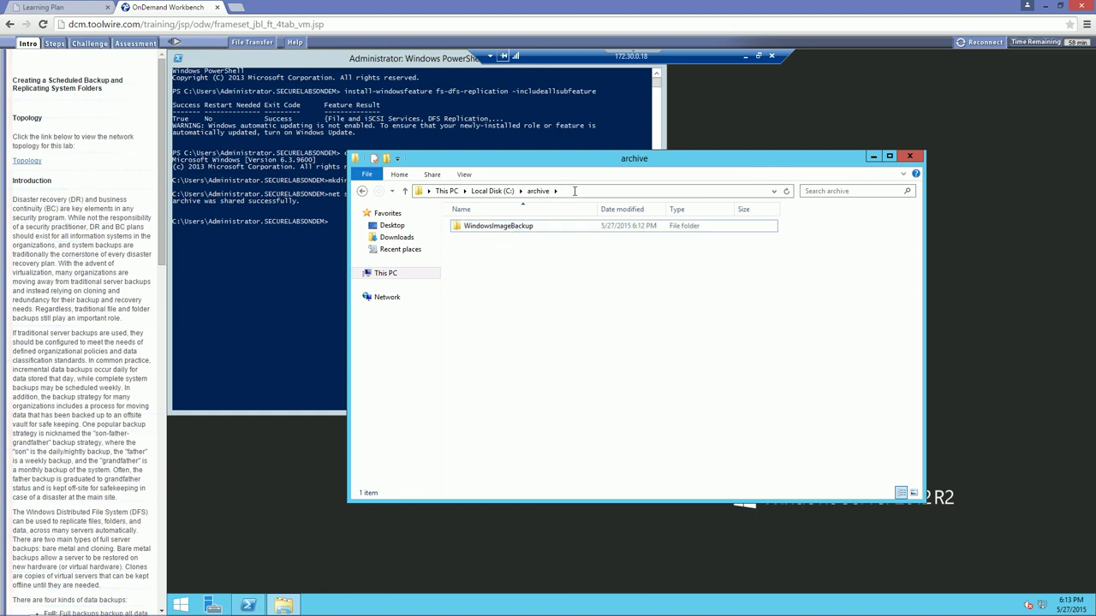
left_click(574, 191)
type("\\\\securelabsondemand.com\\")
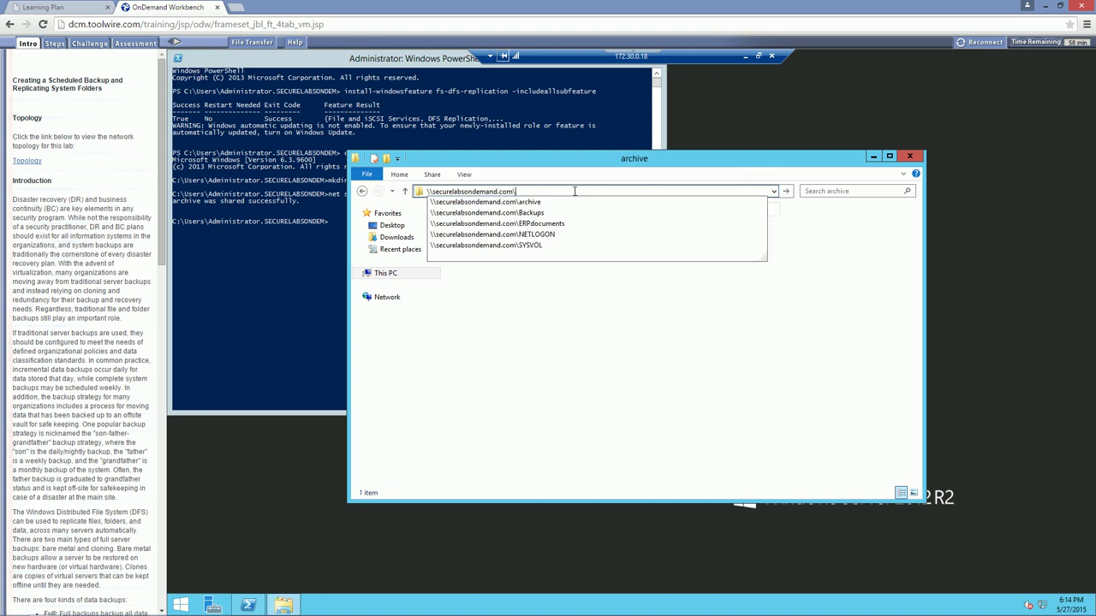
type("backups")
key("Return")
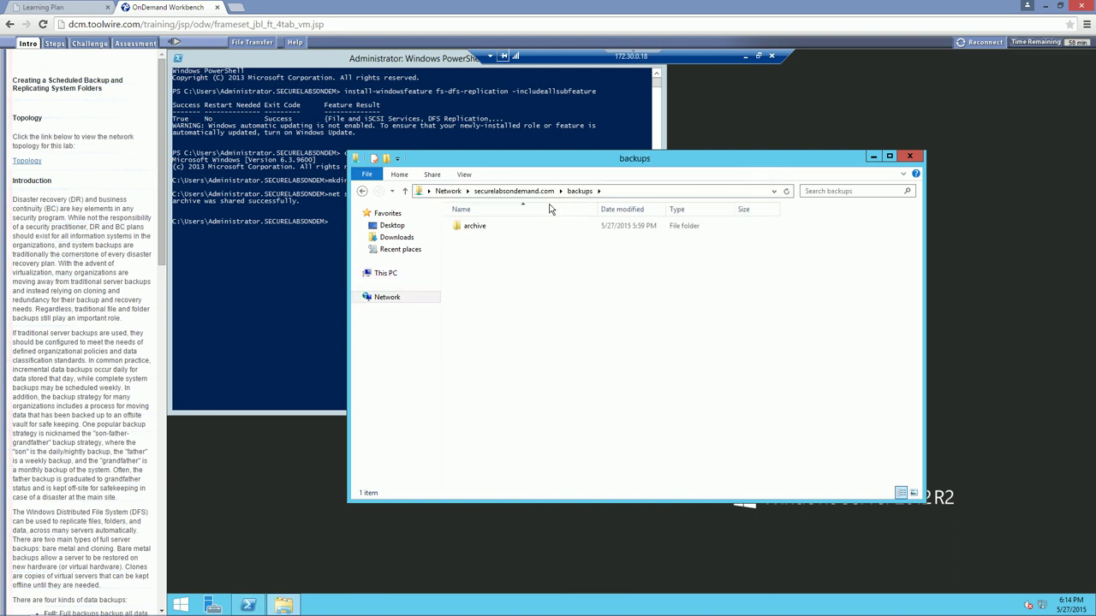
double_click(476, 227)
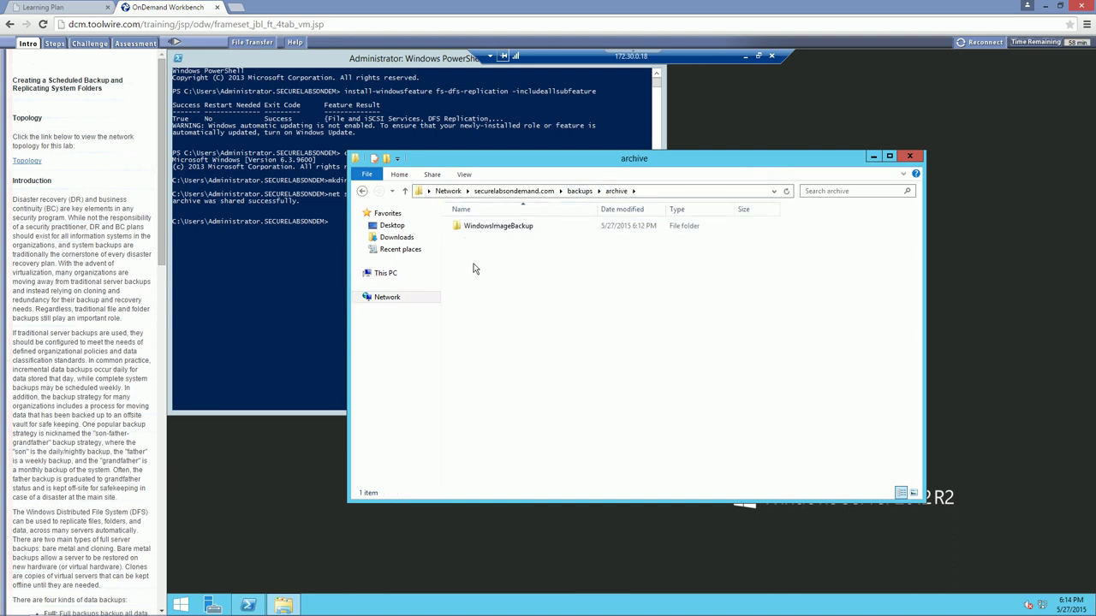
left_click(470, 228)
left_click(505, 269)
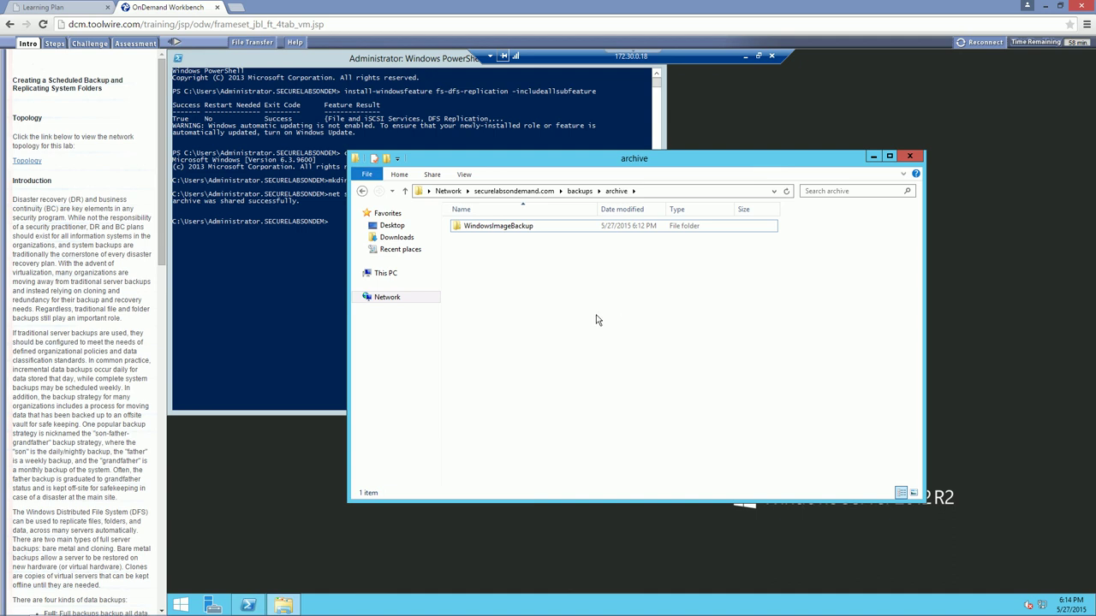
left_click(382, 274)
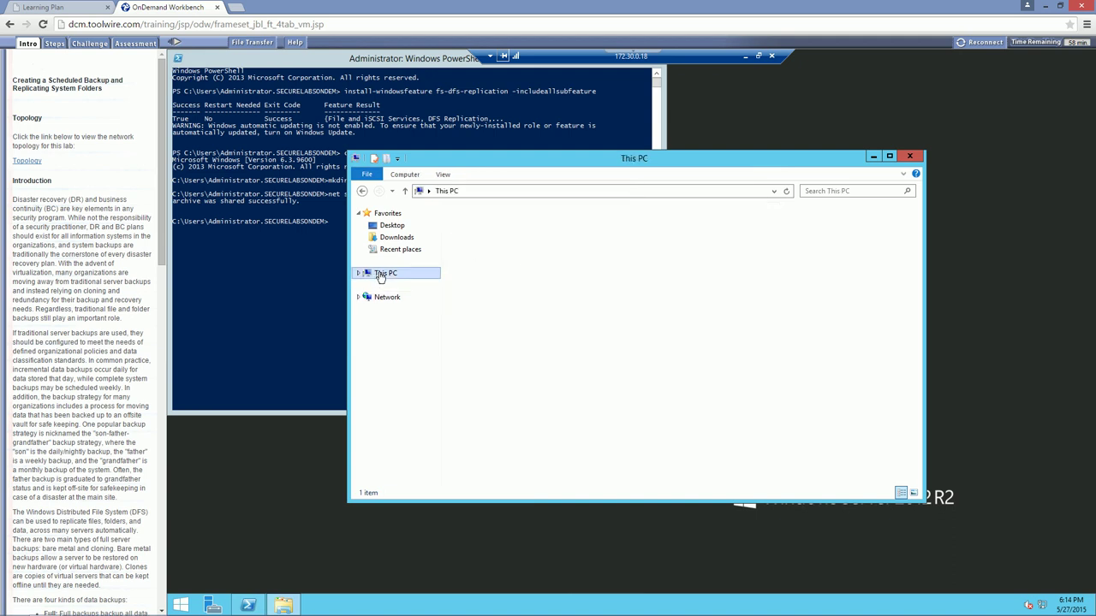
double_click(785, 321)
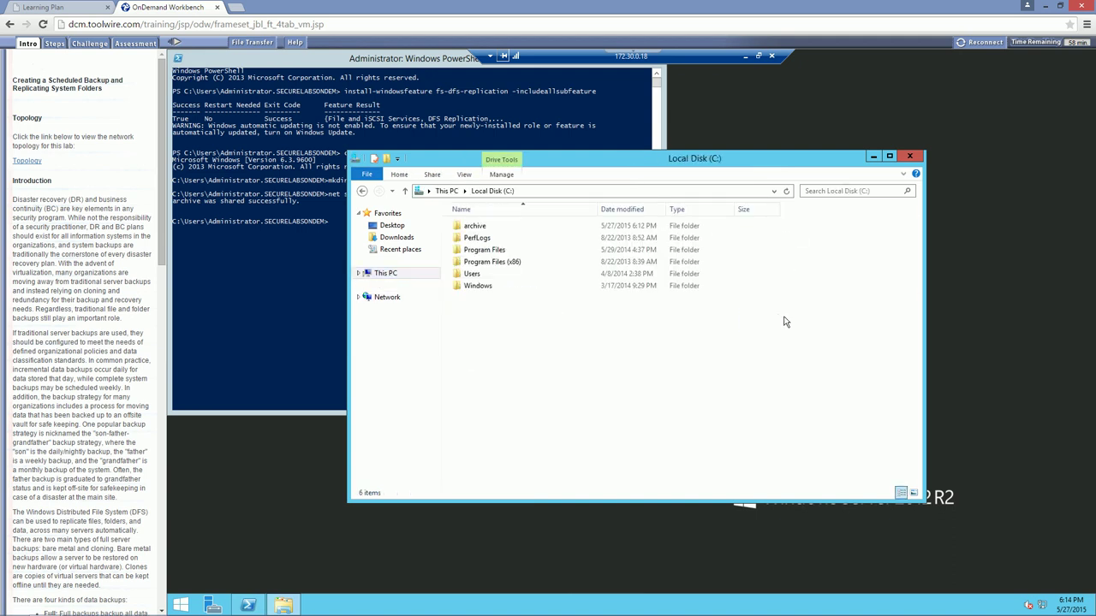
double_click(477, 228)
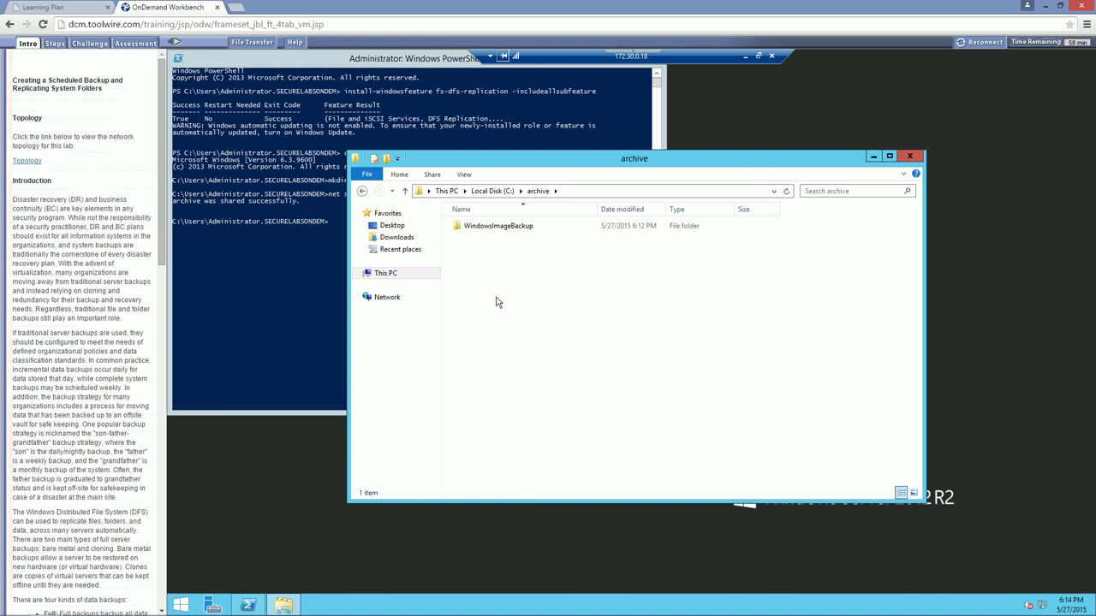
left_click(494, 192)
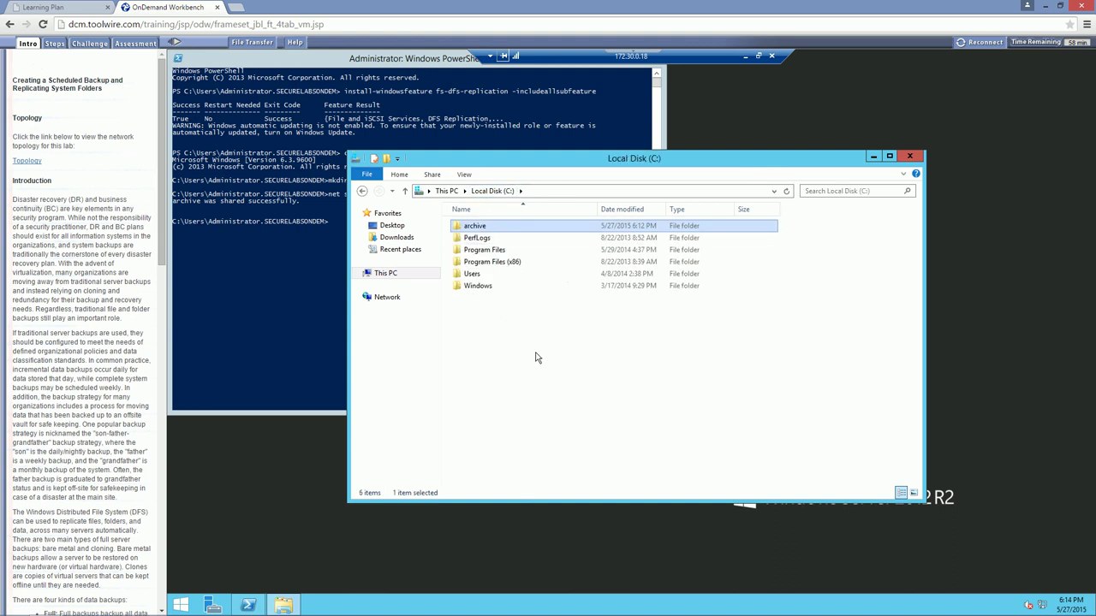